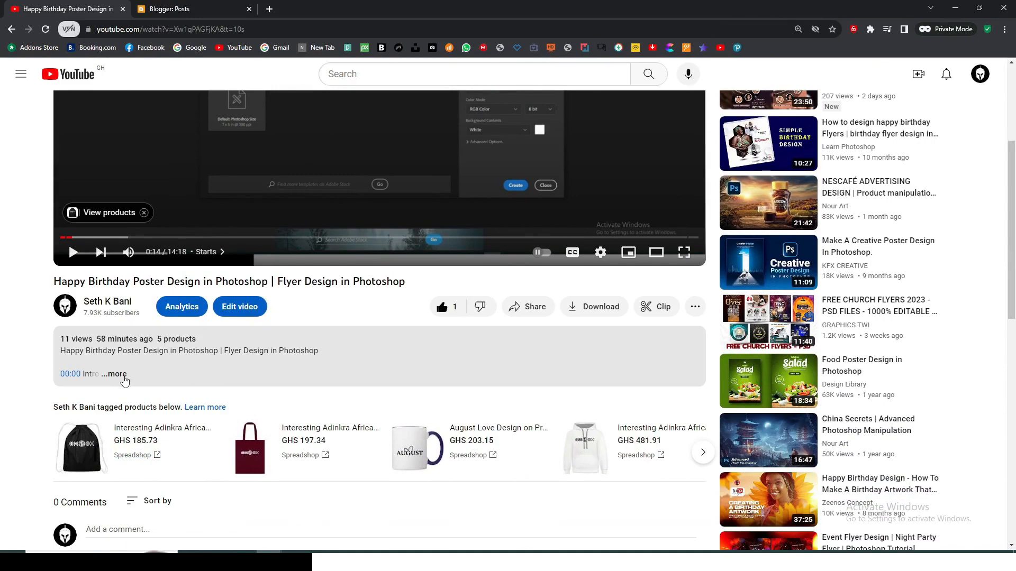
Expand the birthday poster video's description, open its PSD templates store link and browse the template packs on offer
left_click(117, 375)
scroll(73, 328, "down", 4)
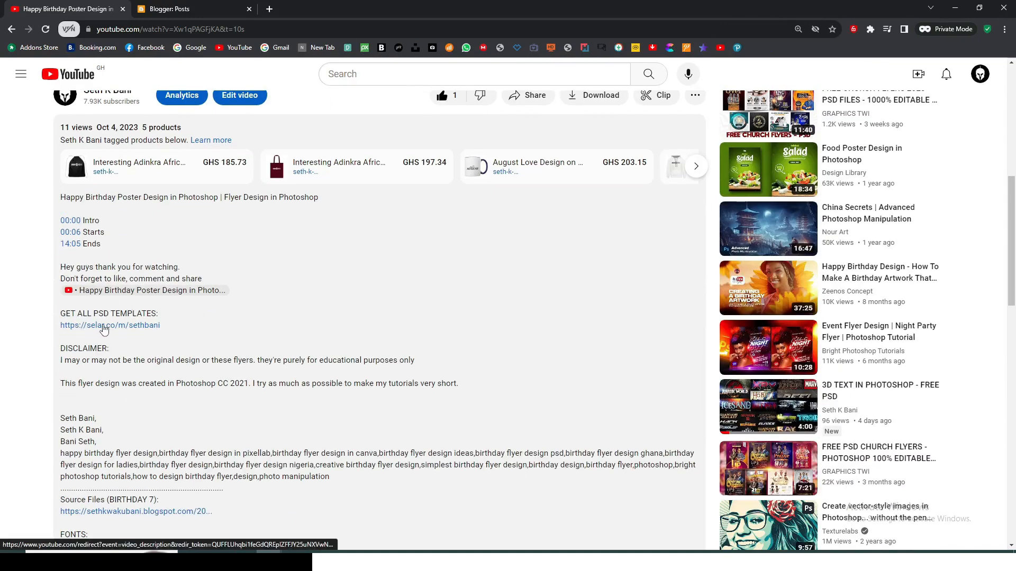
left_click(104, 326)
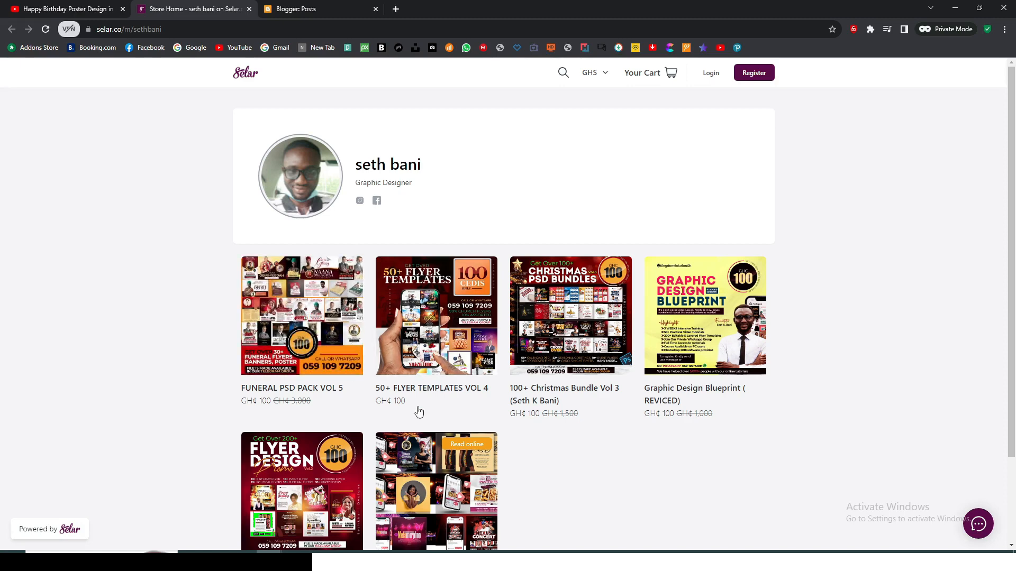
scroll(715, 328, "down", 2)
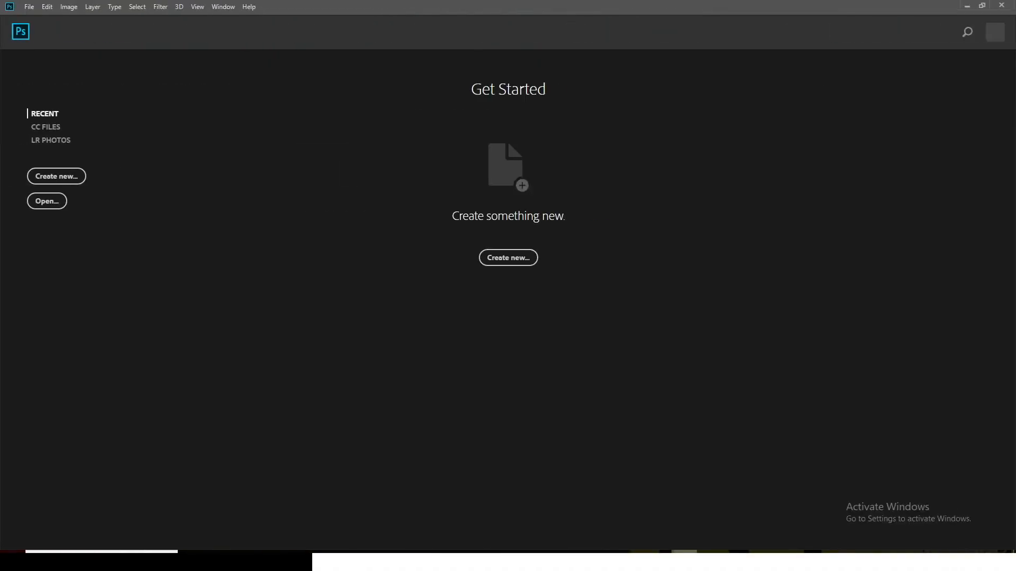
Switch to Photoshop and create a new 1662 x 2500 pixel document at 300 pixels/inch in RGB Color with a white background
key("ctrl+n")
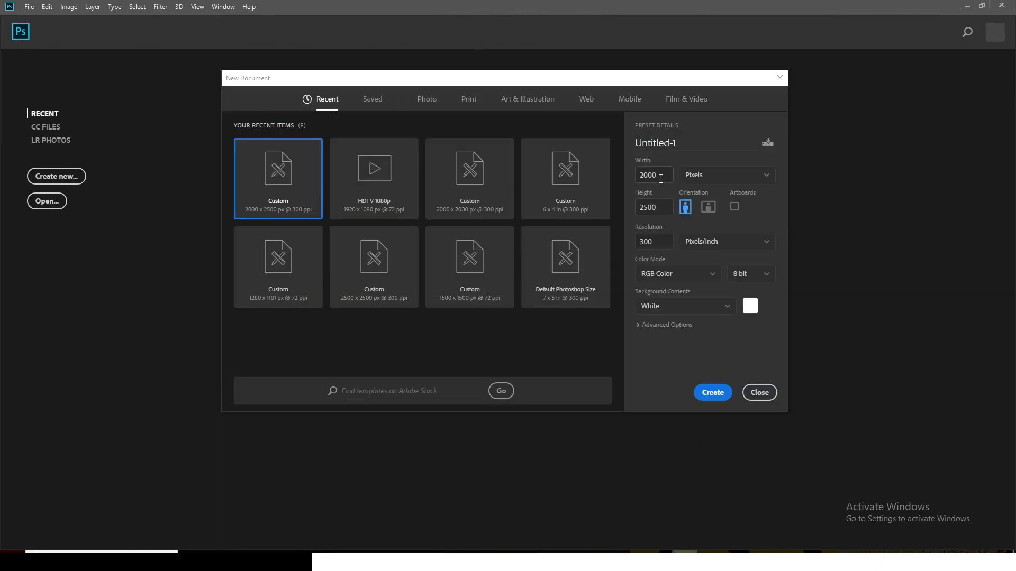
left_click_drag(661, 179, 630, 179)
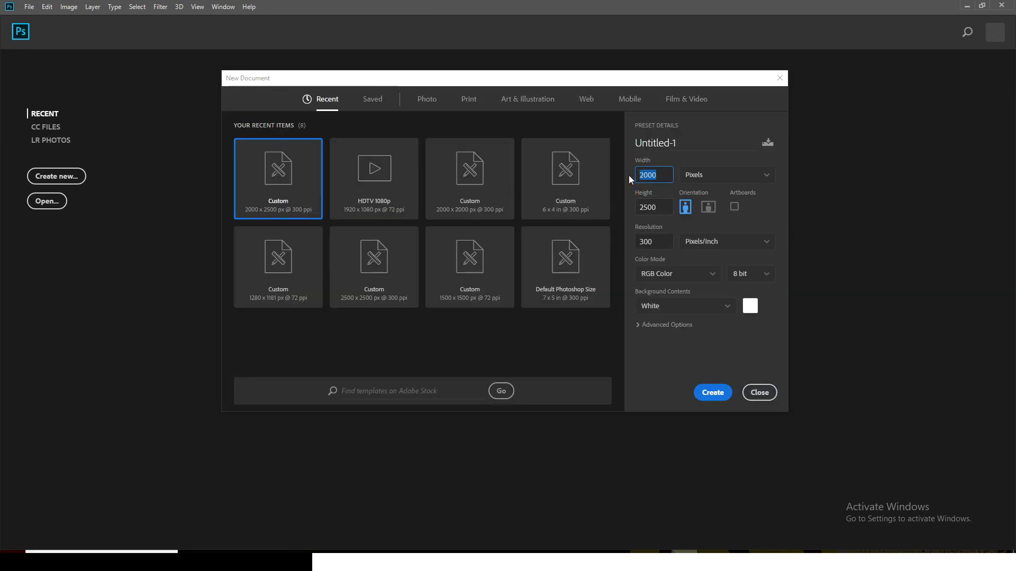
type("1662")
left_click_drag(664, 242, 641, 242)
left_click(713, 393)
Add a guide layout of 6 columns and 6 rows across the canvas
left_click(197, 7)
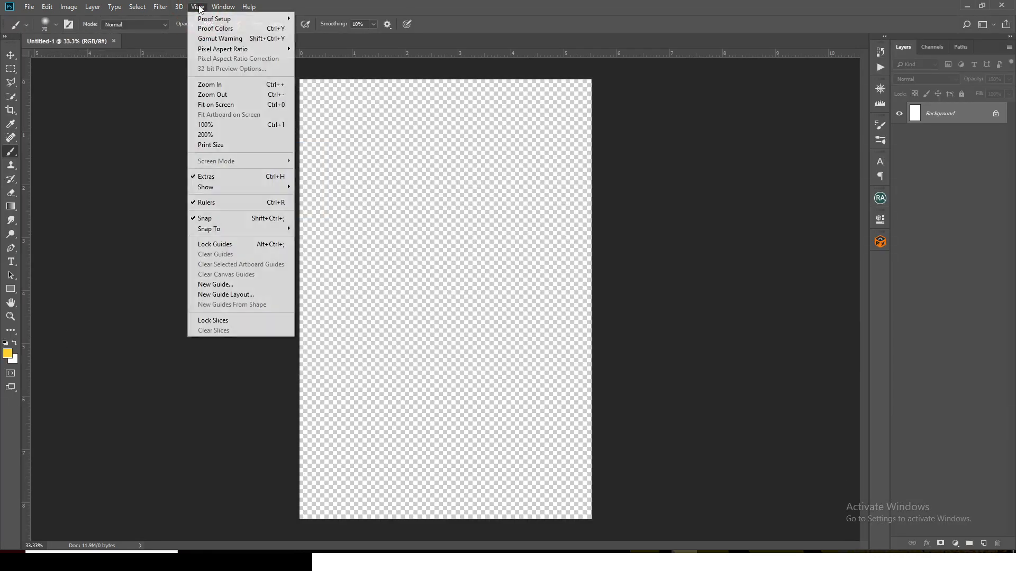
left_click(223, 295)
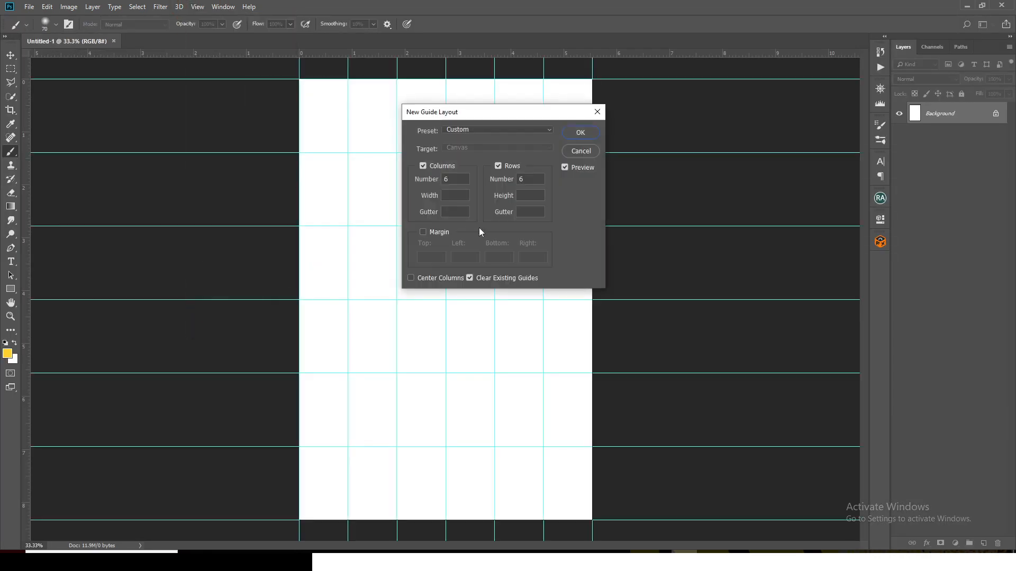
left_click_drag(452, 179, 434, 176)
left_click(580, 132)
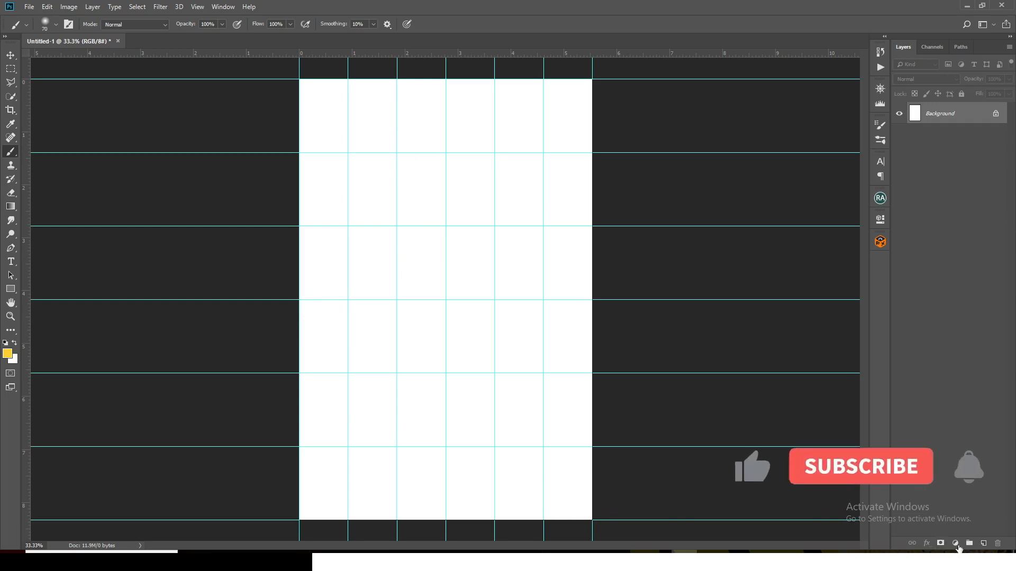
Add a Solid Color fill layer with the hex colour ffce25 as the poster's background
left_click(956, 544)
left_click(944, 355)
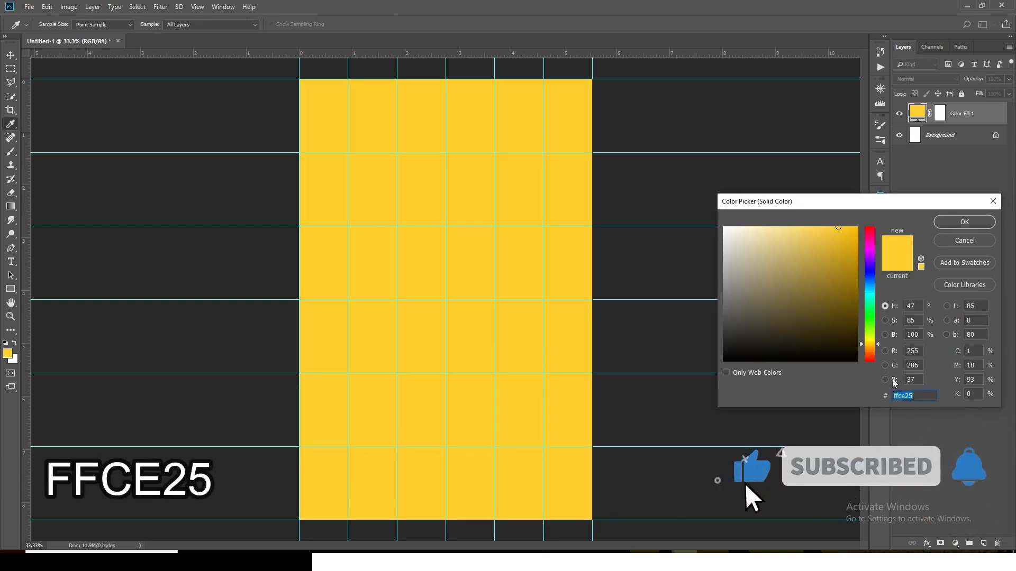
type("ffce")
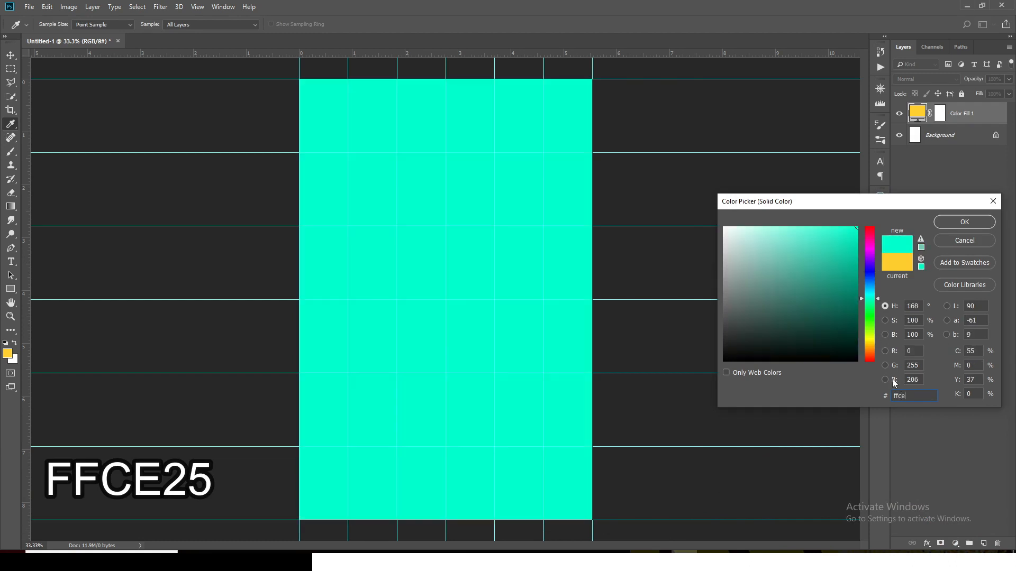
type("25")
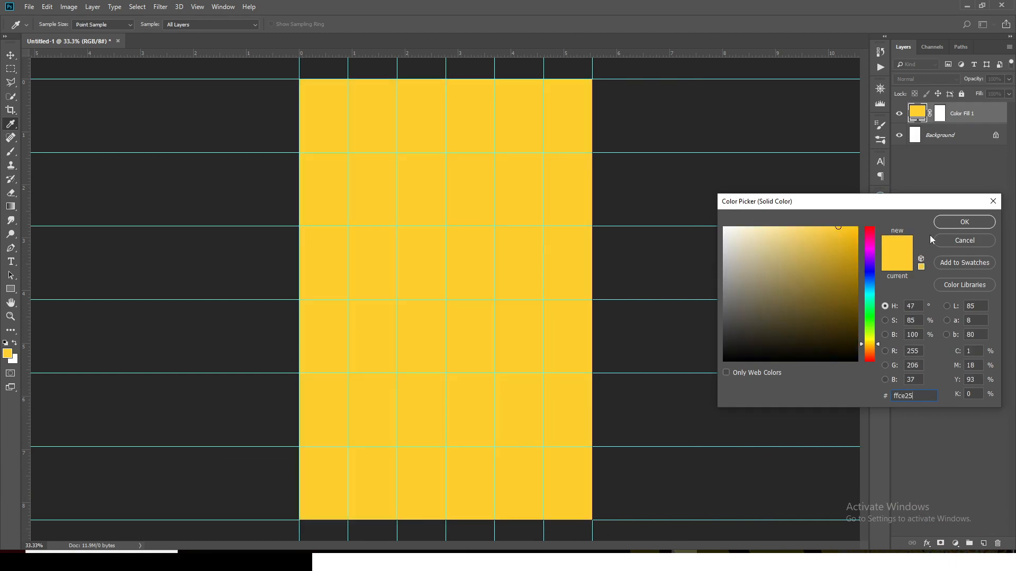
left_click(947, 224)
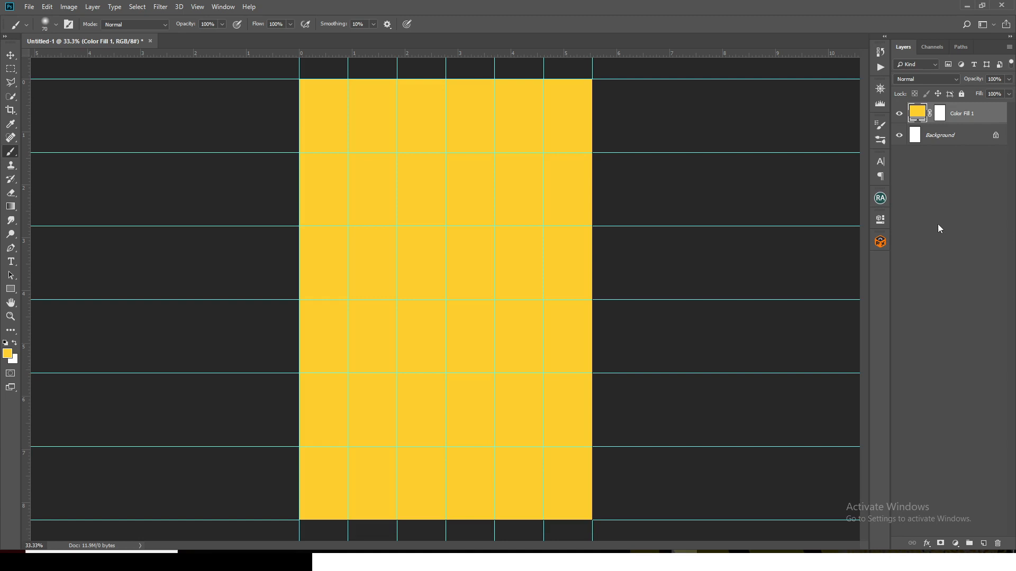
Add a text layer on the canvas and paste in the celebrant's first name copied from the Notepad file
key("t")
left_click(387, 233)
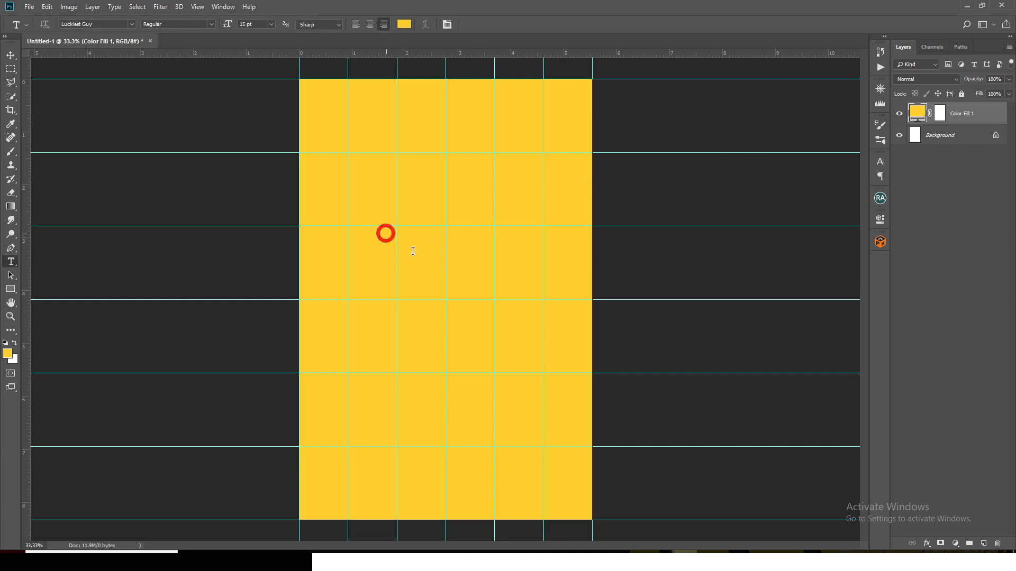
left_click(607, 561)
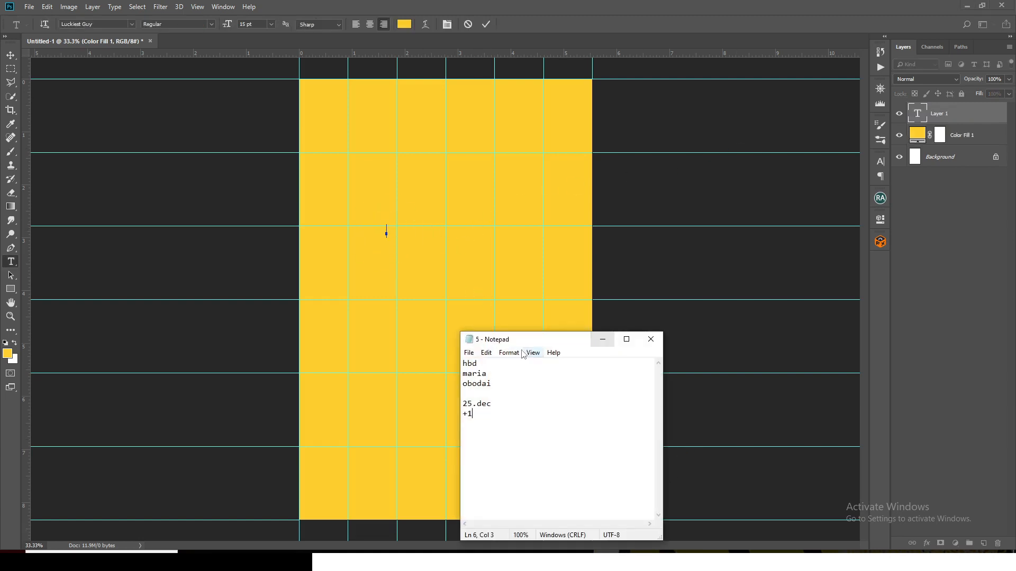
left_click_drag(491, 375, 463, 375)
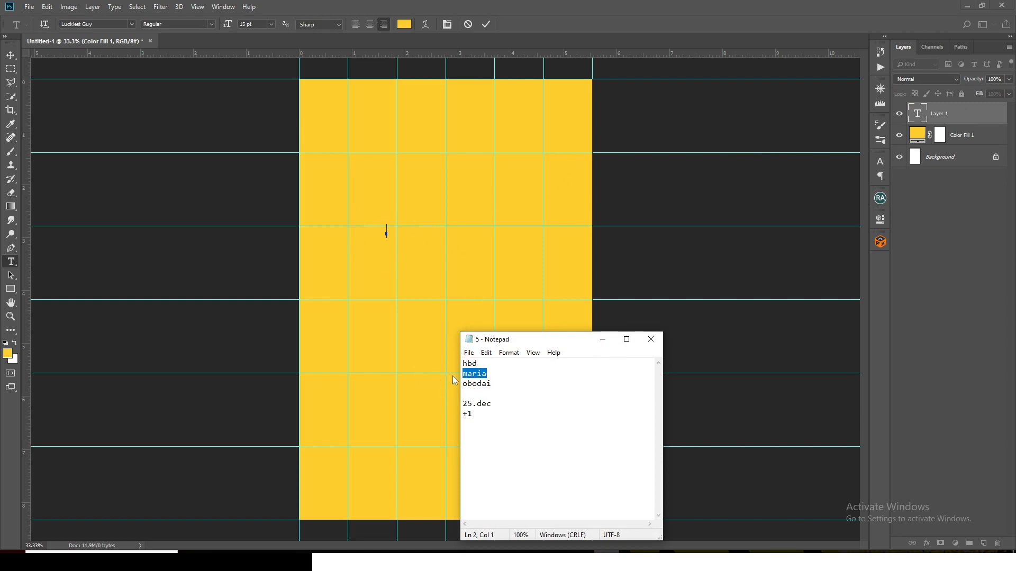
key("ctrl+c")
left_click(630, 4)
key("ctrl+v")
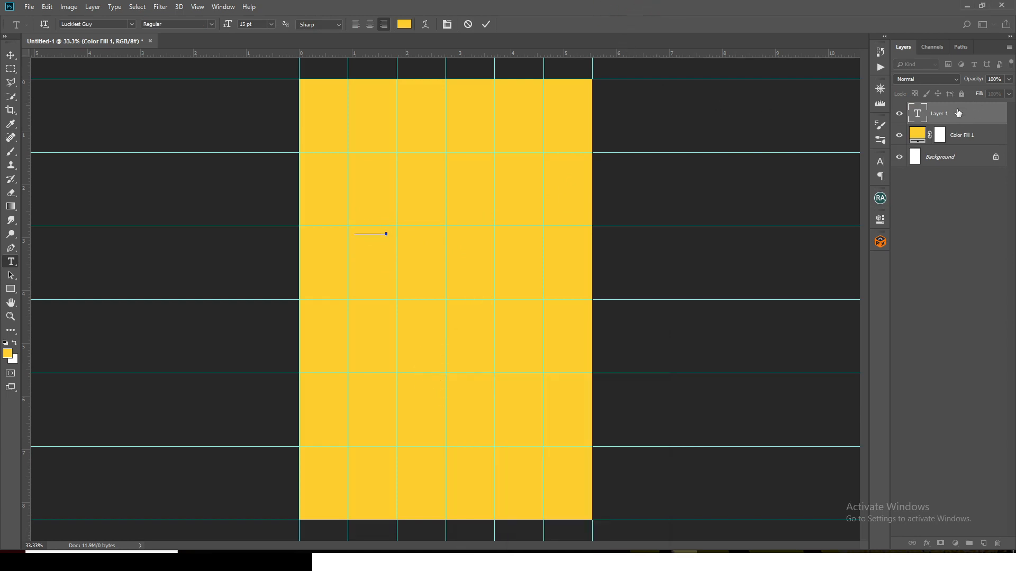
Commit the first-name text and set its colour to dark brown, hex 3a1517
left_click(880, 161)
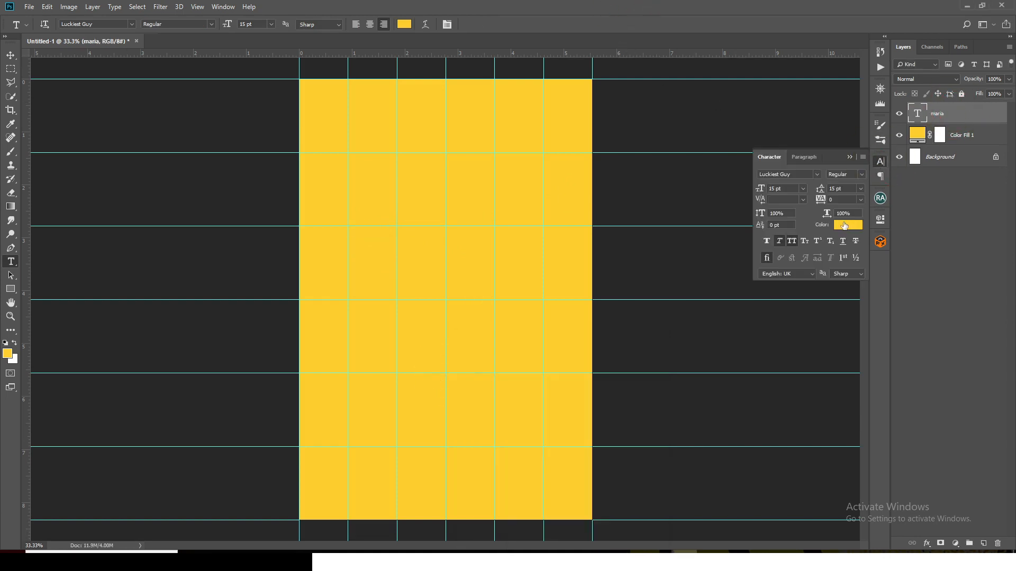
left_click(843, 226)
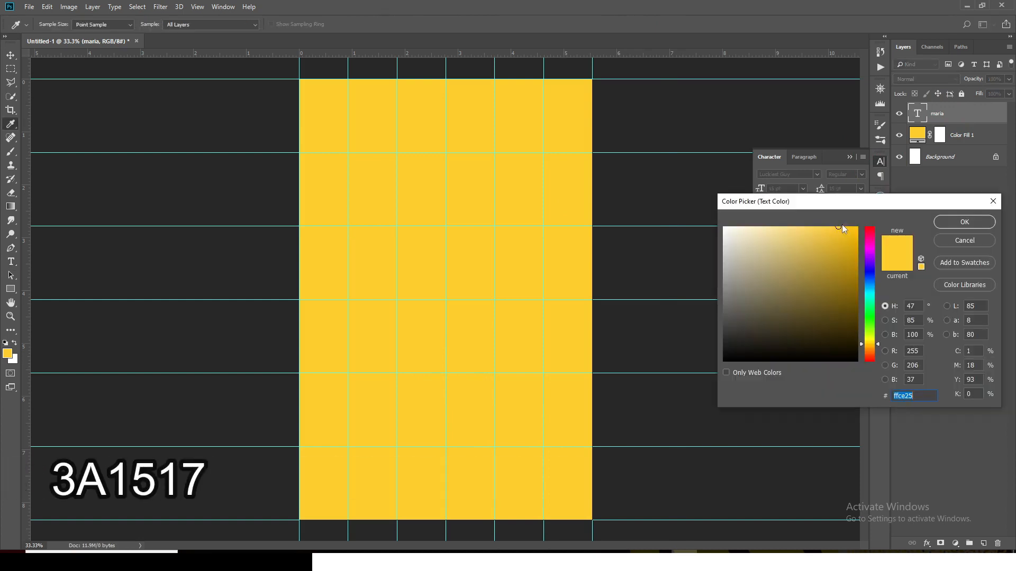
type("3a")
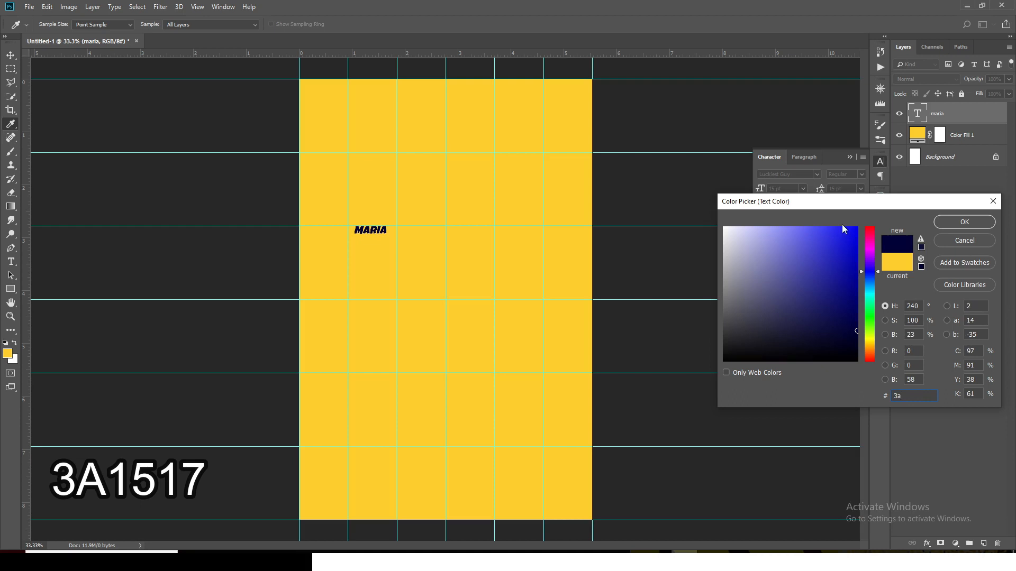
type("151")
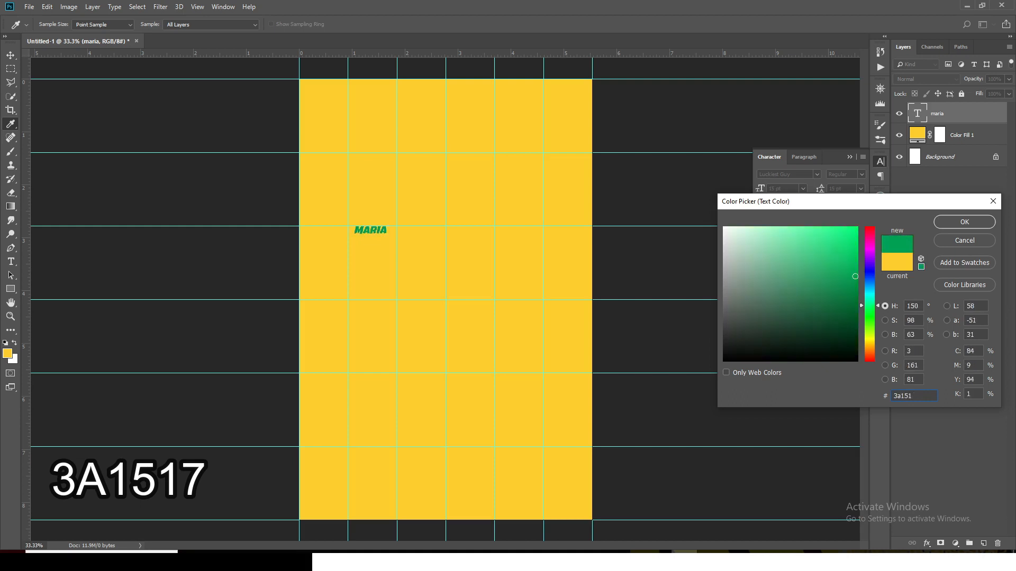
type("7")
left_click(948, 222)
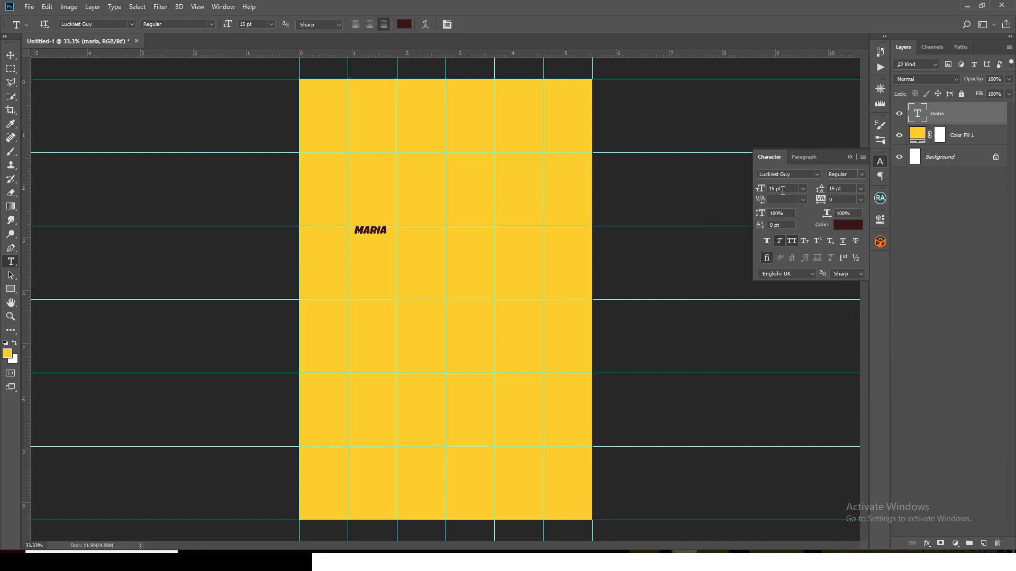
Set the first-name text's size to 150 pt and move it across the upper part of the canvas
left_click(758, 191)
type("150")
key("Return")
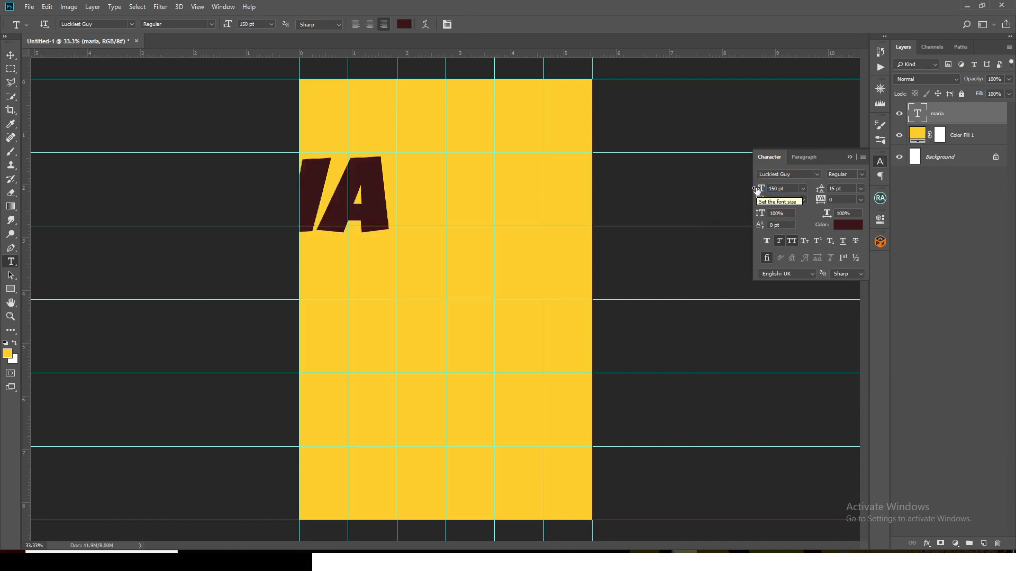
left_click(11, 55)
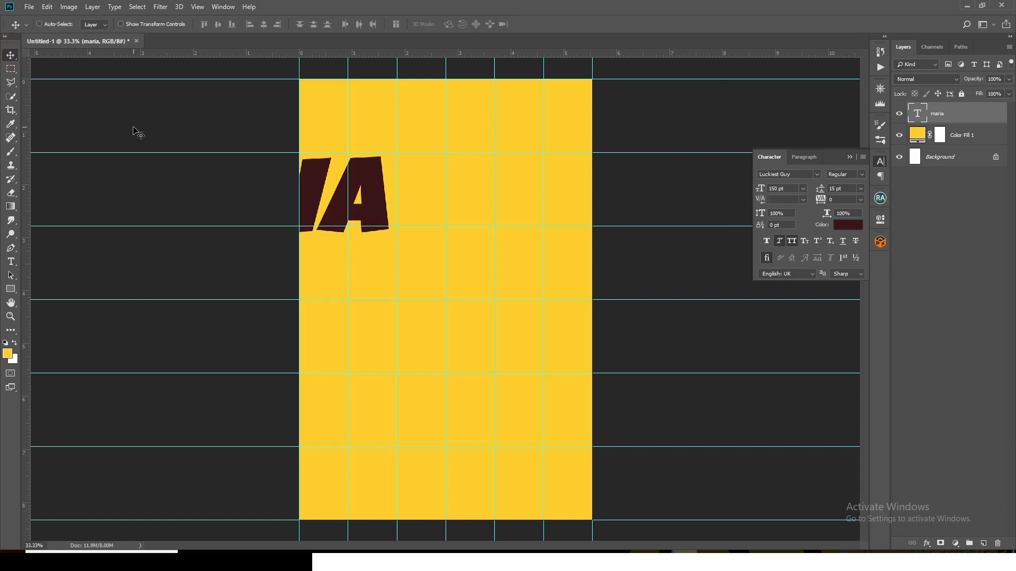
left_click_drag(389, 209, 582, 221)
Change the first-name text's font to Impact and shift it left so the whole word fits on the canvas
left_click(817, 173)
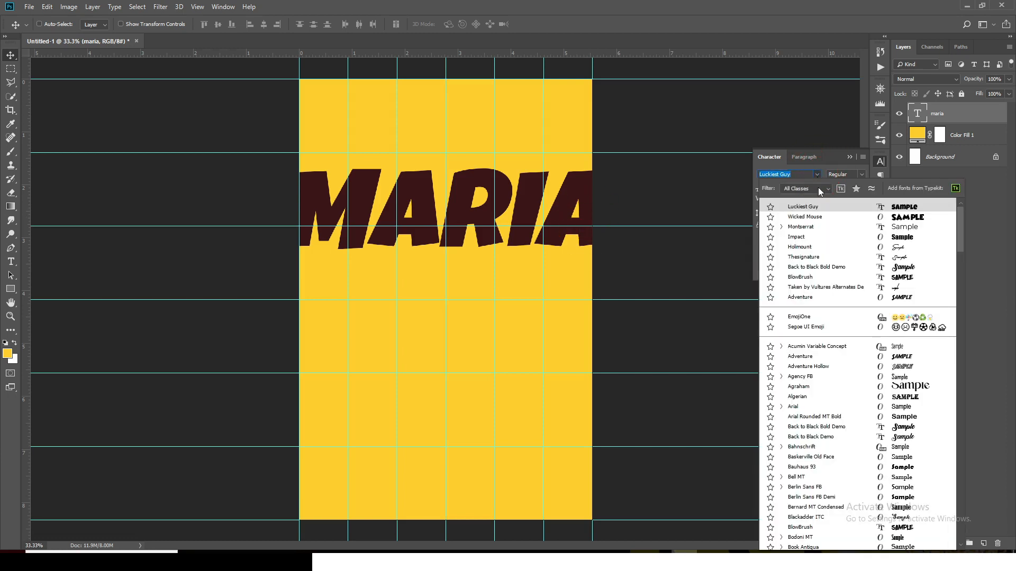
left_click(797, 237)
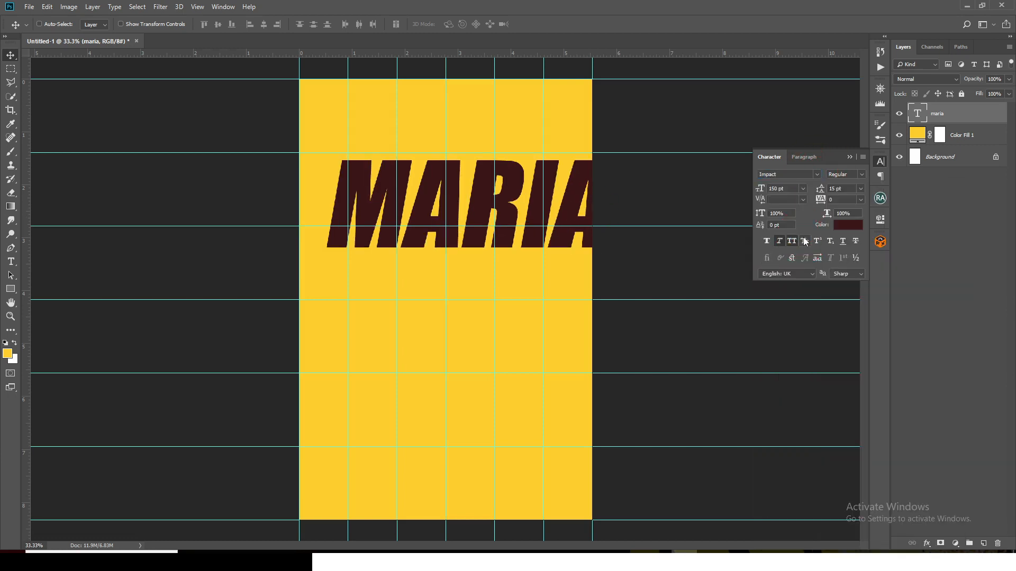
left_click_drag(481, 198, 458, 197)
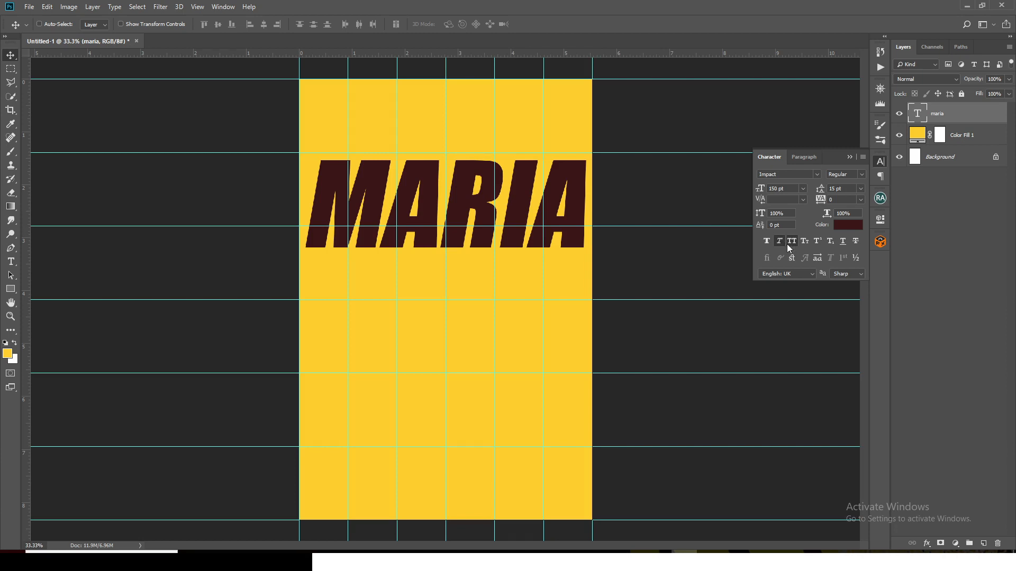
Rotate the first-name text counterclockwise with Free Transform so that it slopes upward to the right
key("ctrl+t")
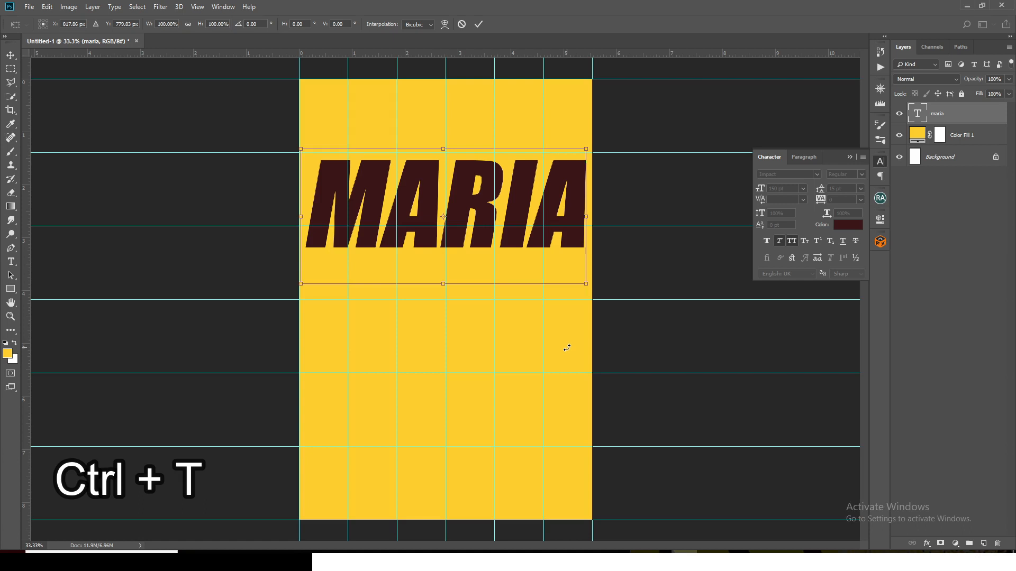
left_click_drag(567, 347, 583, 325)
key("Return")
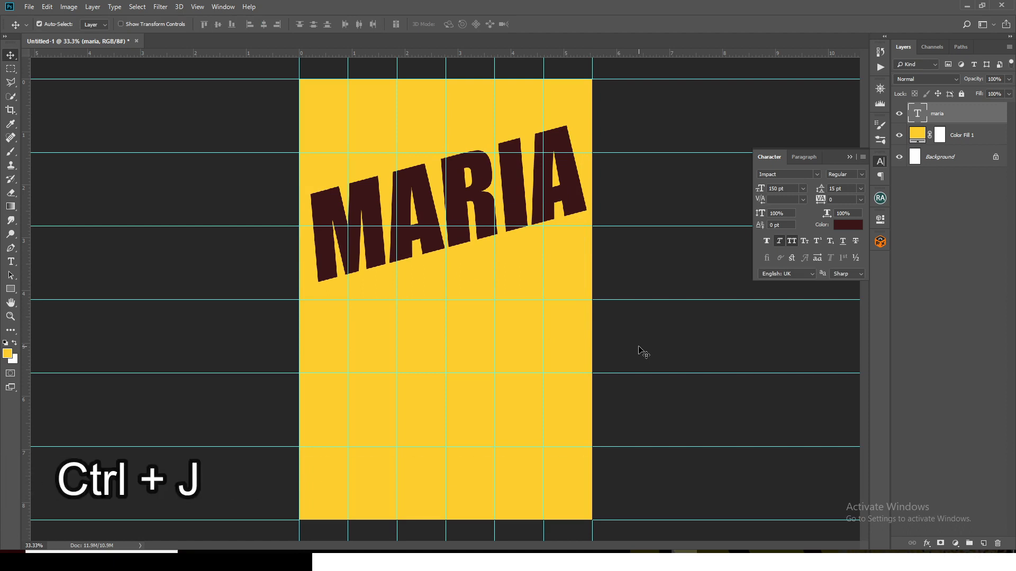
Duplicate the slanted text below the original, replace the copy's wording with the surname from the Notepad file, and shift it slightly up and right
key("ctrl+j")
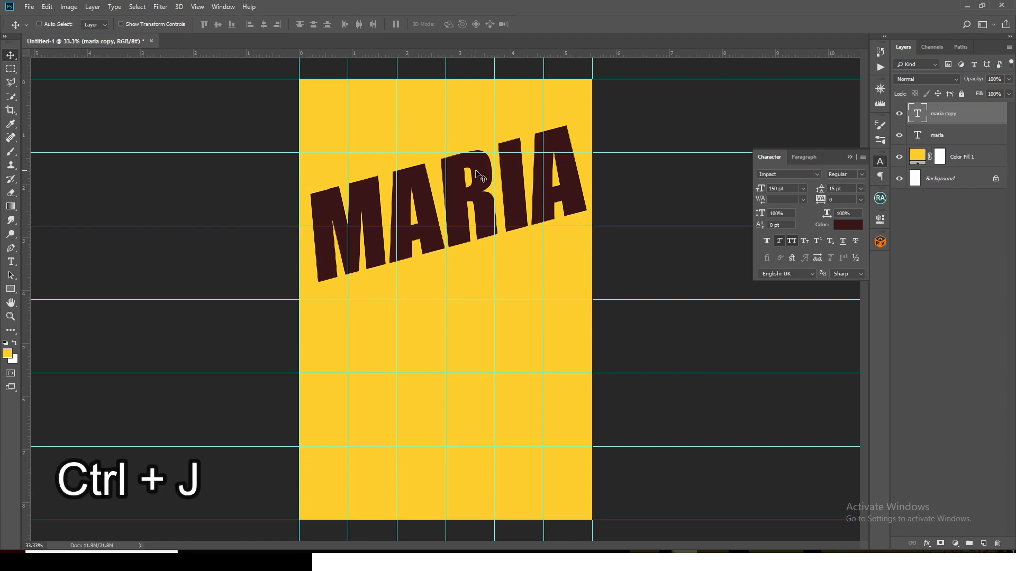
left_click_drag(481, 174, 473, 270)
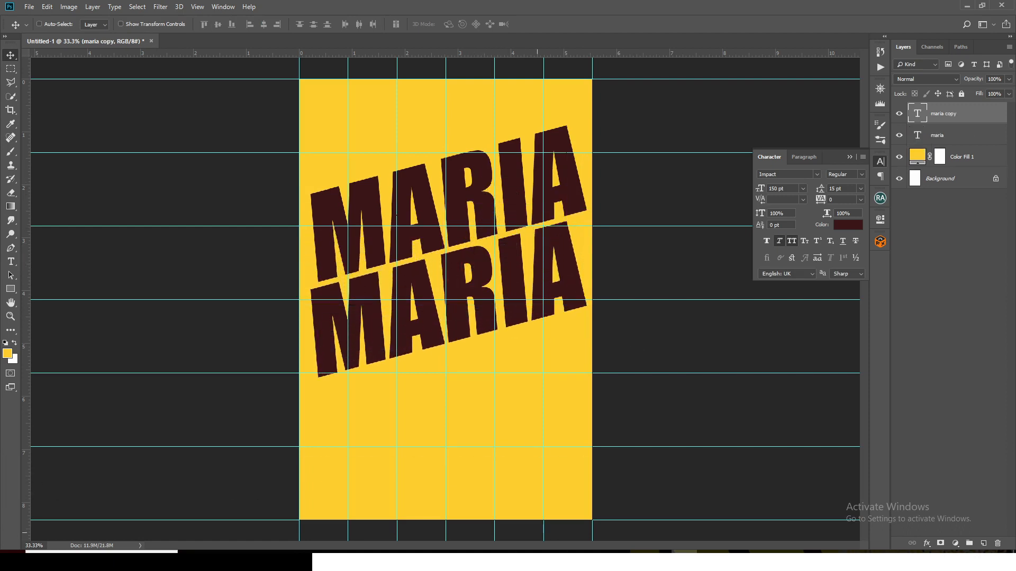
left_click(608, 552)
left_click_drag(497, 386, 430, 385)
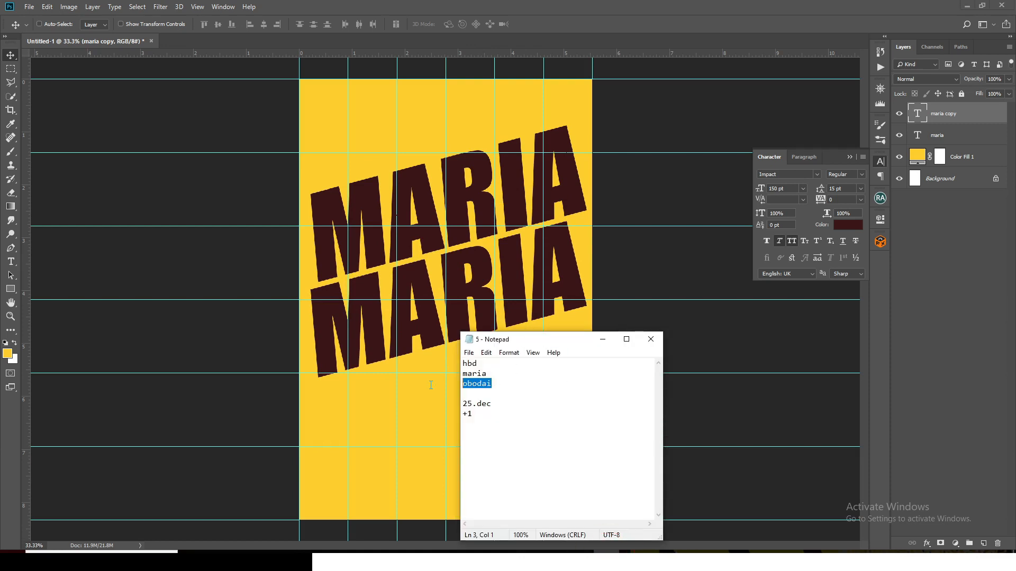
left_click(667, 5)
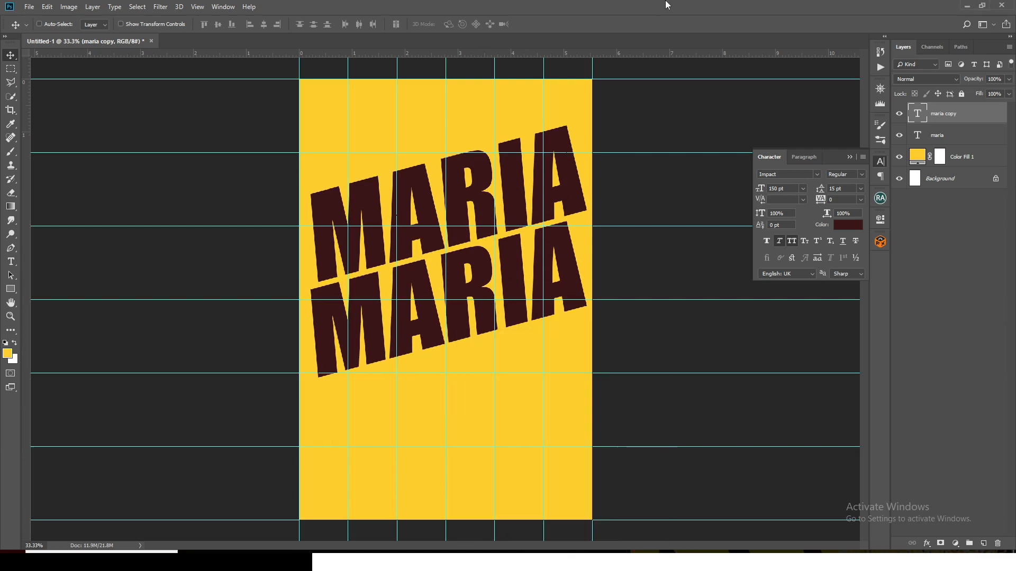
double_click(924, 112)
type("OBODAI")
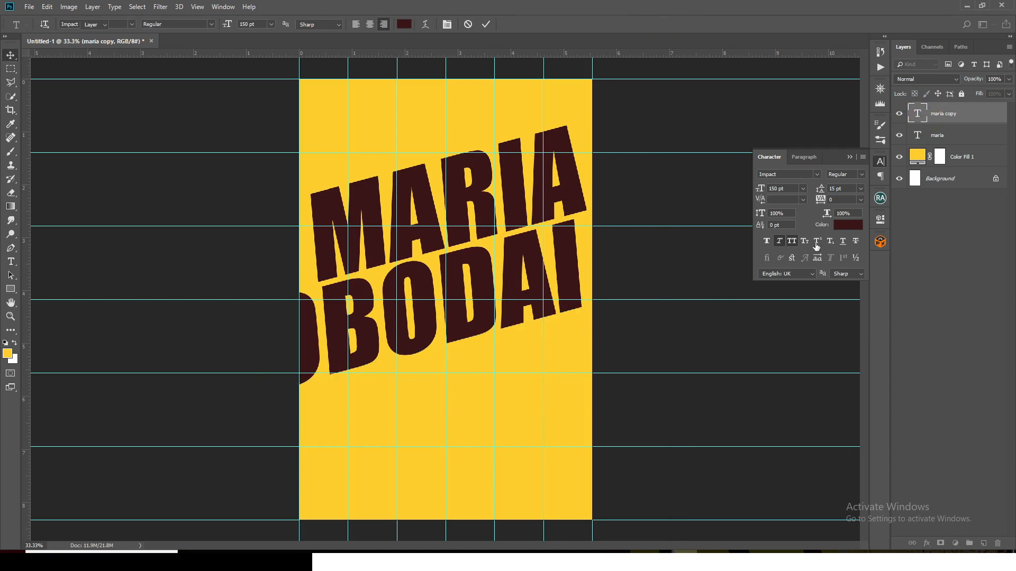
key("ctrl+Return")
key("v")
mouse_move(470, 283)
left_mouse_down()
mouse_move(482, 281)
mouse_move(477, 269)
left_mouse_up()
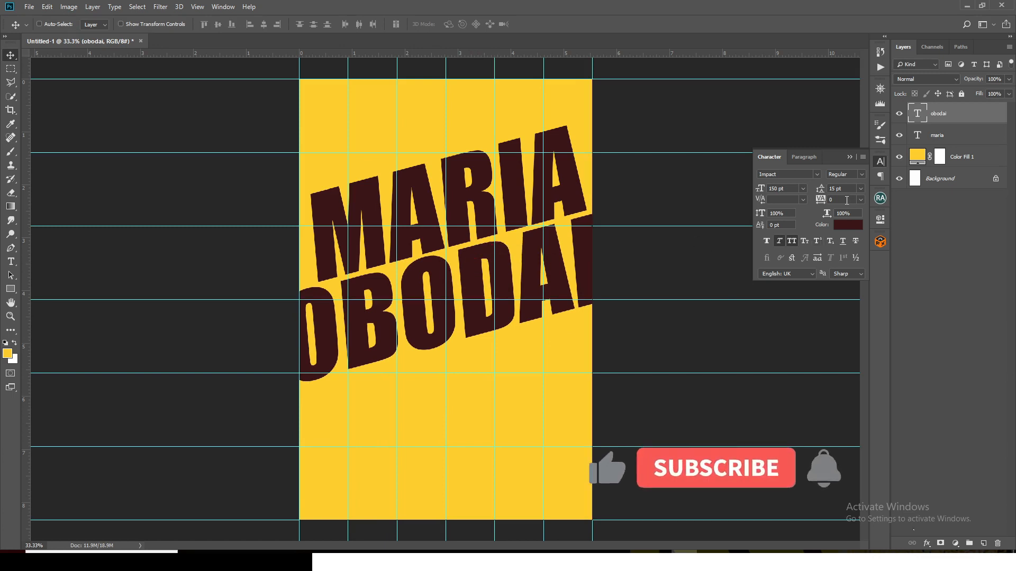
Set the surname text's tracking to -30 and shift the text slightly left and up beneath the first name
double_click(846, 200)
type("-30")
key("Return")
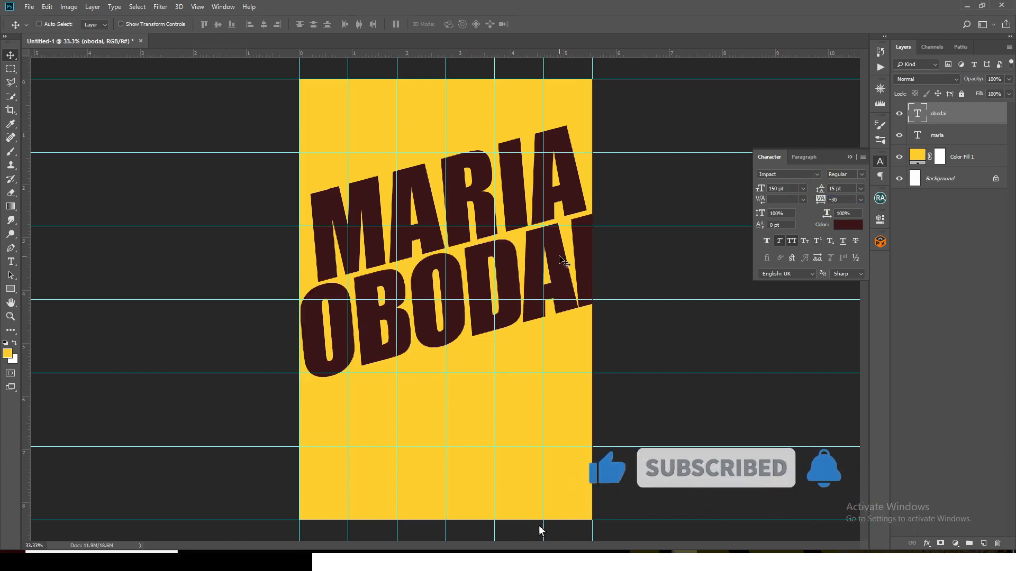
left_click_drag(563, 261, 548, 256)
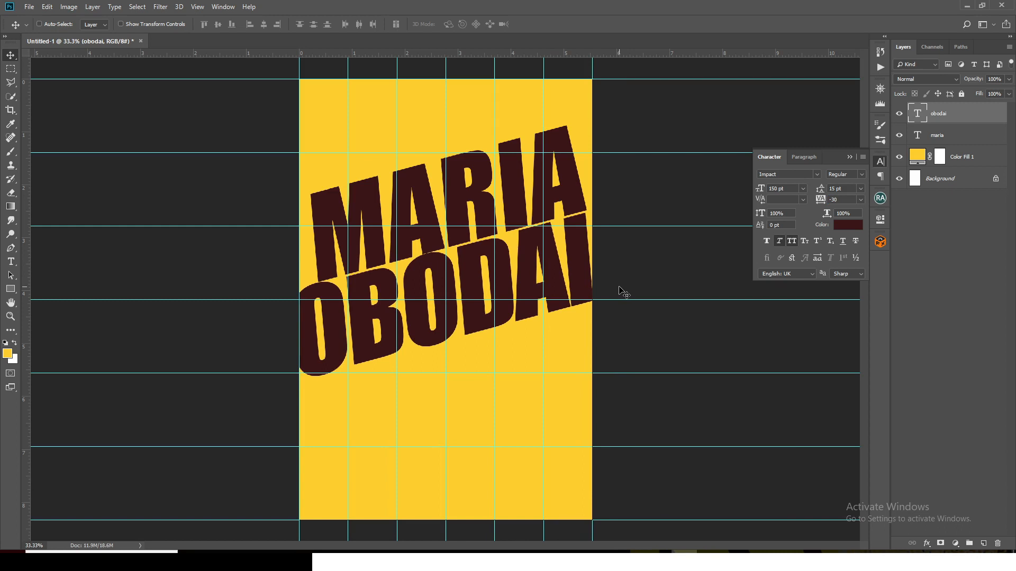
Hide the surname layer, draw a closed Pen path along the first name's slanted baseline around the lower canvas, and convert it to a shape
left_click(899, 114)
left_click(936, 132)
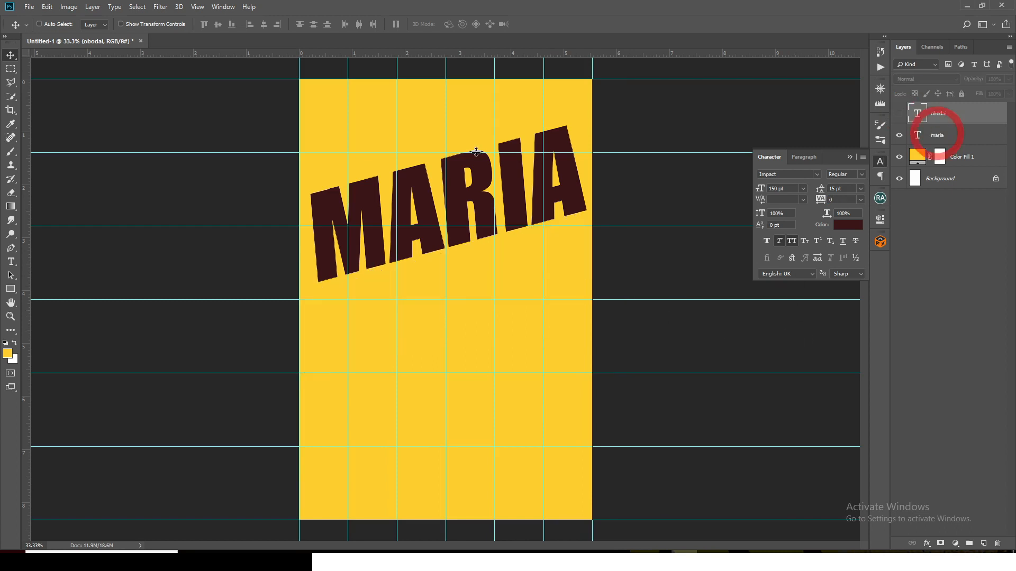
left_click(9, 293)
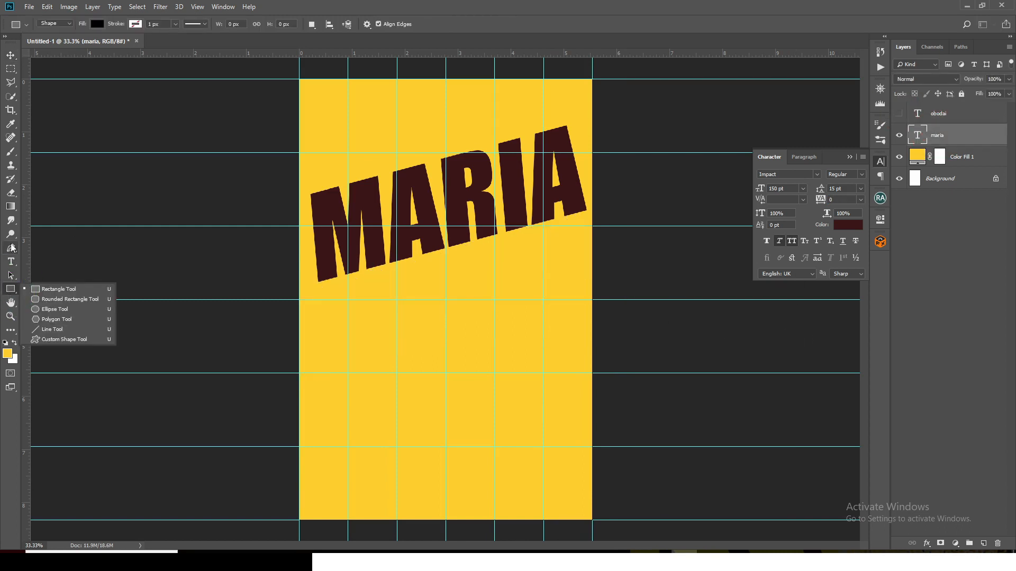
left_click(11, 249)
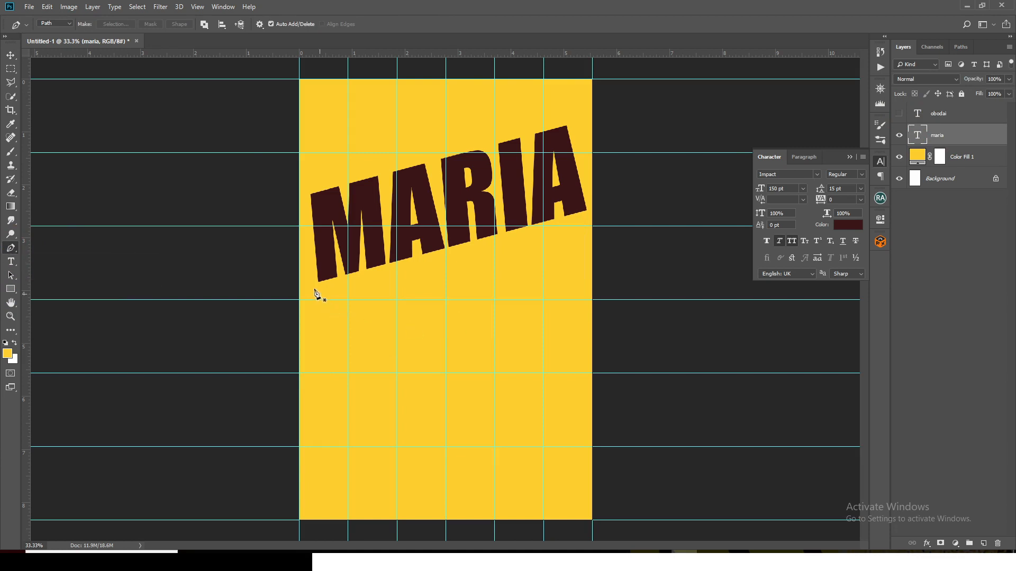
left_click(293, 288)
left_click(606, 207)
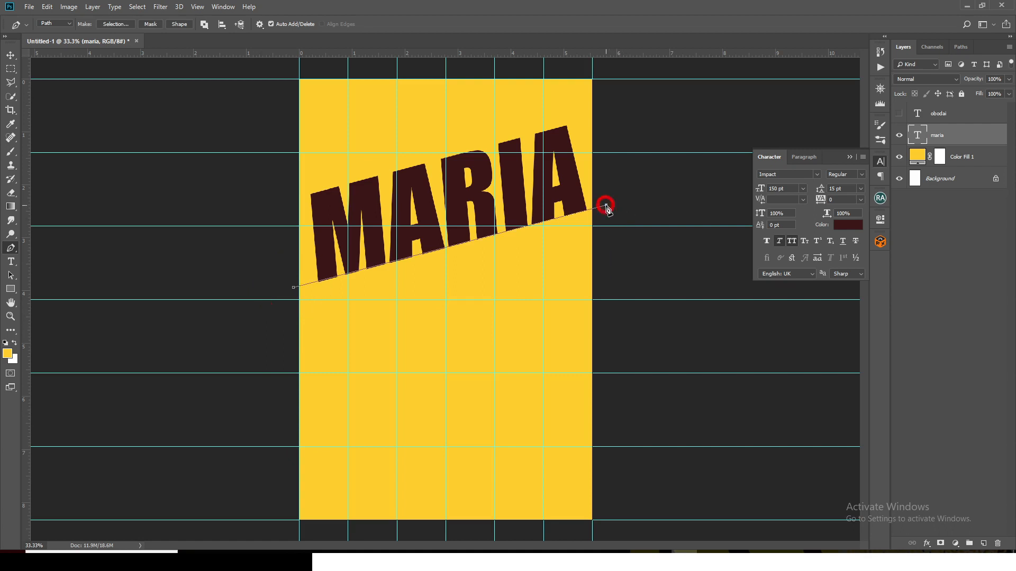
left_click(604, 532)
left_click(284, 527)
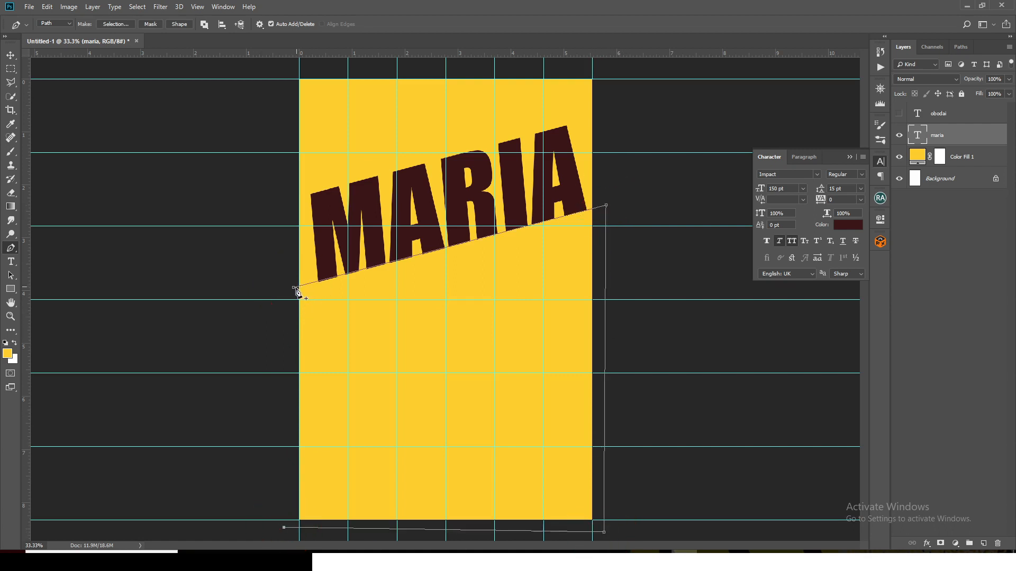
left_click(293, 287)
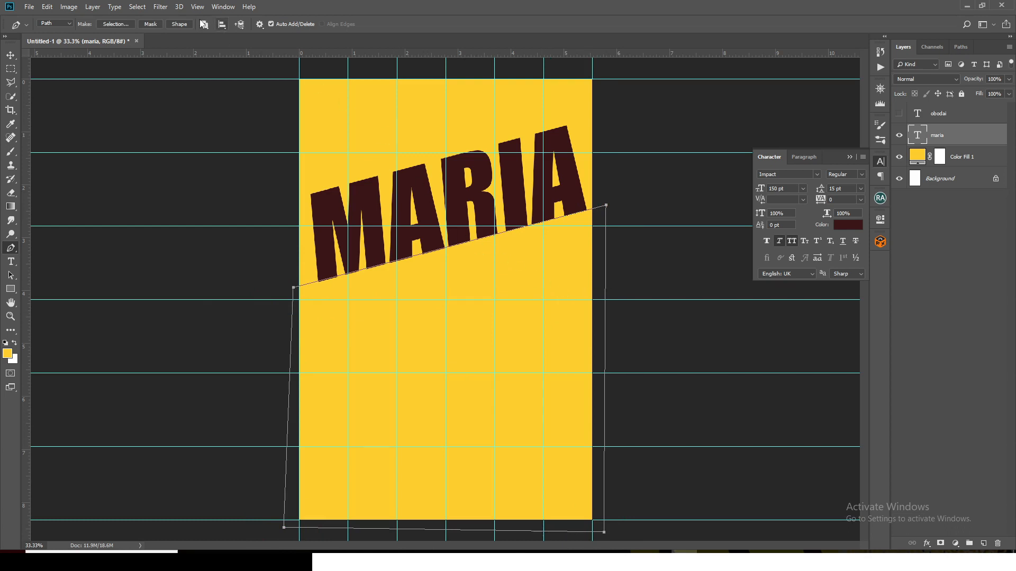
left_click(179, 24)
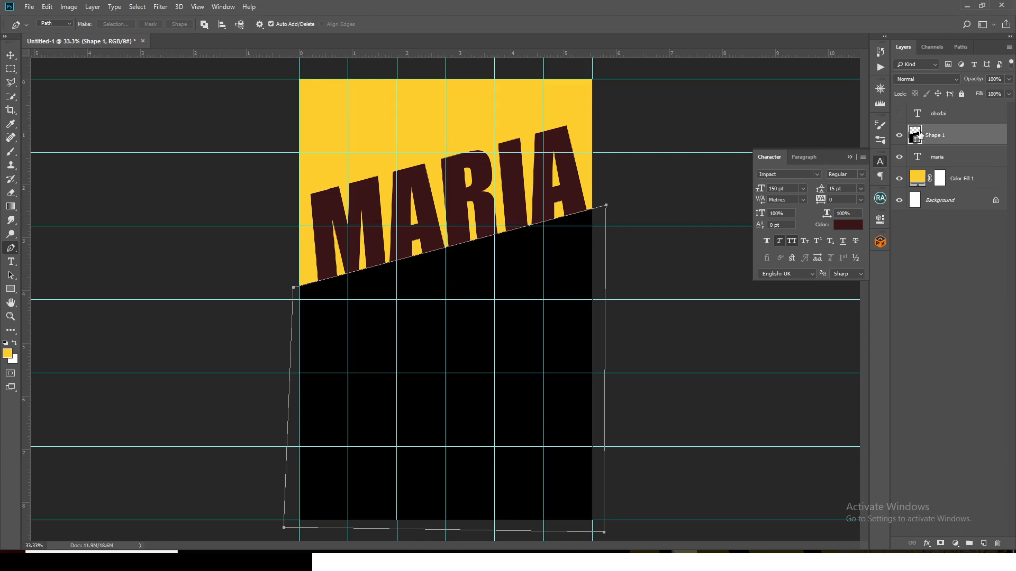
Fill the new shape with the dark maroon 3a1517 sampled from the first-name text
double_click(915, 135)
left_click(418, 182)
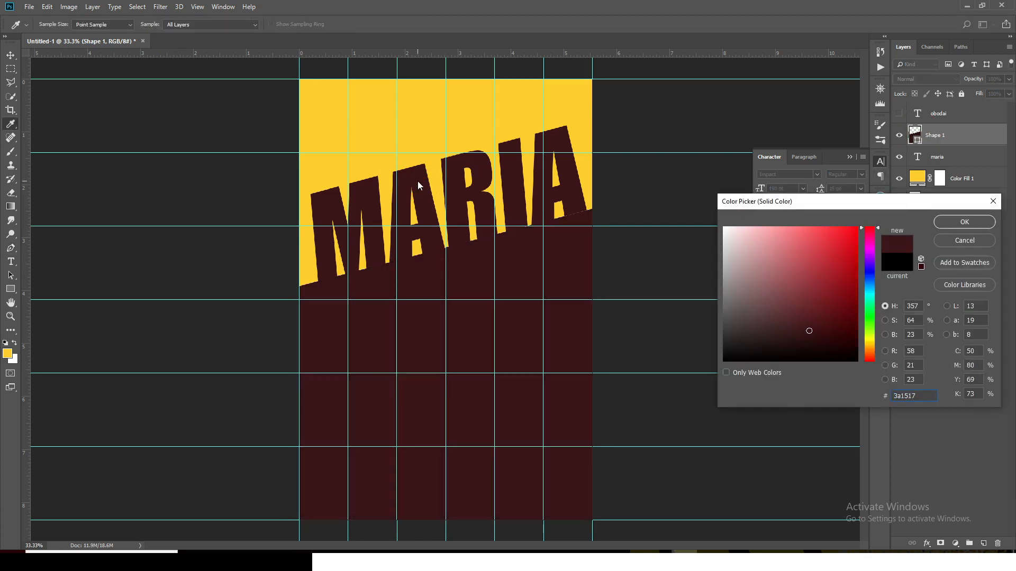
key("p")
left_click(947, 223)
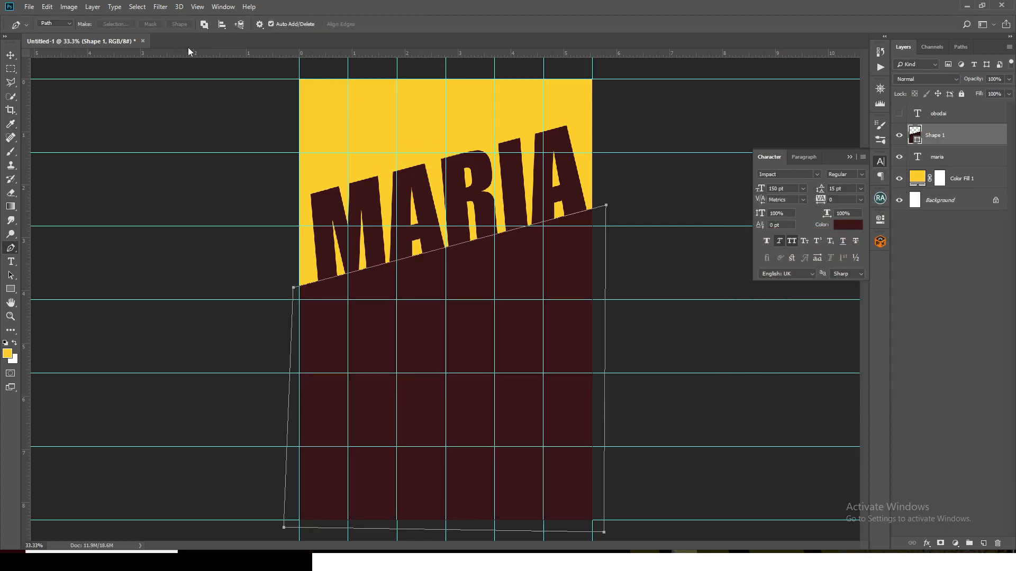
Check the shape's stroke options and hide the guides
left_click(10, 289)
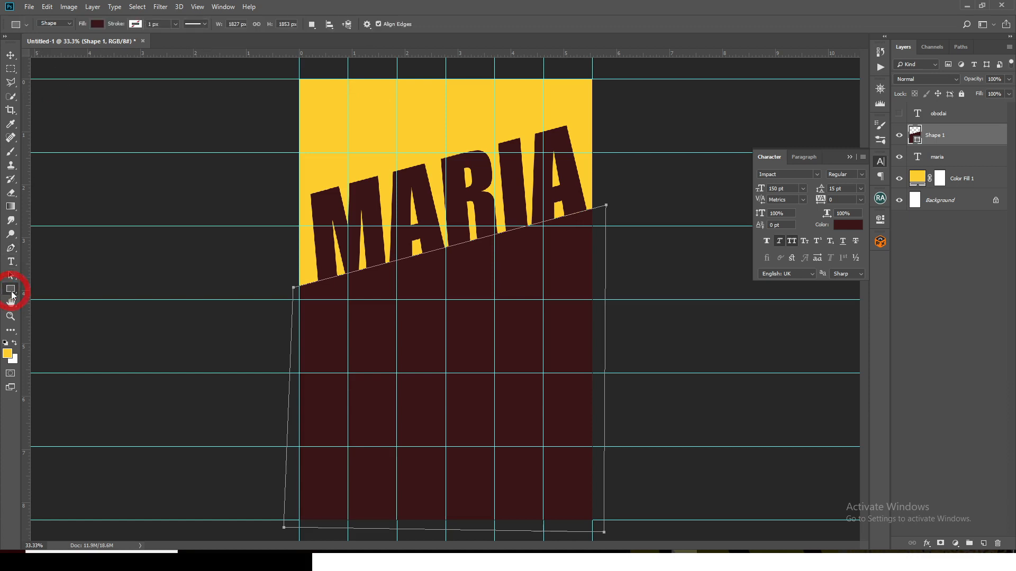
left_click(135, 23)
left_click(434, 2)
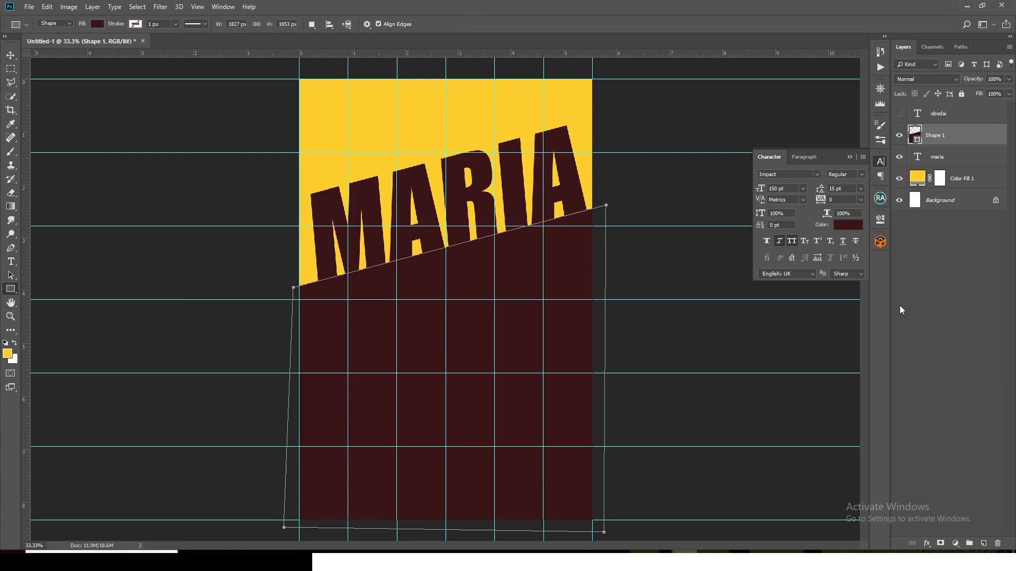
key("v")
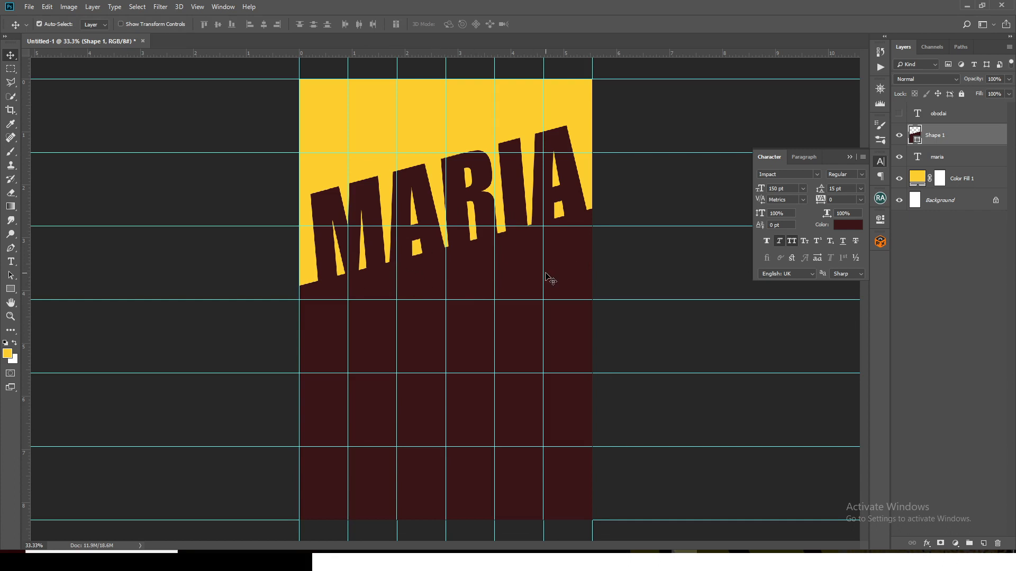
key("ctrl+semicolon")
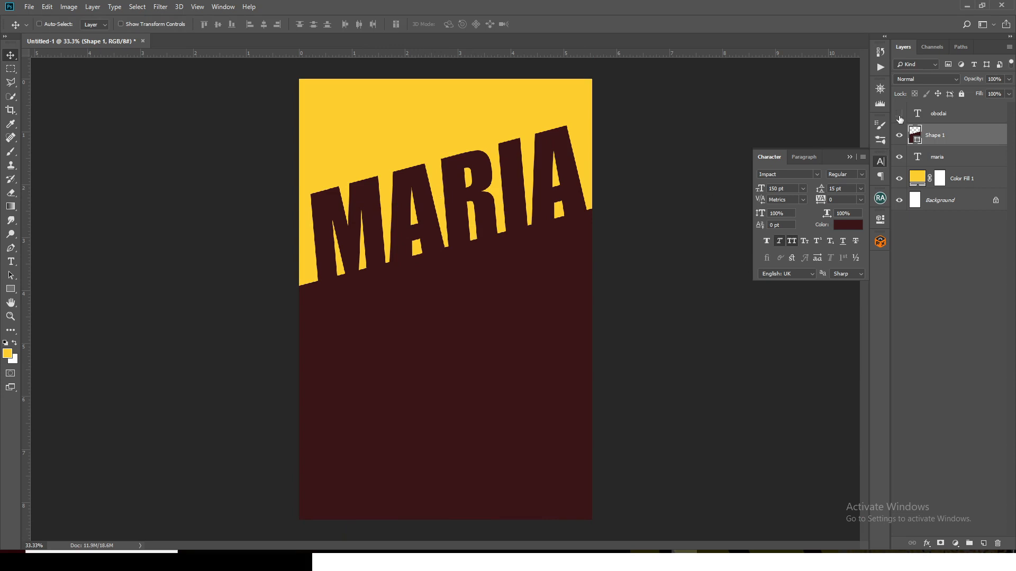
Show the surname layer again and recolour its text with the background yellow, ffce25
left_click(918, 119)
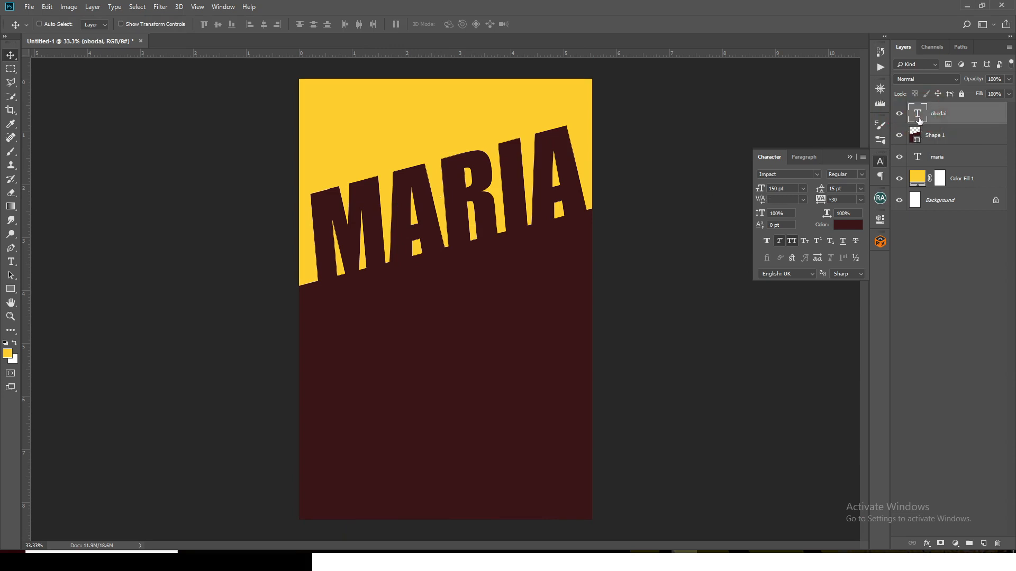
left_click(850, 227)
left_click(416, 98)
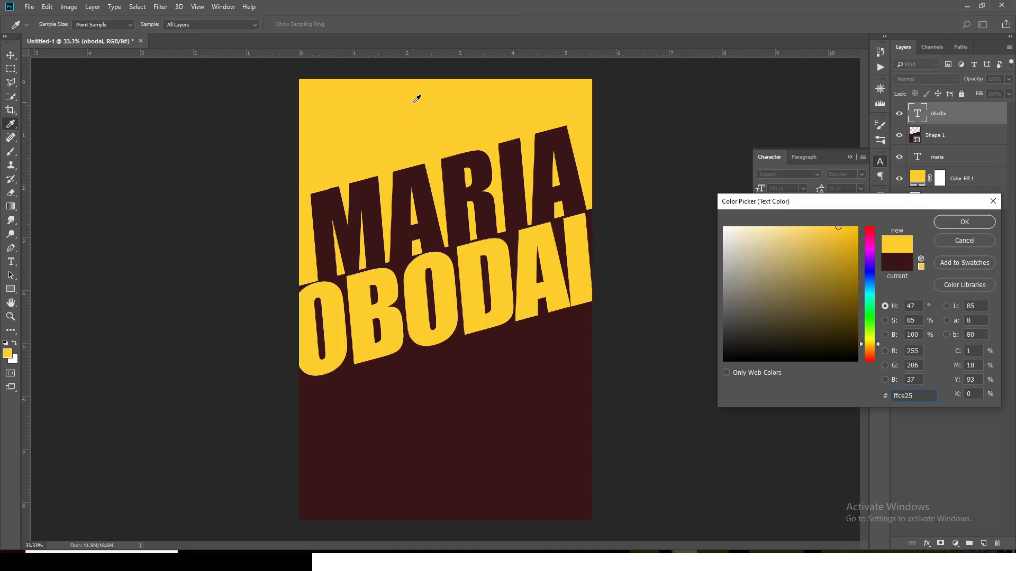
left_click(964, 223)
key("v")
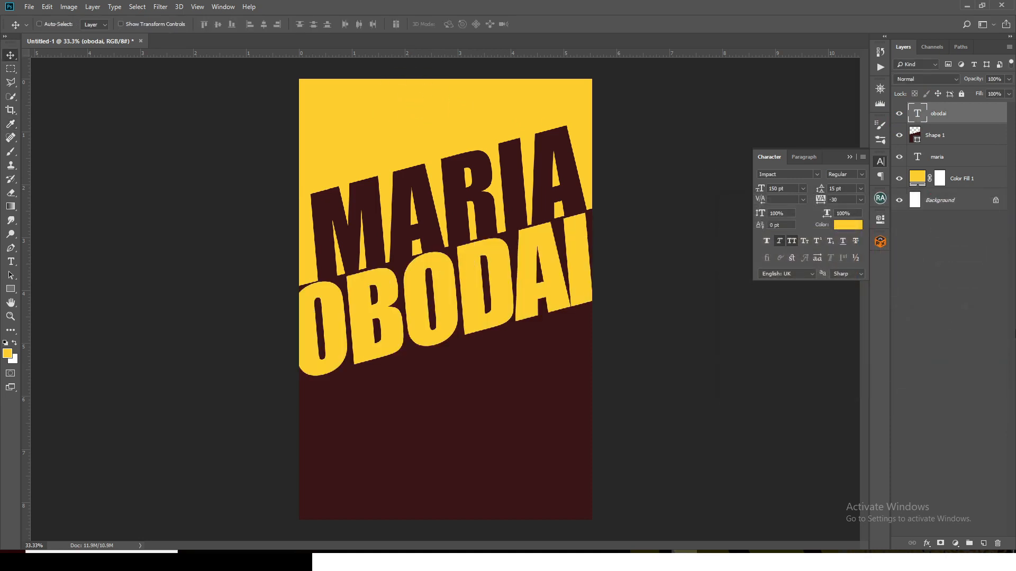
Nudge the surname text up in small increments so that it meets the first name above
key("Up")
key("Up")
key("Up")
key("Up")
key("Up")
key("Up")
key("Up")
key("Up")
key("Up")
key("Up")
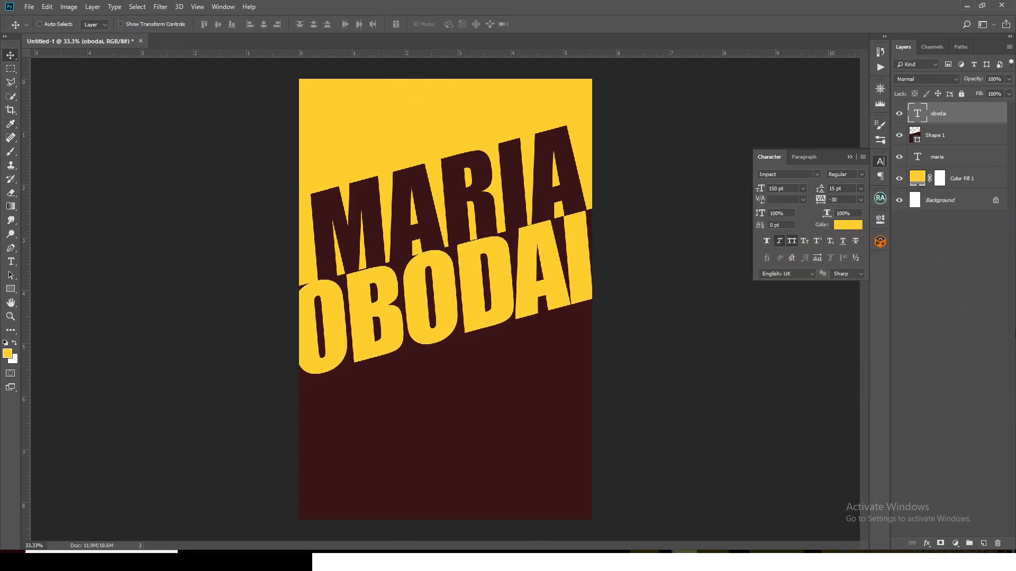
key("Up")
key("Up")
key("Up")
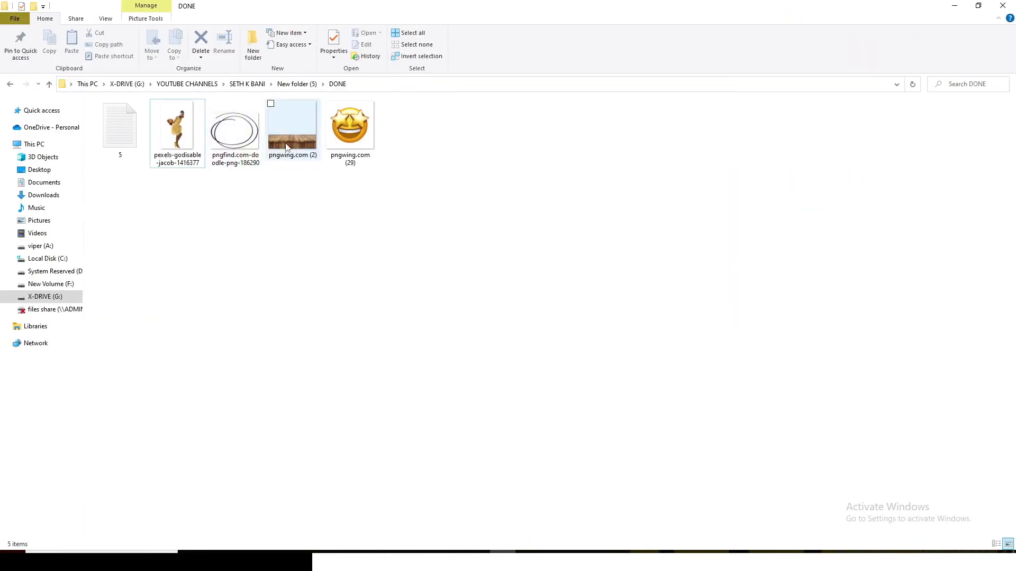
Place the wooden table image pngwing.com (2) in the poster and move it down to the canvas's lower edge
left_click_drag(292, 126, 431, 497)
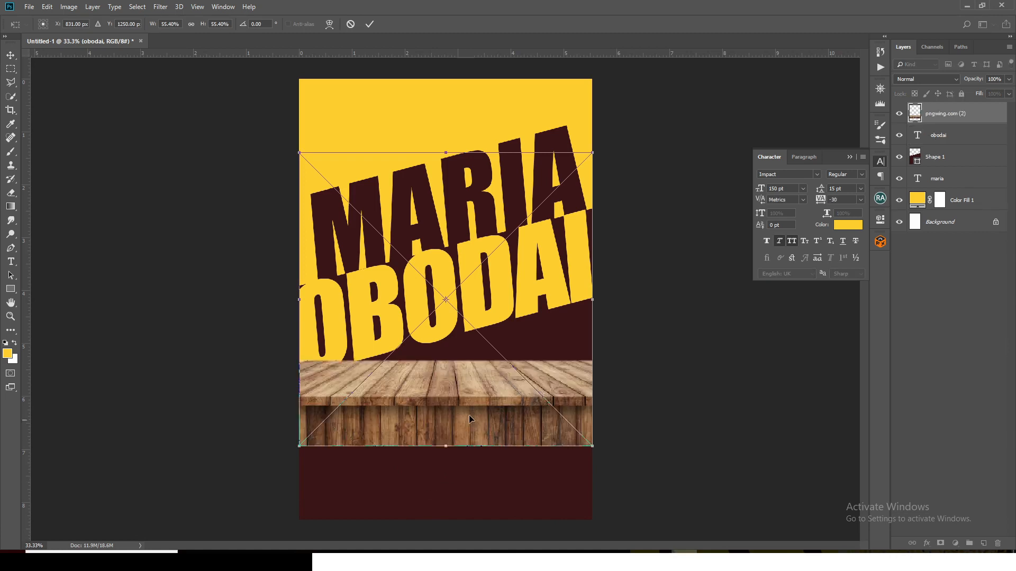
left_click_drag(470, 419, 469, 480)
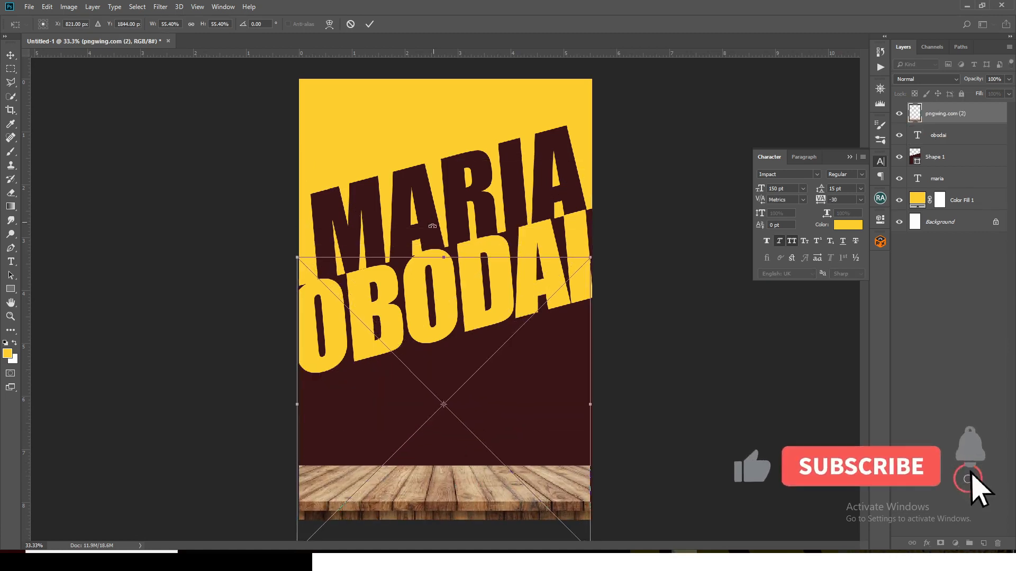
right_click(436, 295)
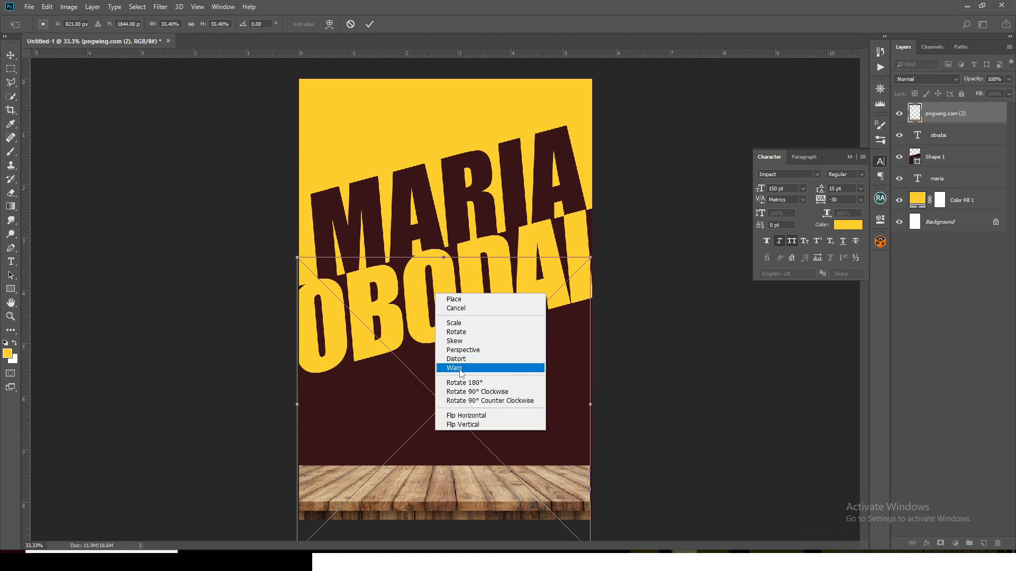
left_click(454, 368)
right_click(453, 308)
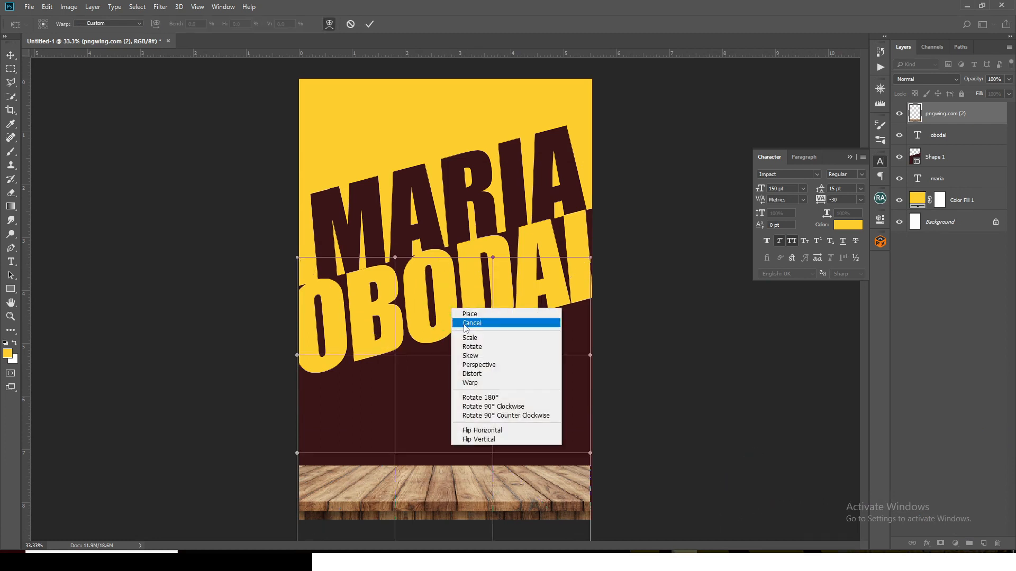
left_click(481, 367)
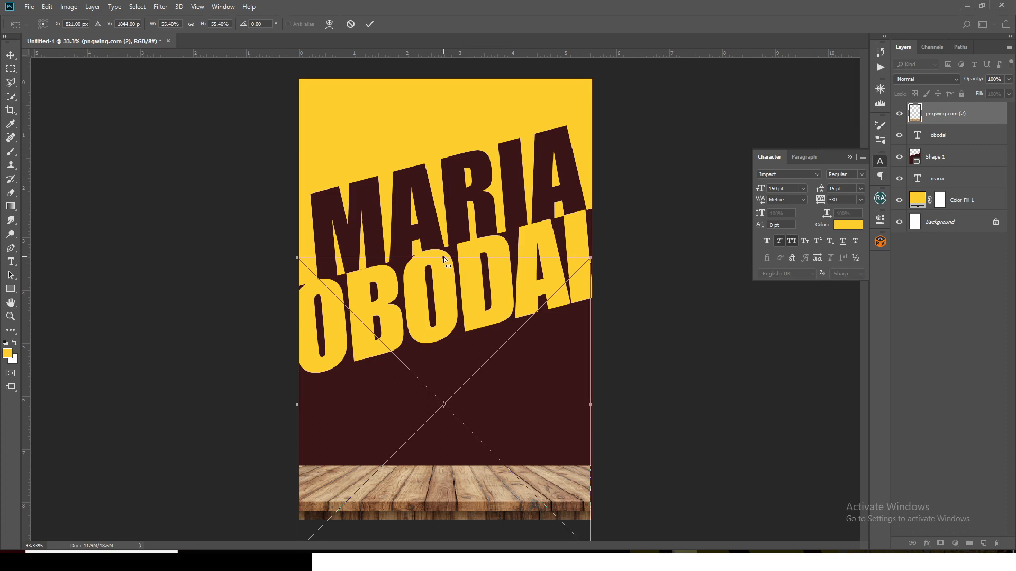
left_click_drag(444, 259, 428, 258)
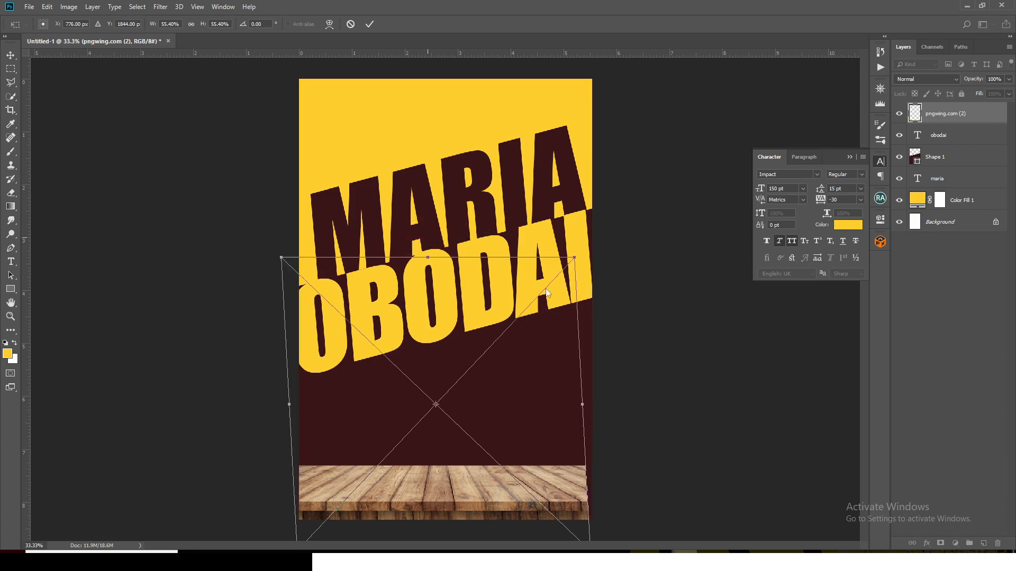
key("ctrl+z")
Scale the wooden table image to 62% width and 78.7% height across the poster's foot, place it, and set its blend mode to Multiply
right_click(512, 320)
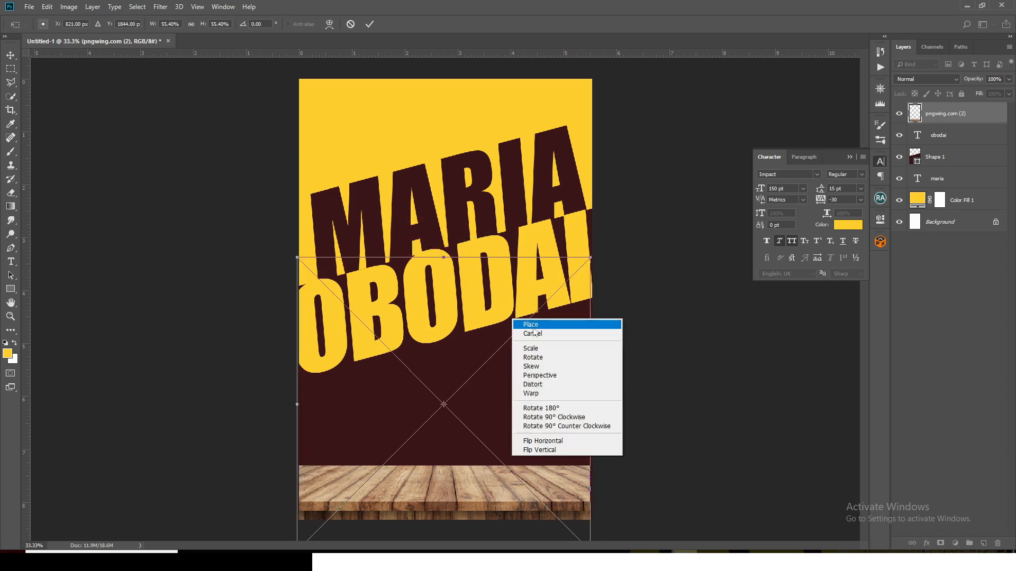
left_click(531, 348)
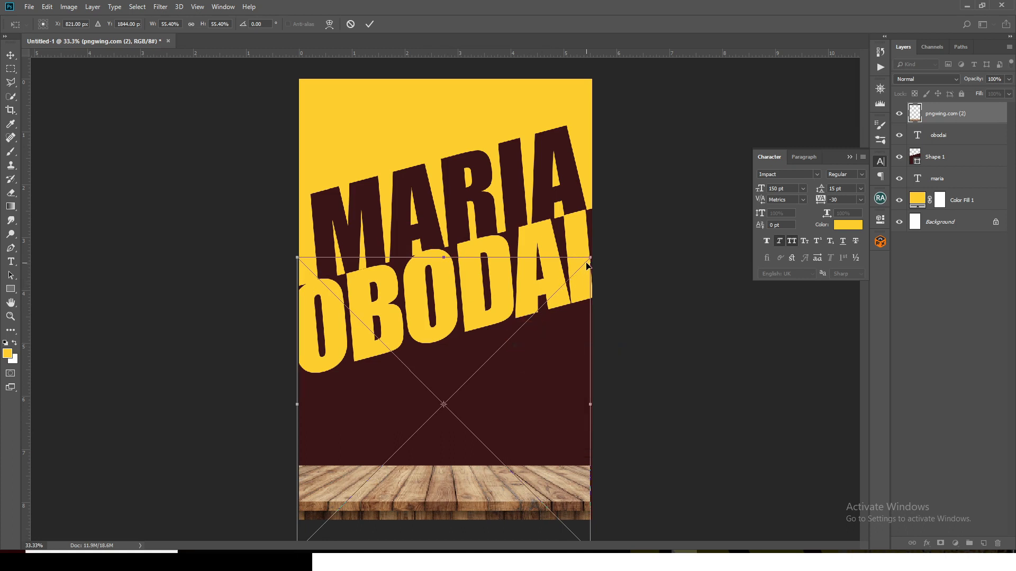
left_click_drag(591, 259, 609, 241)
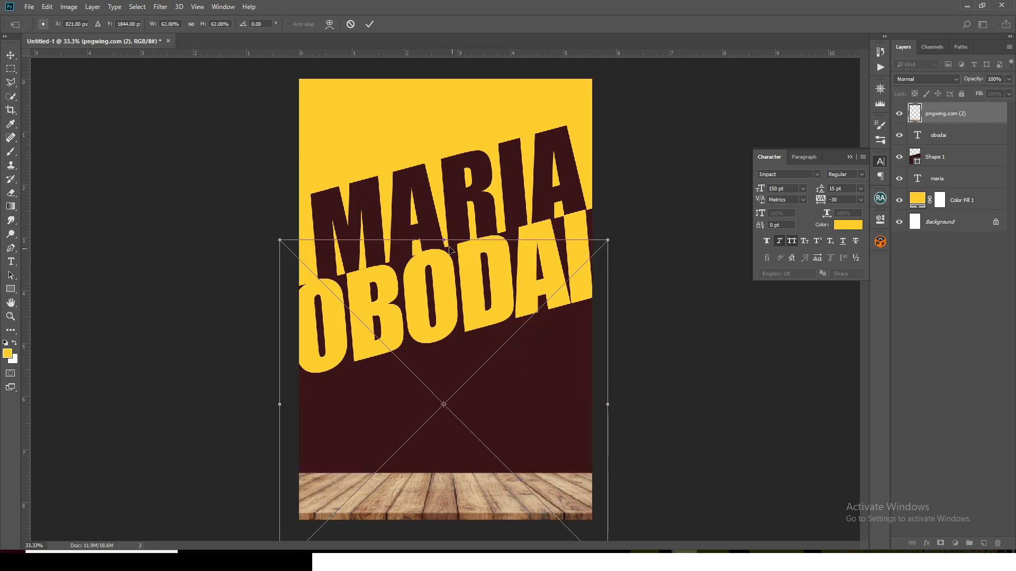
mouse_move(446, 239)
left_mouse_down()
mouse_move(443, 151)
mouse_move(448, 249)
left_mouse_up()
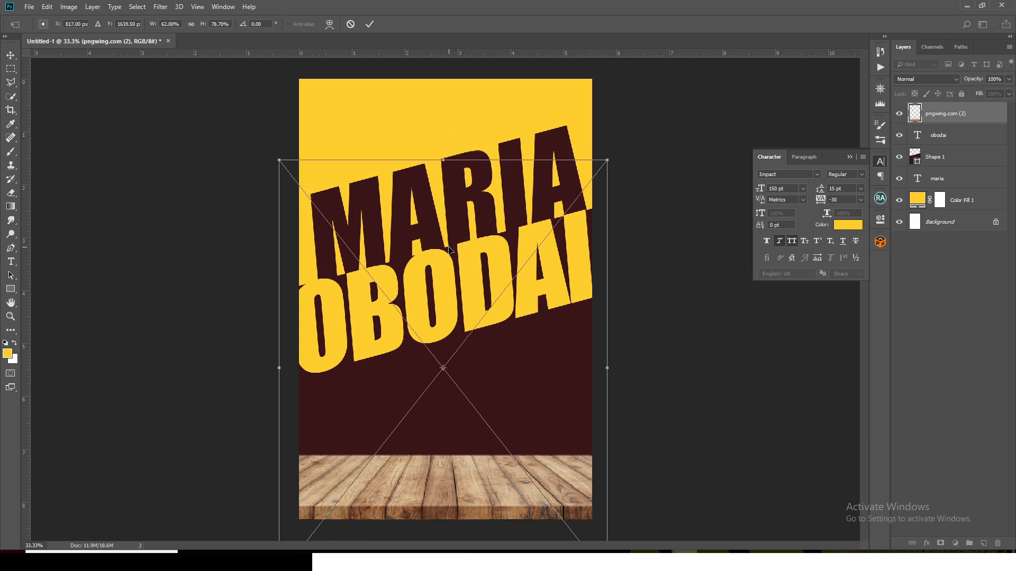
key("Return")
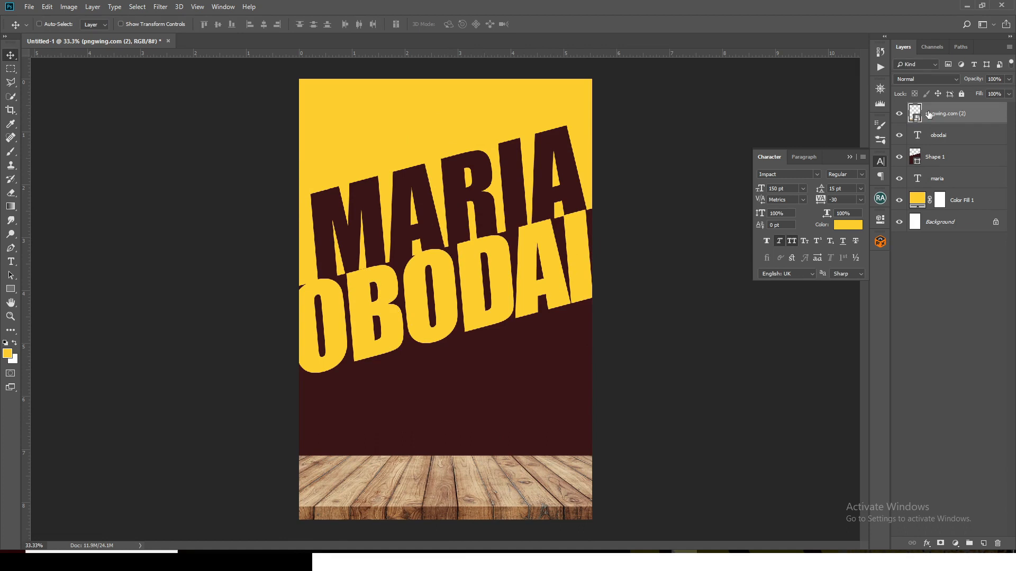
left_click(913, 78)
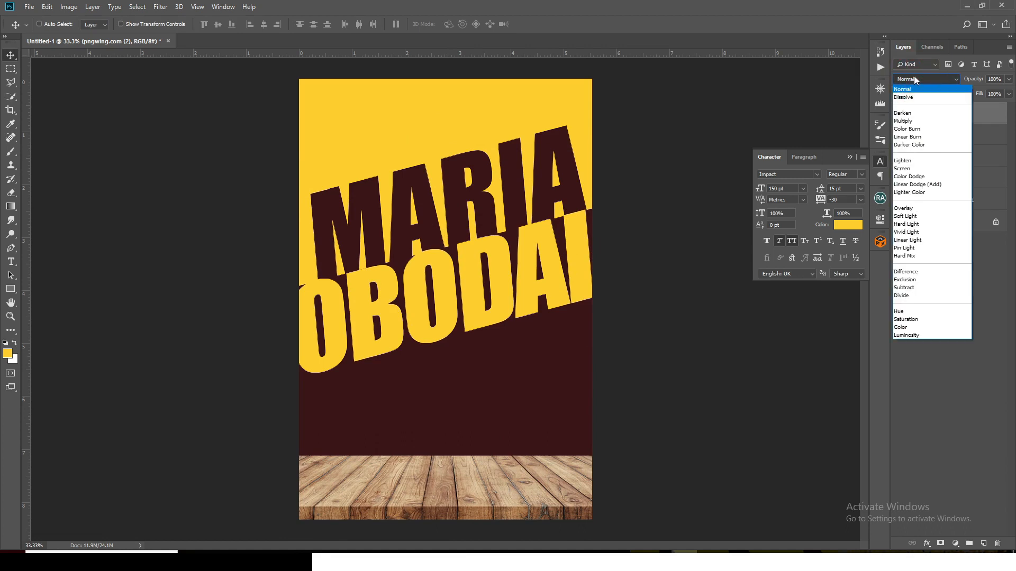
left_click(908, 122)
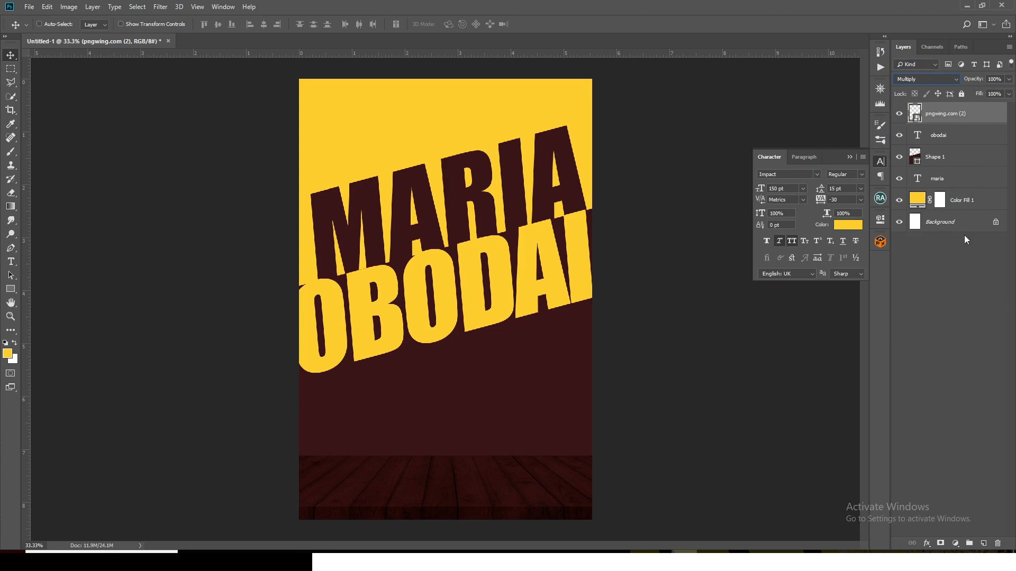
Activate the Brush tool and set the foreground colour to black
left_click(11, 152)
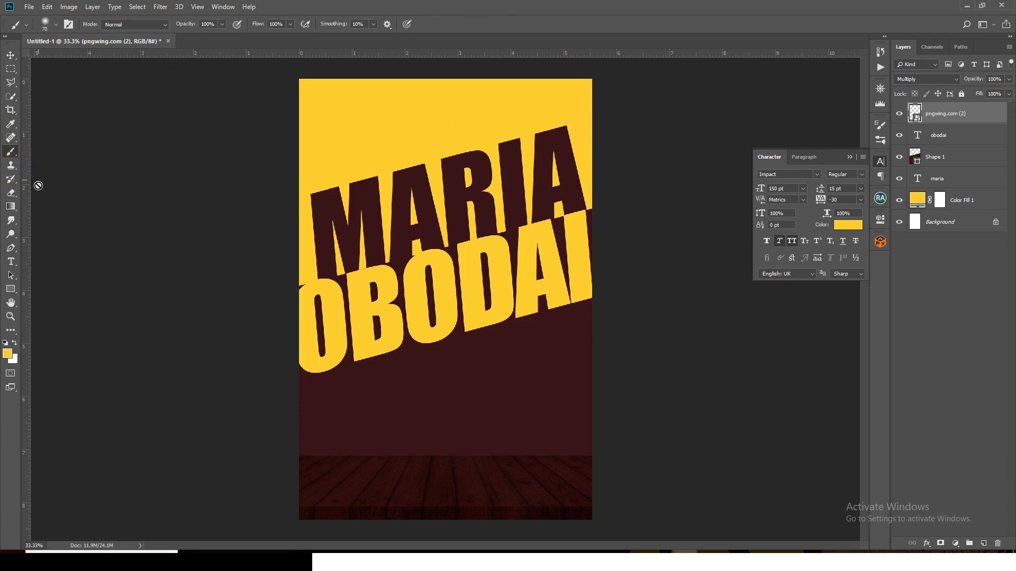
left_click(13, 353)
left_click(724, 361)
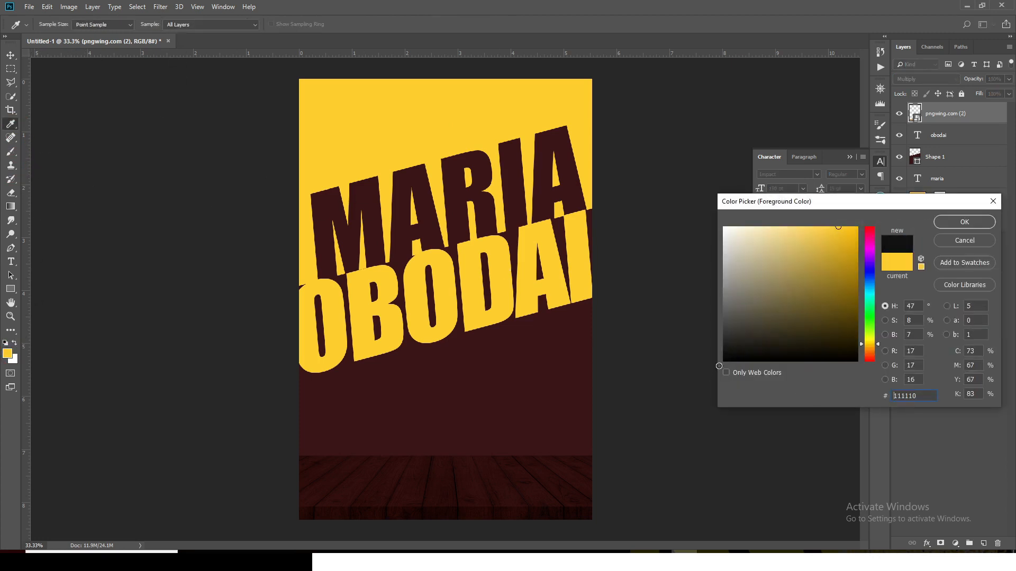
left_click(959, 222)
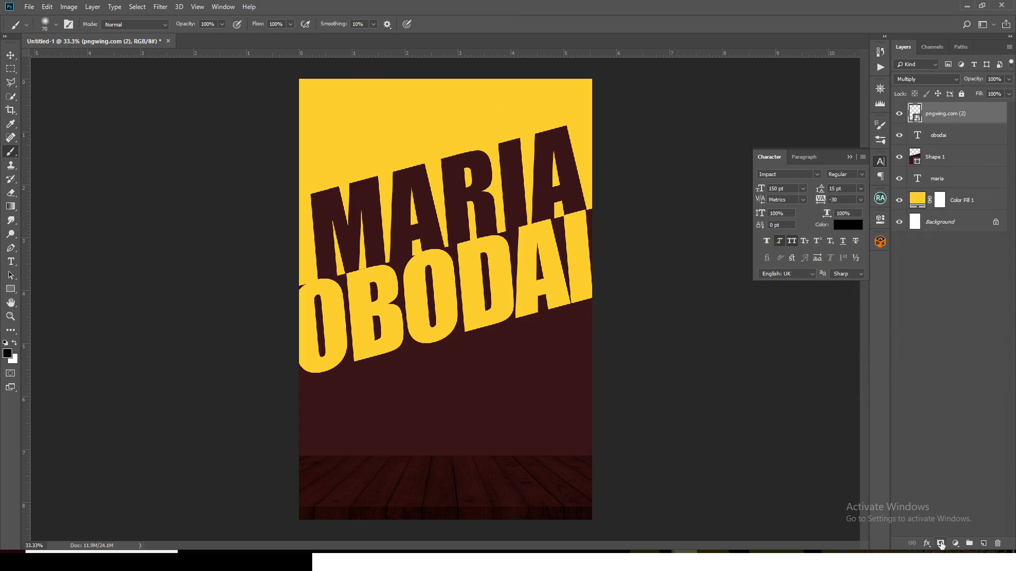
Add a layer mask to the wooden table and fade out its upper edge with a soft 200 px black brush at 0% hardness
left_click(941, 543)
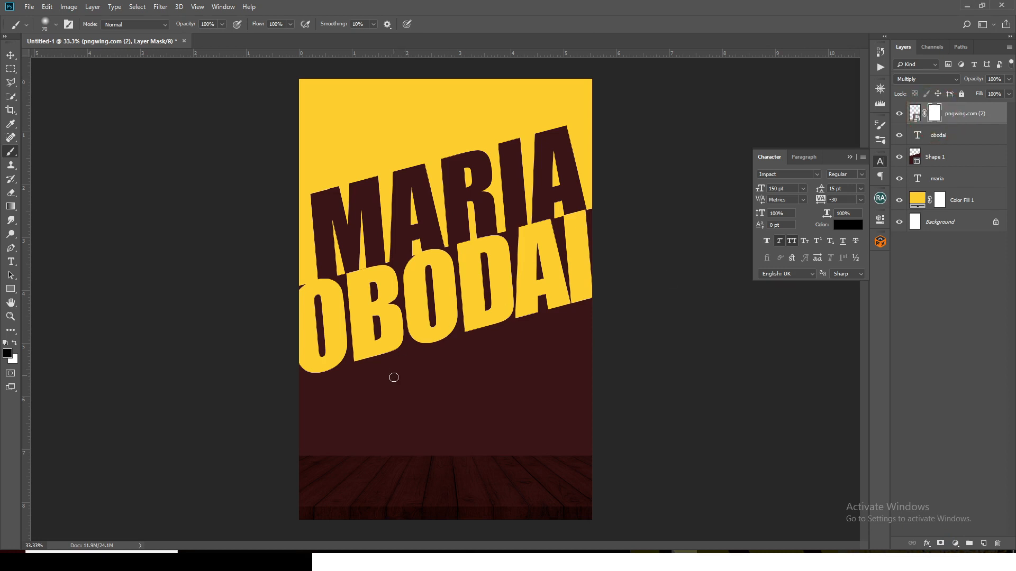
key("bracketright")
key("bracketright")
key("bracketright")
key("bracketright")
key("bracketright")
left_click(55, 27)
left_click(25, 105)
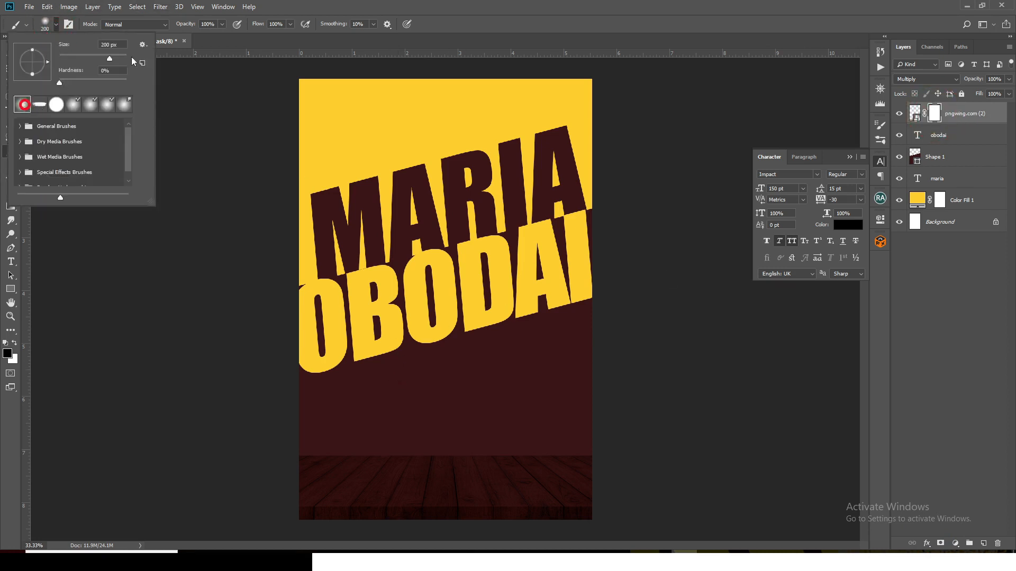
left_click(442, 3)
left_click(301, 454)
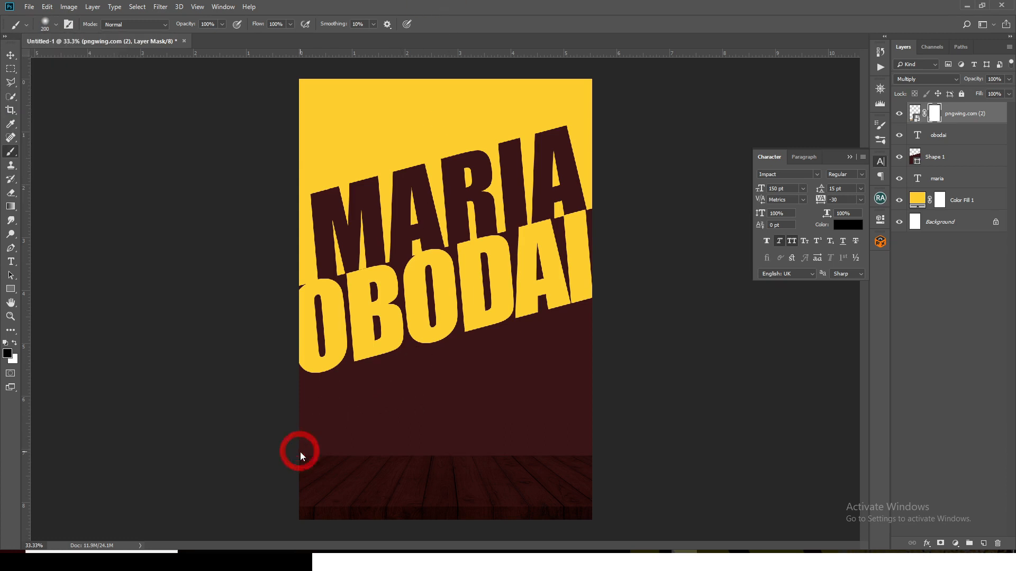
left_click(598, 450)
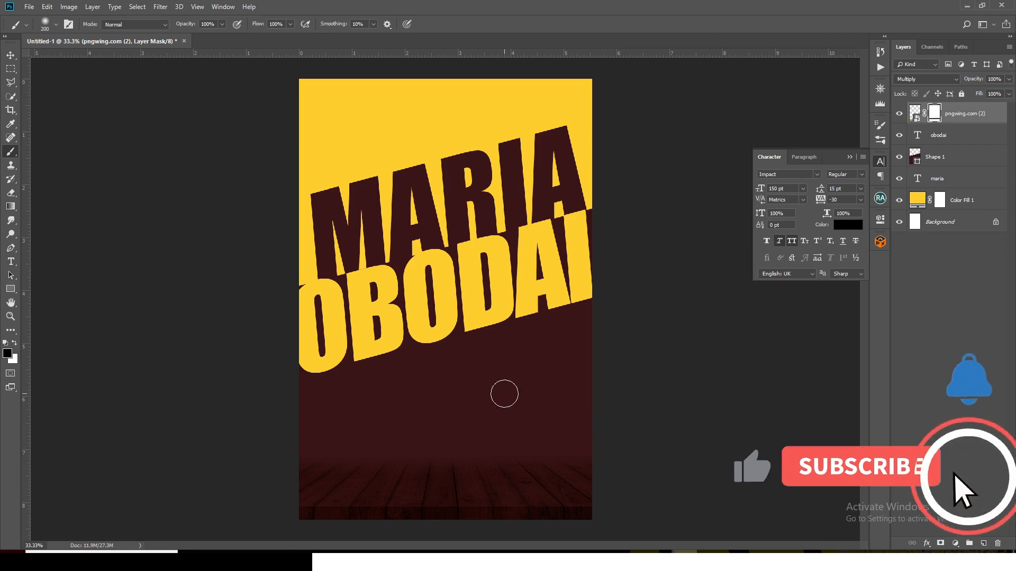
Paint lightly along the table's lower edge on the mask with a 700 px black brush at 5% opacity
key("bracketright")
key("bracketright")
key("bracketright")
key("bracketright")
key("bracketright")
key("bracketright")
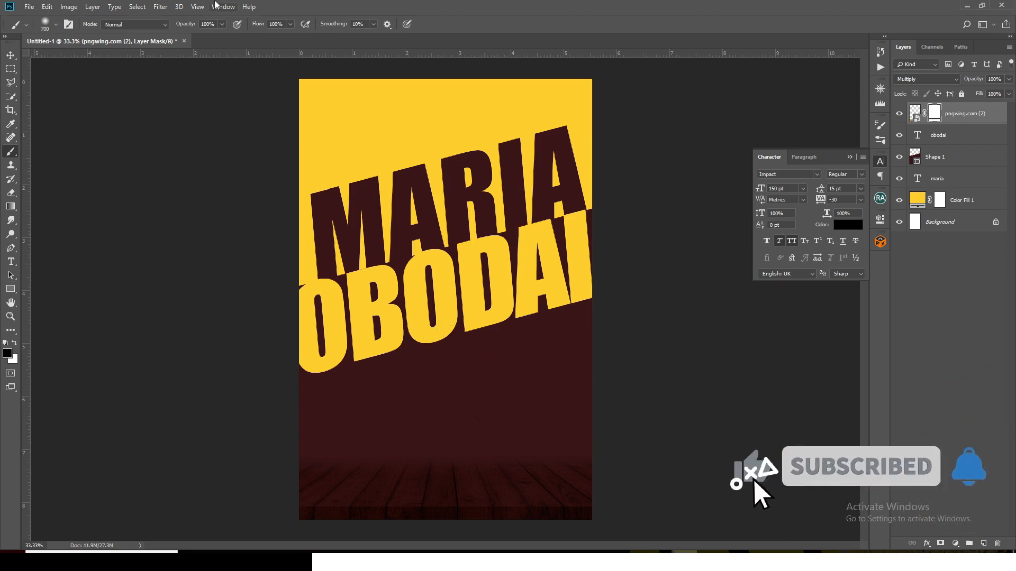
left_click_drag(212, 24, 176, 22)
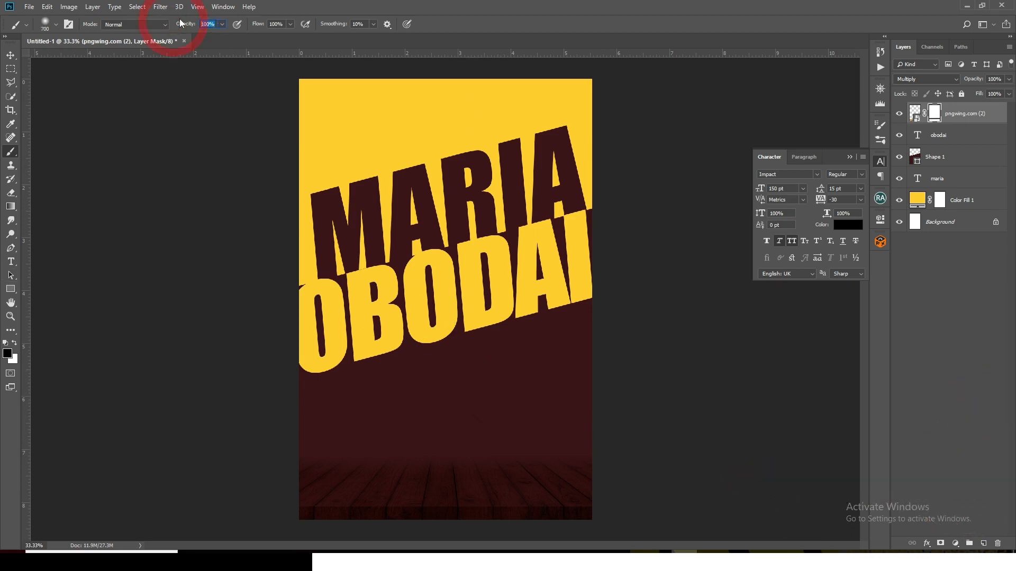
type("5")
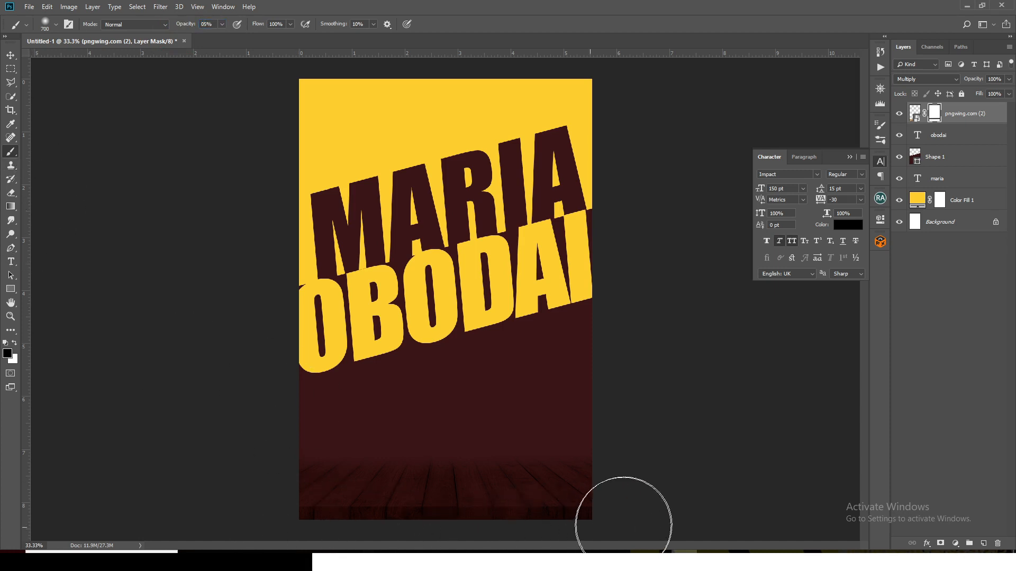
left_click(15, 344)
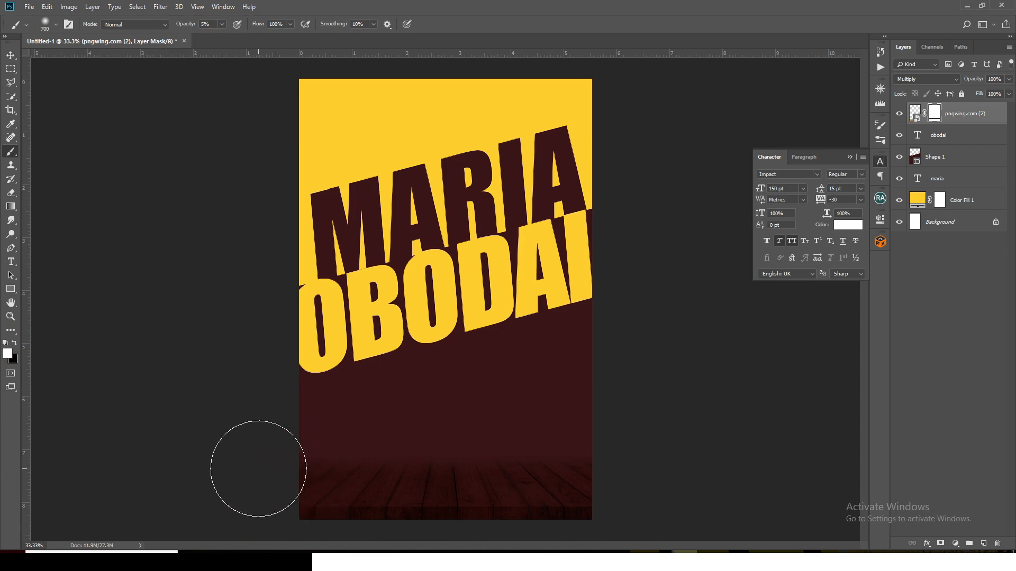
left_click(15, 343)
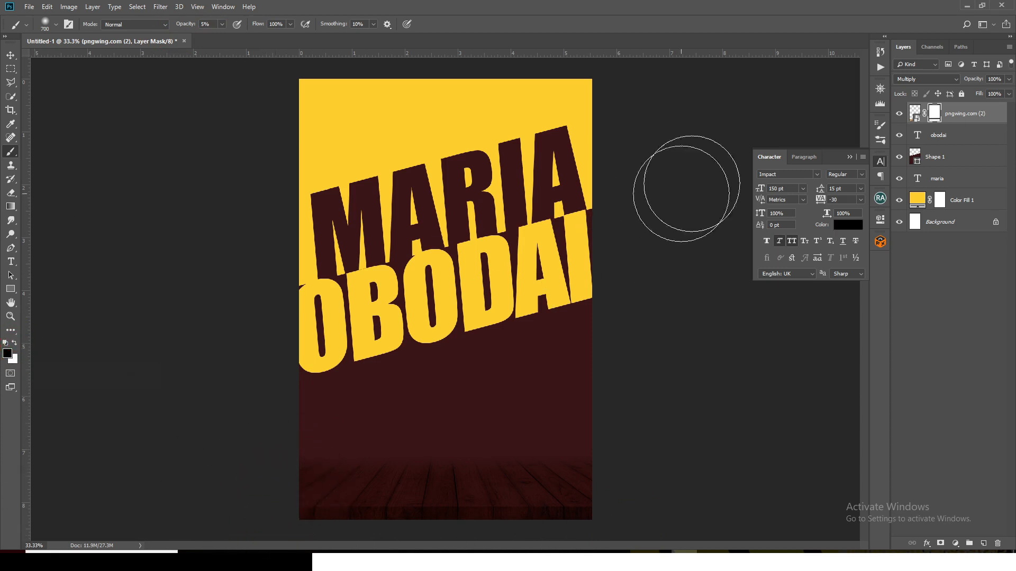
mouse_move(312, 513)
left_mouse_down()
mouse_move(363, 550)
mouse_move(589, 515)
mouse_move(609, 487)
mouse_move(548, 546)
mouse_move(556, 521)
left_mouse_up()
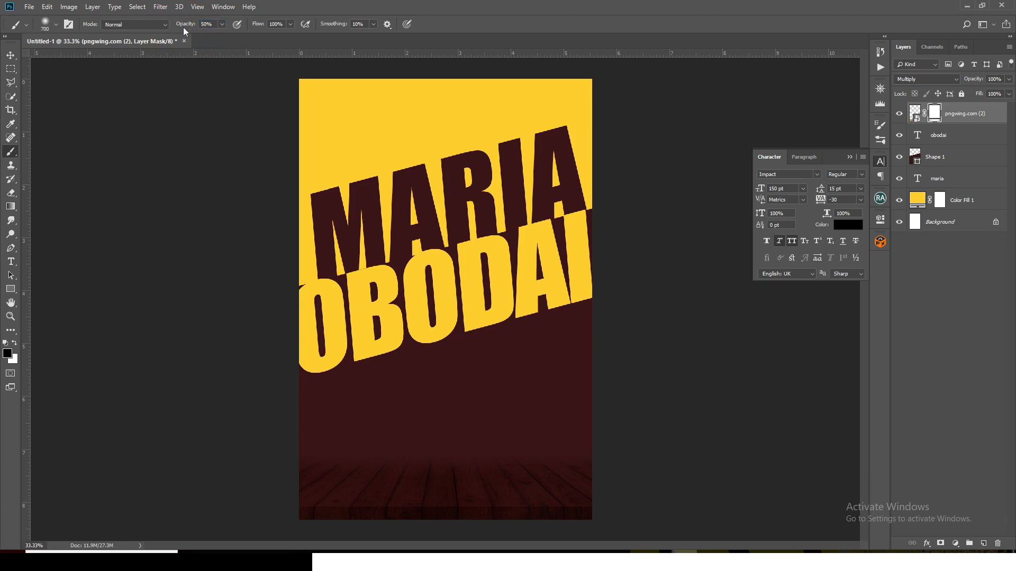
Fade the whole table on its mask with 50% opacity black, and partly restore it in white with the brush reduced to 400 px
mouse_move(301, 469)
left_mouse_down()
mouse_move(294, 545)
mouse_move(601, 492)
left_mouse_up()
key("ctrl+minus")
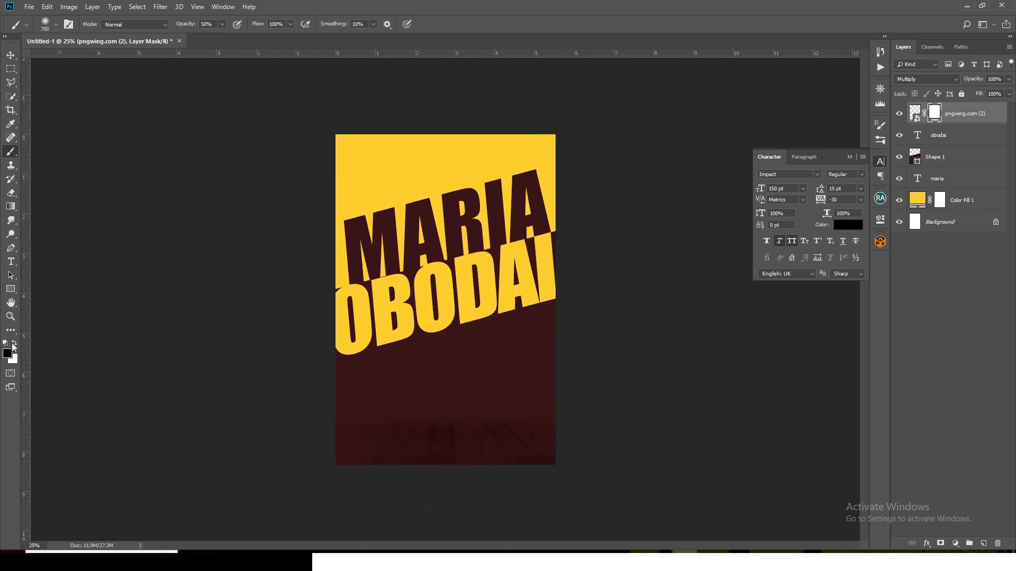
left_click(14, 345)
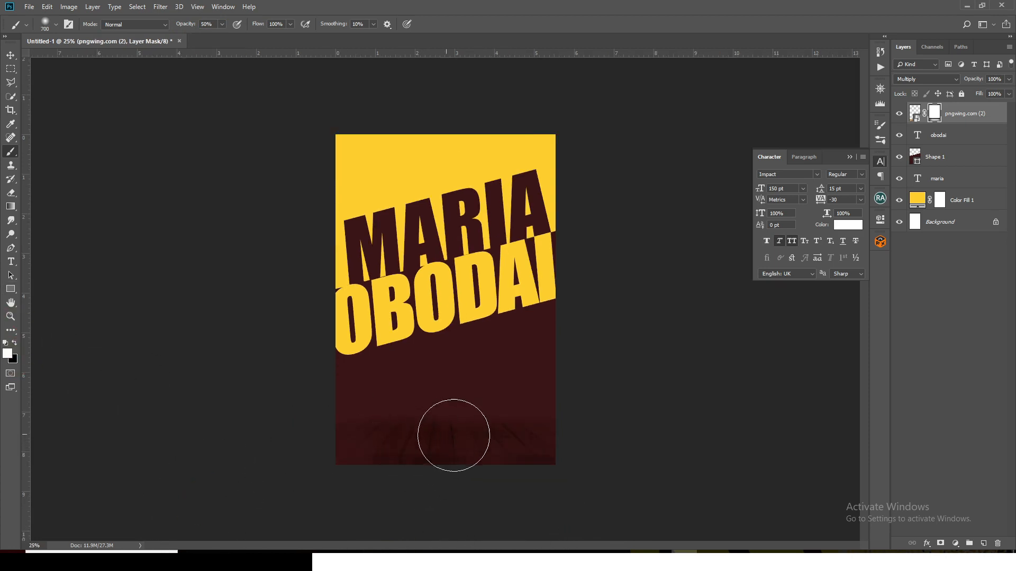
key("bracketleft")
key("bracketleft")
key("bracketleft")
key("x")
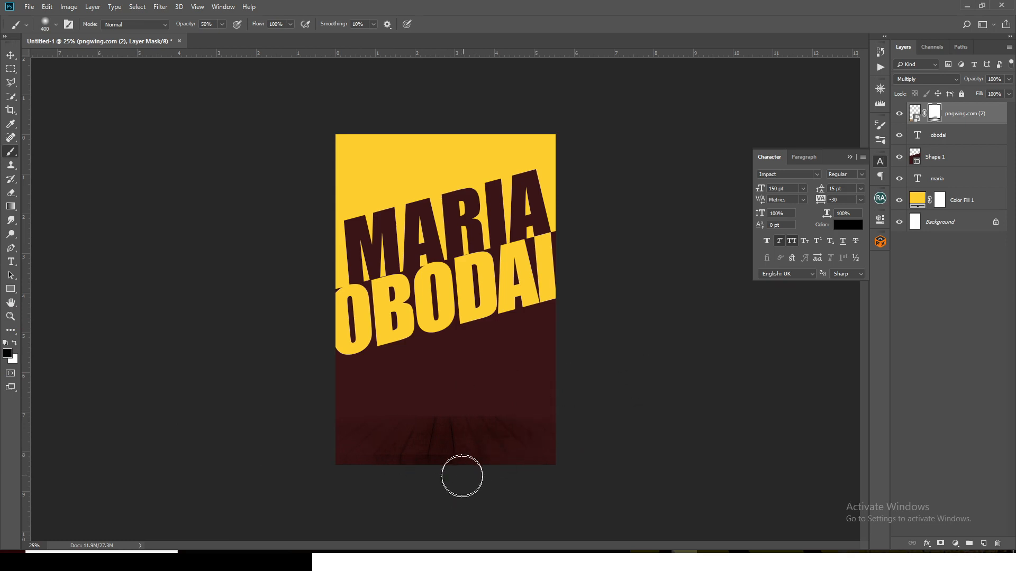
Place the cut-out photo of the woman in the yellow dress from the DONE folder into the poster
mouse_move(503, 561)
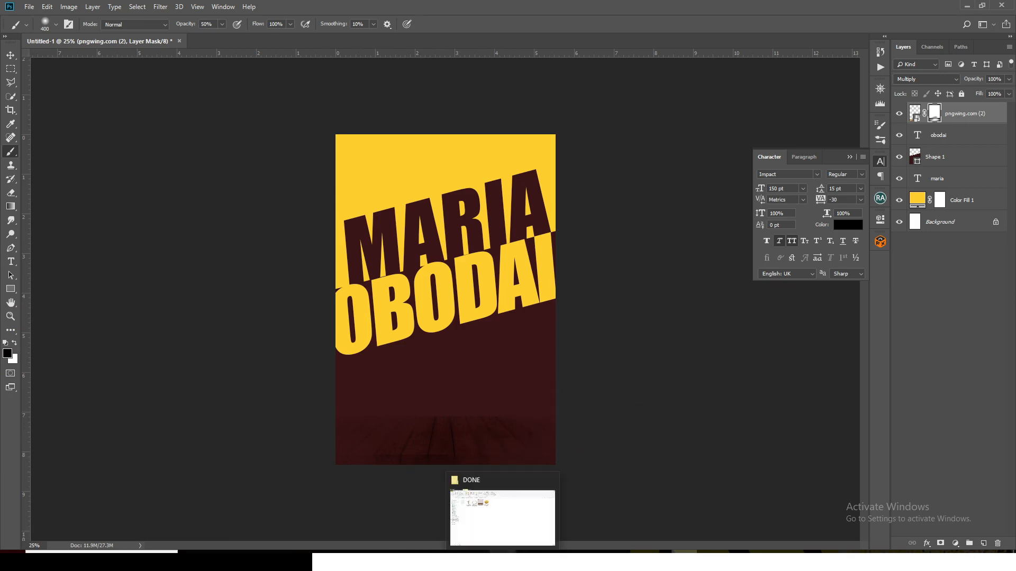
left_click(502, 517)
left_click(177, 129)
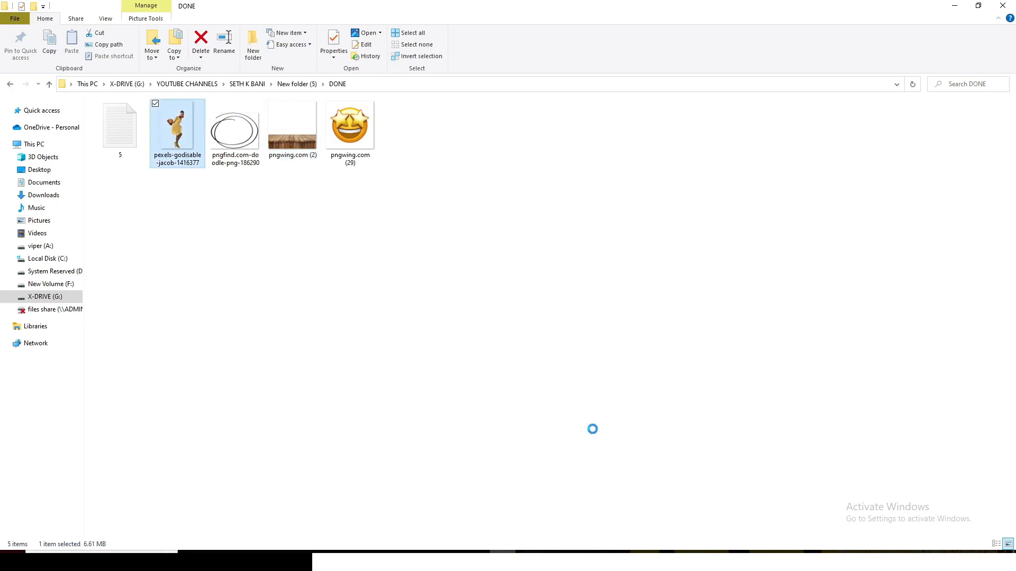
left_click_drag(177, 129, 443, 365)
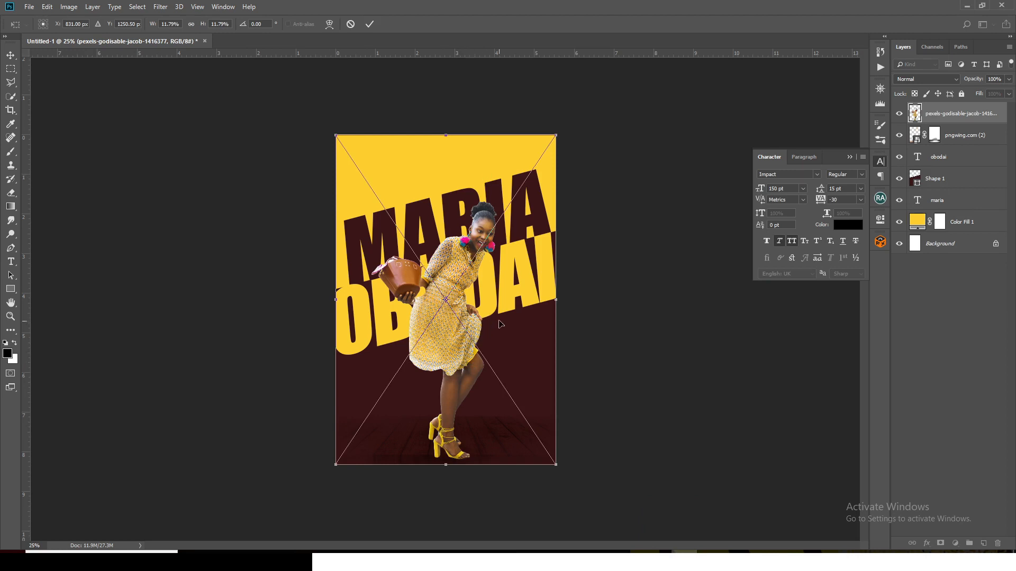
Move the woman's photo up, enlarge it to 12.32%, centre her over the name text and commit the placement
left_click_drag(501, 323, 498, 306)
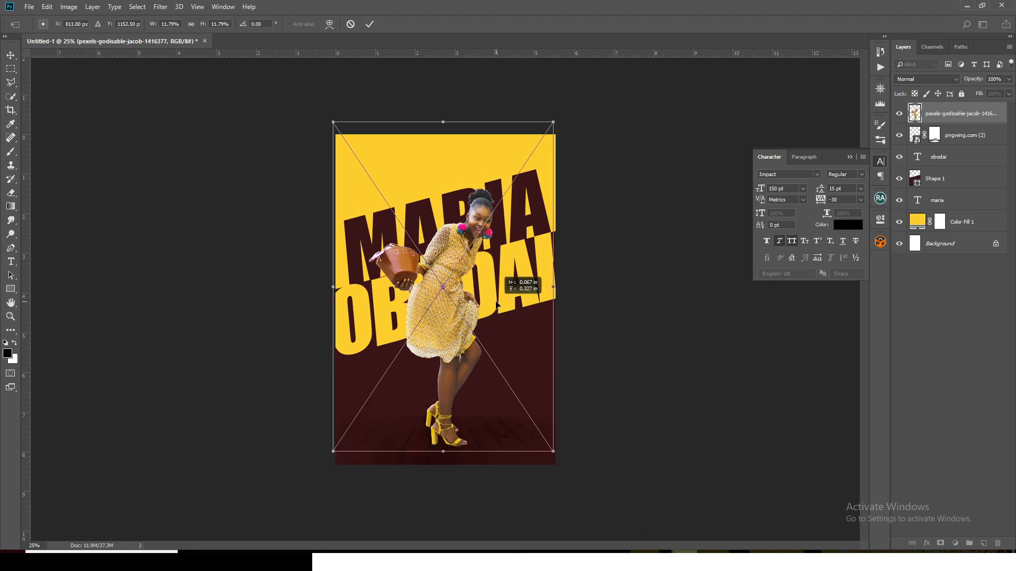
left_click_drag(558, 123, 567, 109)
left_click_drag(542, 243, 537, 245)
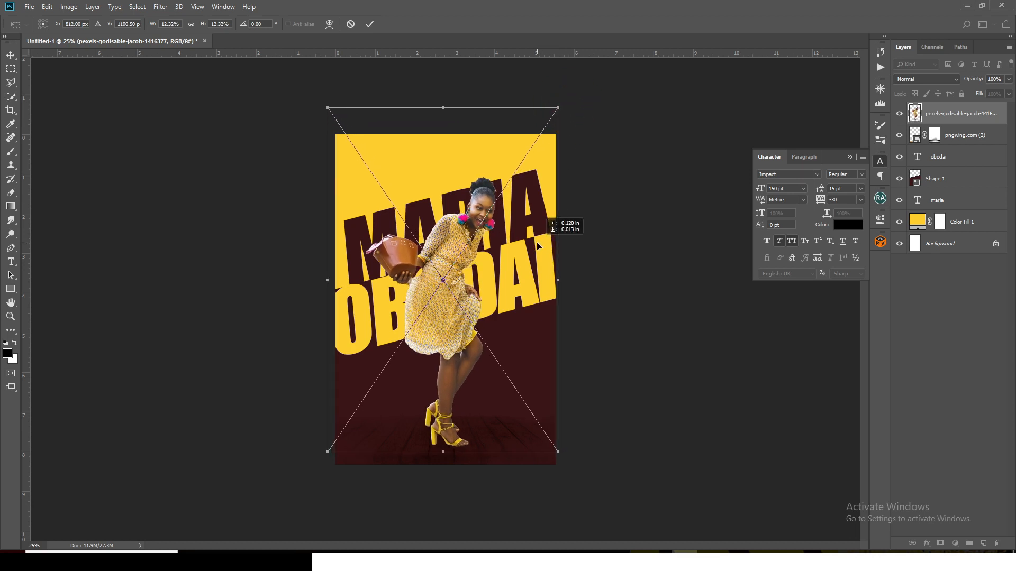
key("Down")
key("Down")
key("Return")
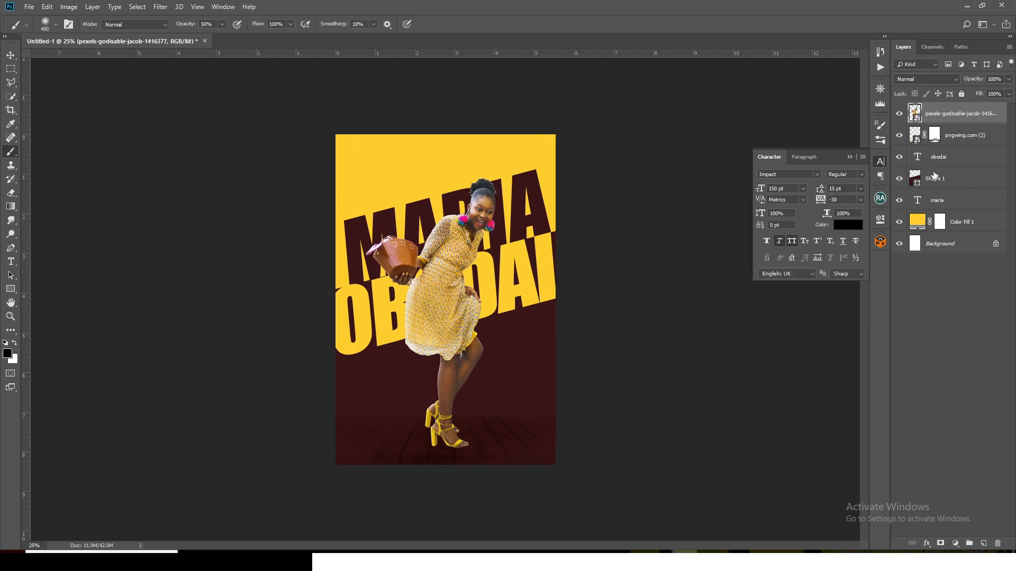
Duplicate the first-name text layer, put the copy beneath the original and replace its text with HBD
left_click(933, 204)
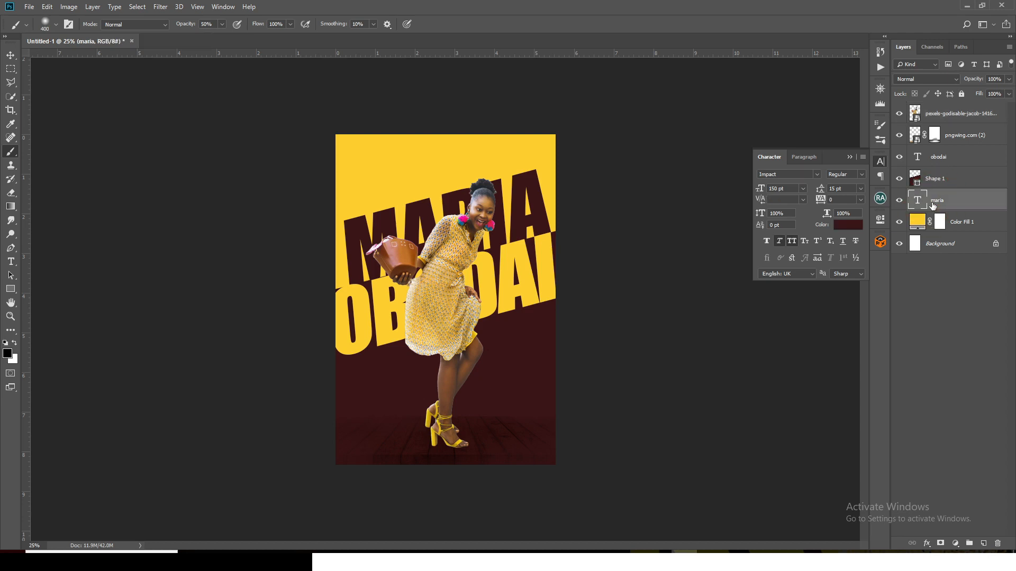
key("ctrl+j")
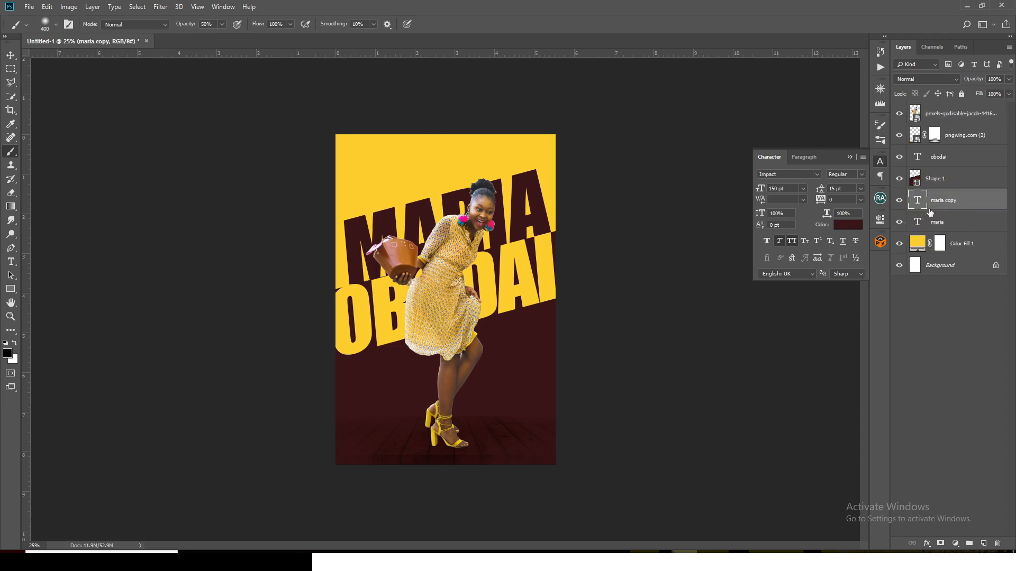
left_click_drag(931, 207, 920, 229)
double_click(918, 223)
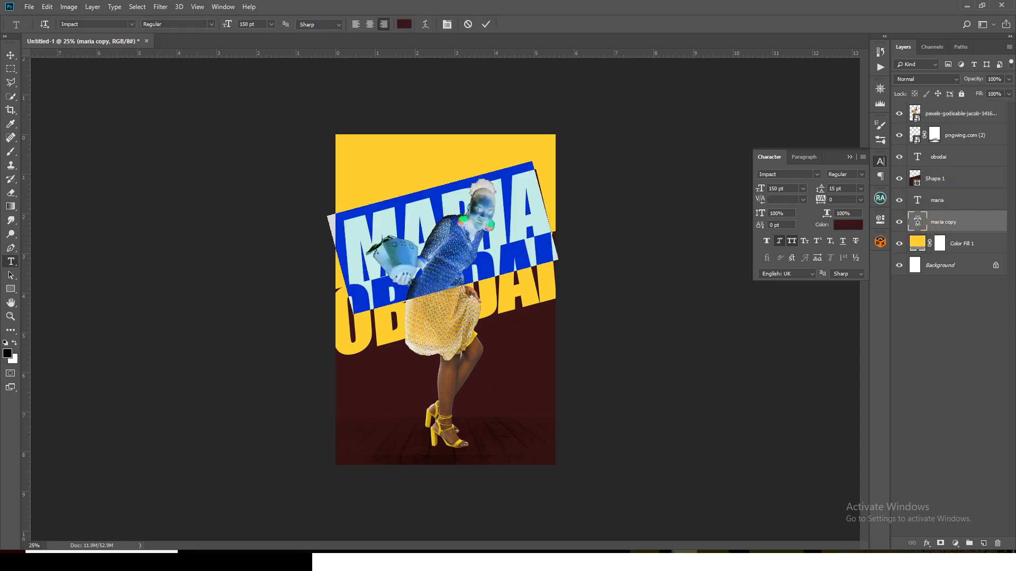
type("mod")
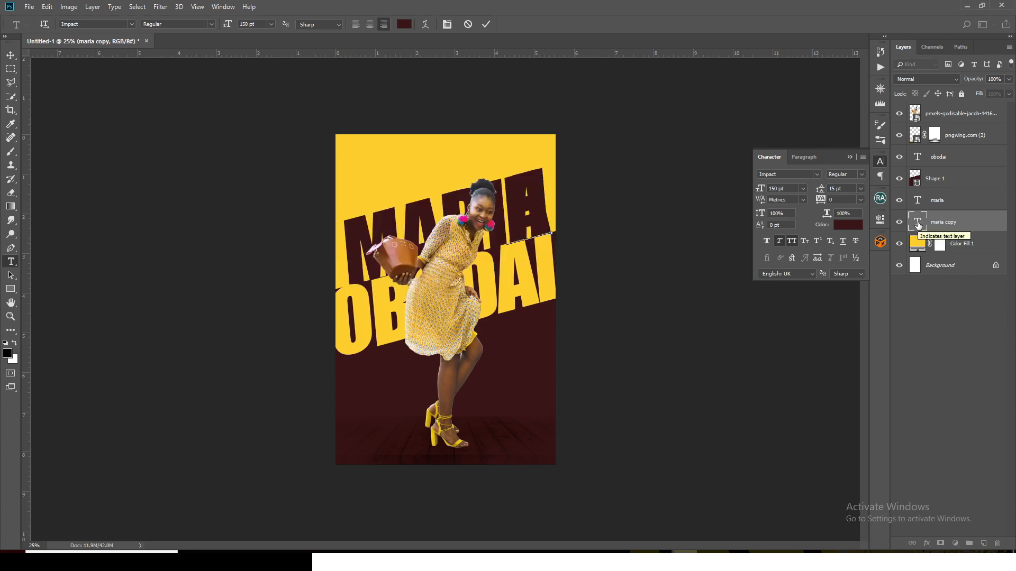
left_click(916, 221)
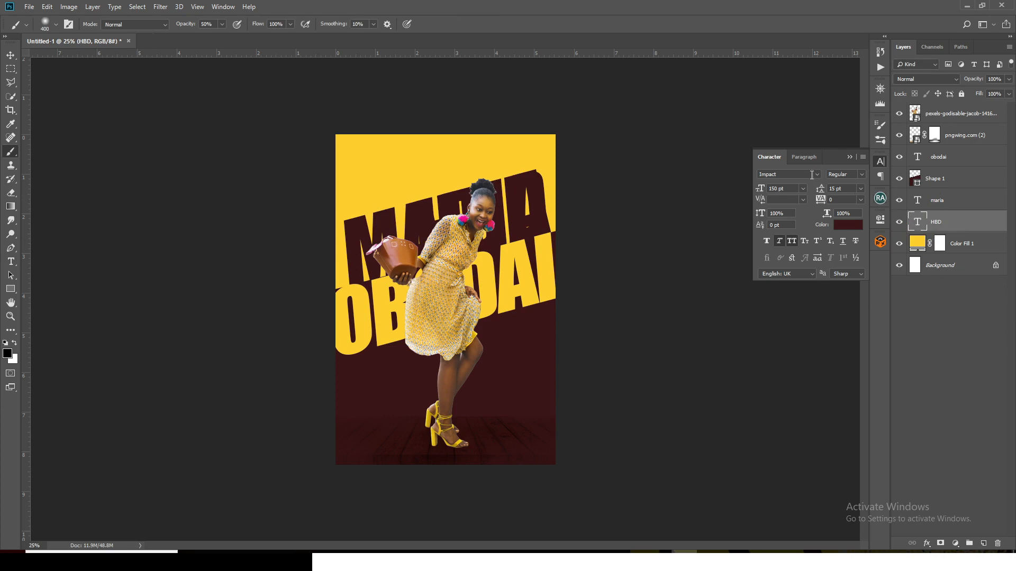
Set the HBD text's font size to 51 pt and move it just above the first name, beside the woman's head
left_click_drag(796, 189, 746, 186)
type("51")
key("Return")
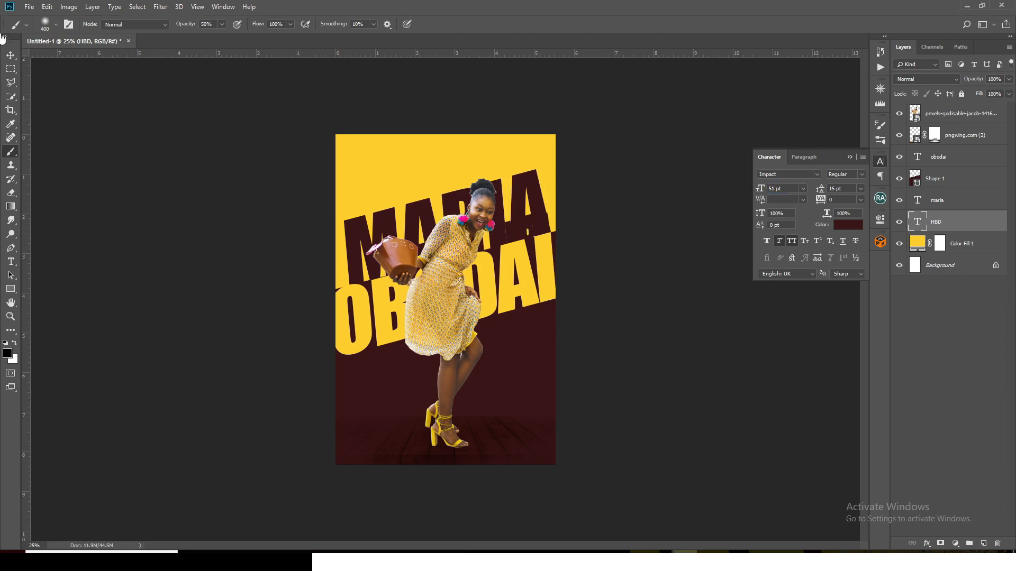
left_click(10, 54)
left_click_drag(450, 222, 334, 187)
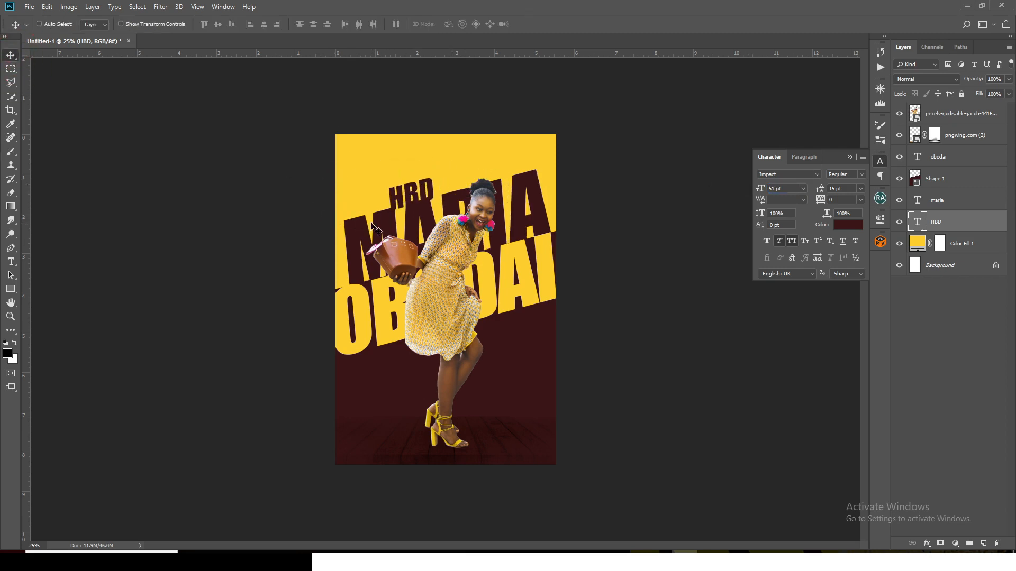
left_click_drag(373, 222, 379, 217)
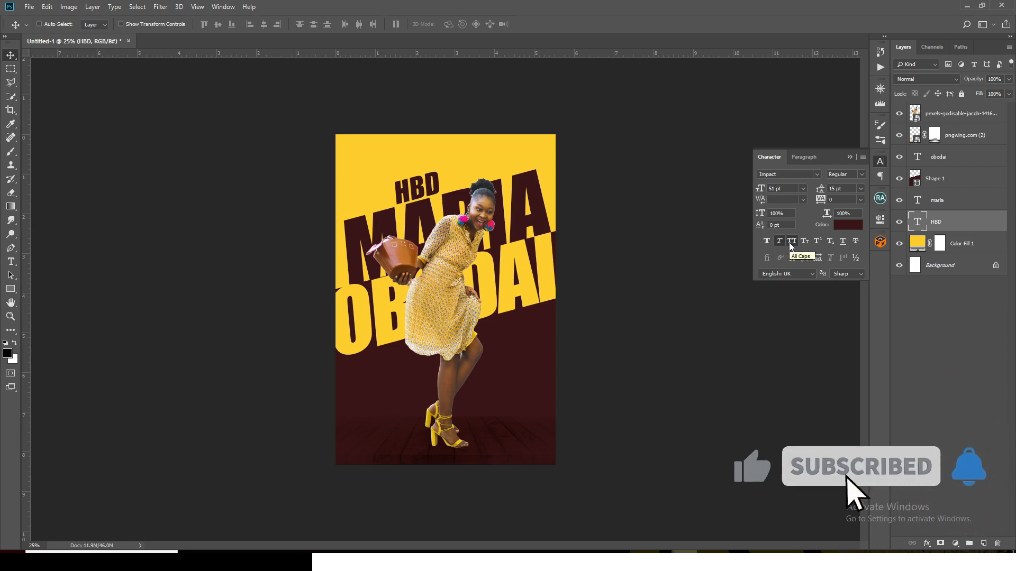
Group the layers from the wooden table down to Color Fill 1 and name the group BG
left_click(932, 115)
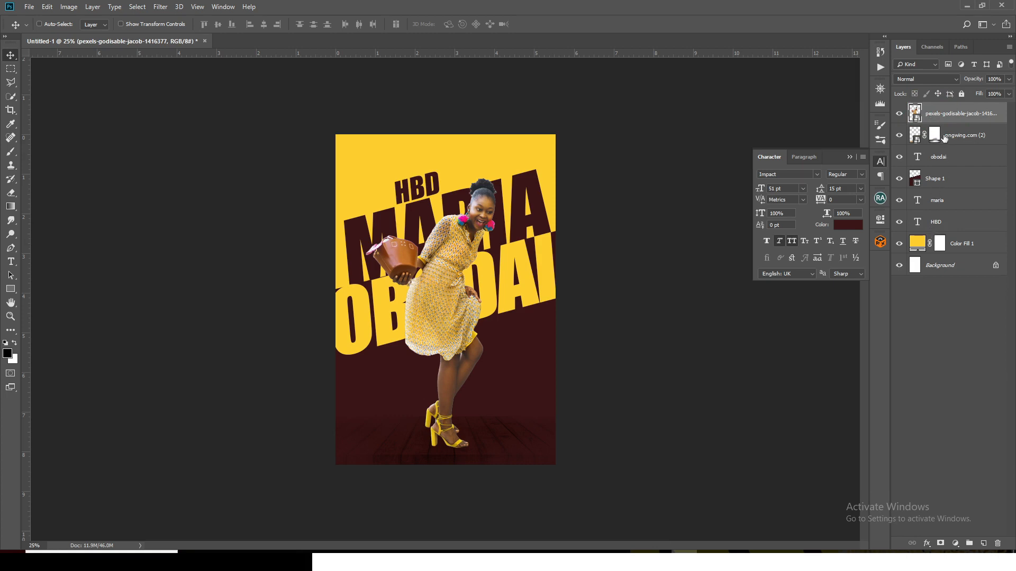
left_click(943, 136)
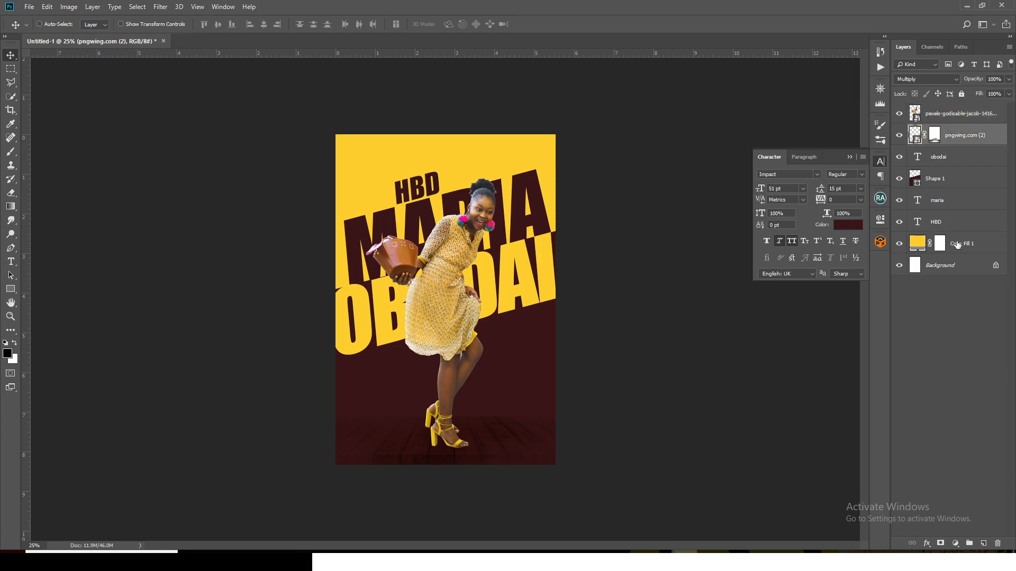
left_click(958, 244, "shift")
key("ctrl+g")
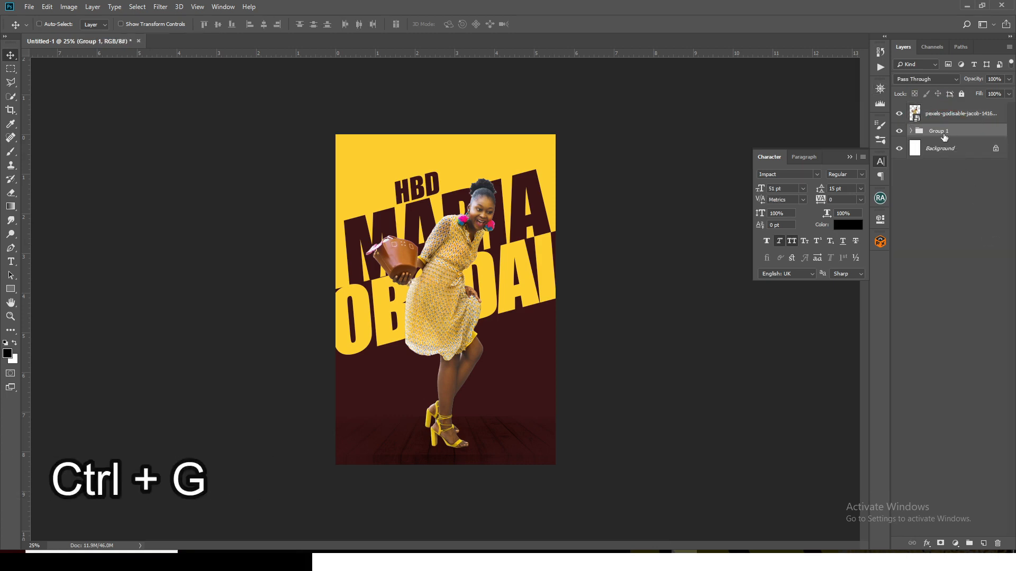
double_click(940, 131)
type("BG")
key("Return")
Put the woman's photo layer in its own group and name the group IMAGE
left_click(945, 115)
key("ctrl+g")
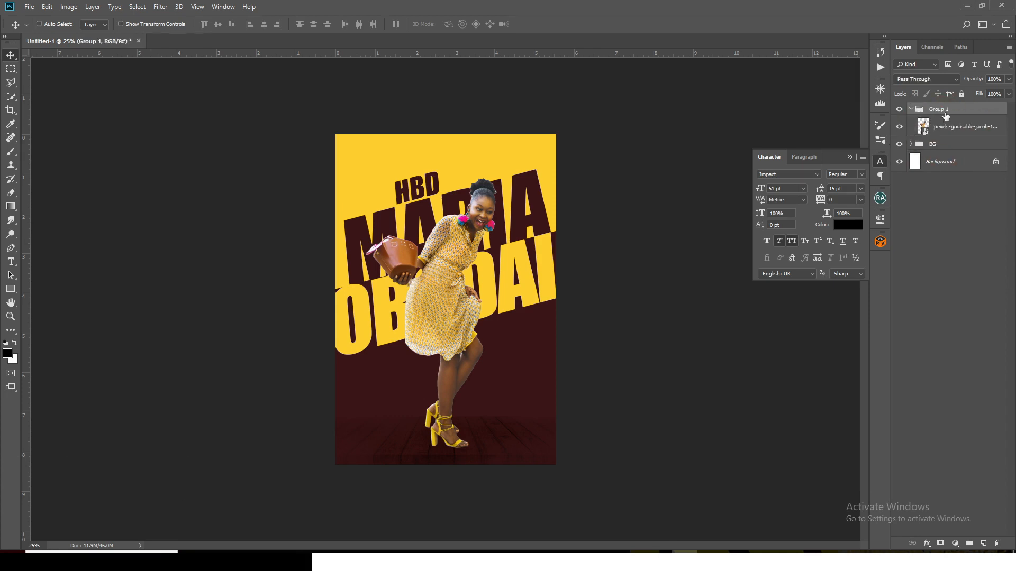
double_click(940, 109)
type("IMAGE")
key("Return")
Place the pngwing.com (29) emoji above the wooden table layer, scaled to about 41% and rotated about 43°, over the poster's upper-left corner
left_click(911, 144)
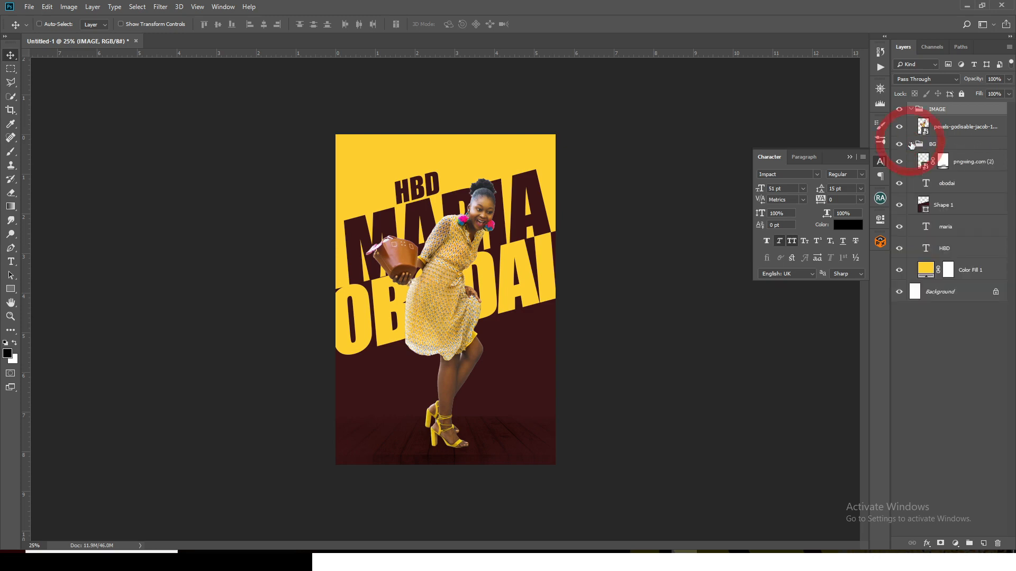
left_click(968, 161)
left_click(502, 561)
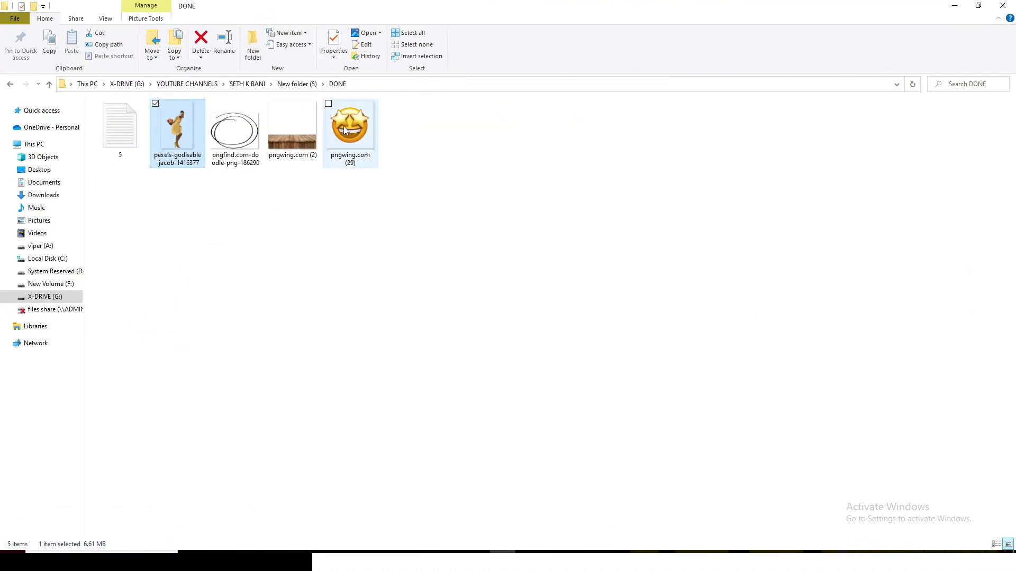
left_click_drag(345, 131, 410, 309)
left_click_drag(561, 140, 435, 144)
left_click_drag(394, 172, 400, 186)
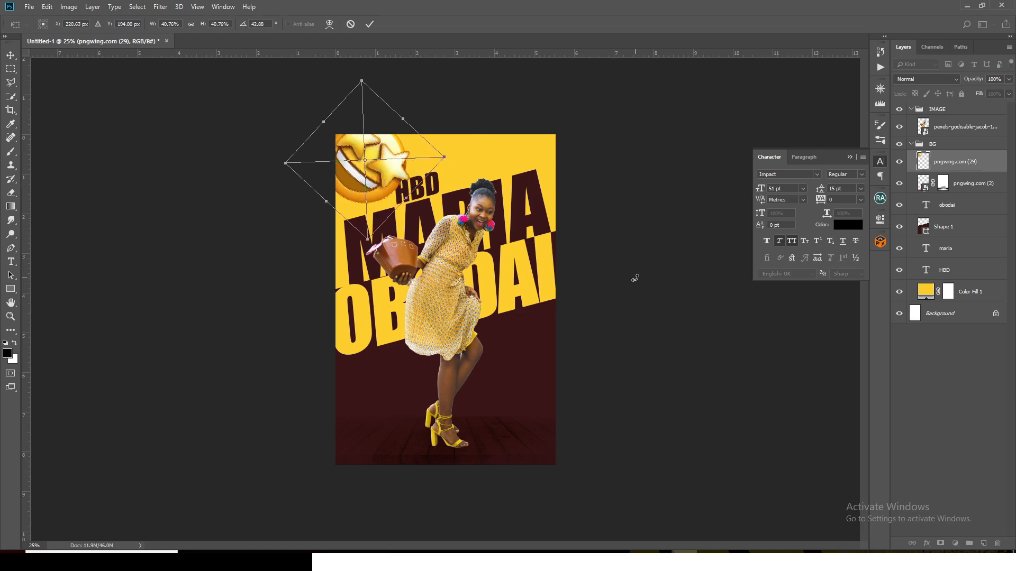
key("Return")
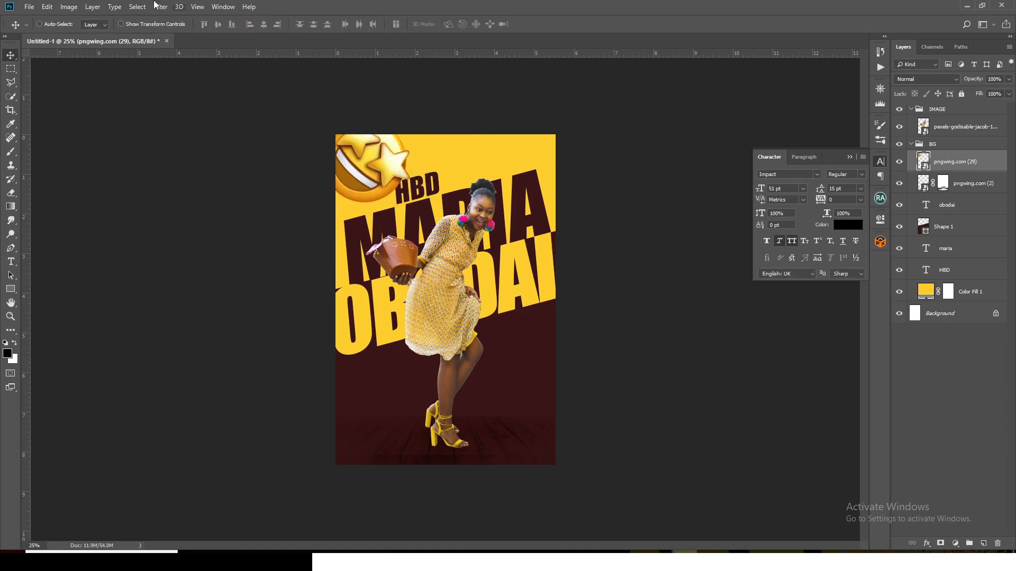
Apply a Motion Blur to the emoji with an angle of -28° and a distance of 113 pixels
left_click(159, 7)
mouse_move(178, 130)
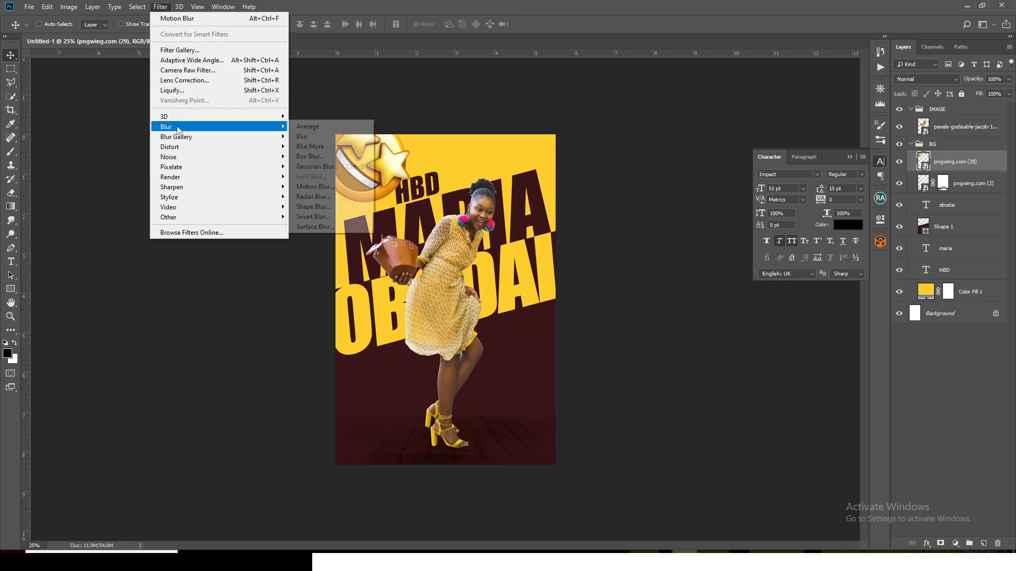
left_click(315, 186)
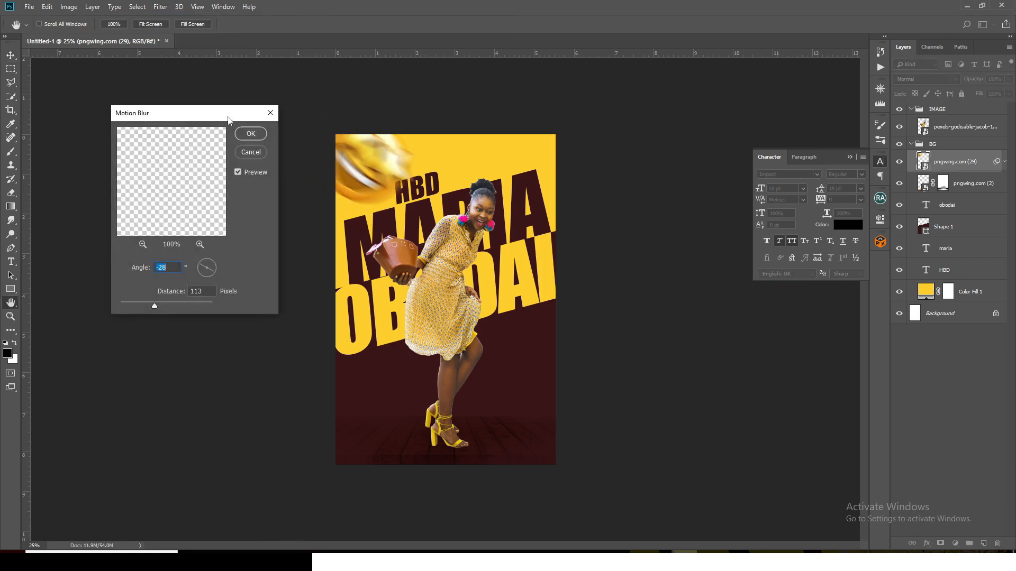
left_click_drag(228, 117, 178, 84)
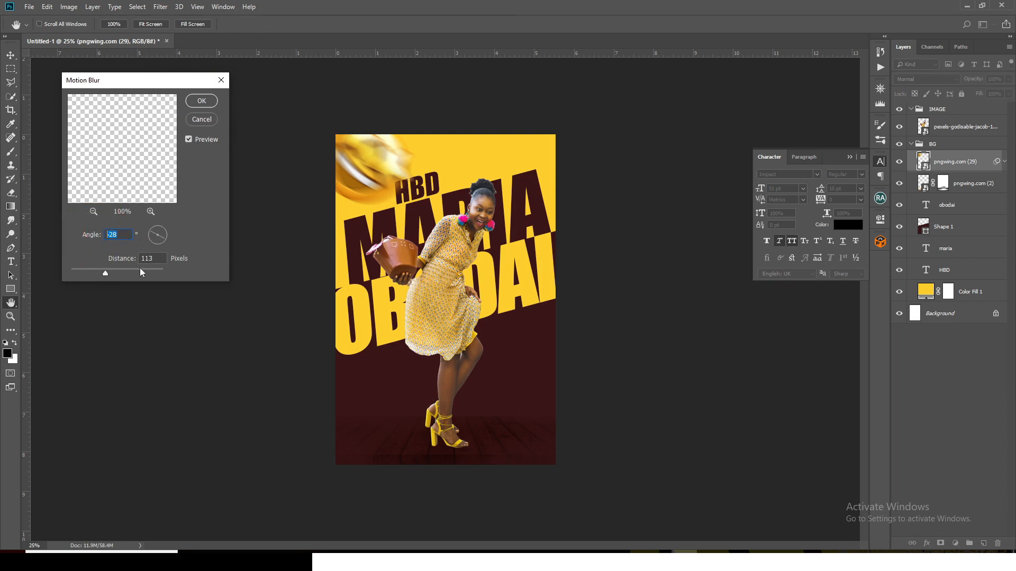
left_click(160, 260)
left_click(200, 101)
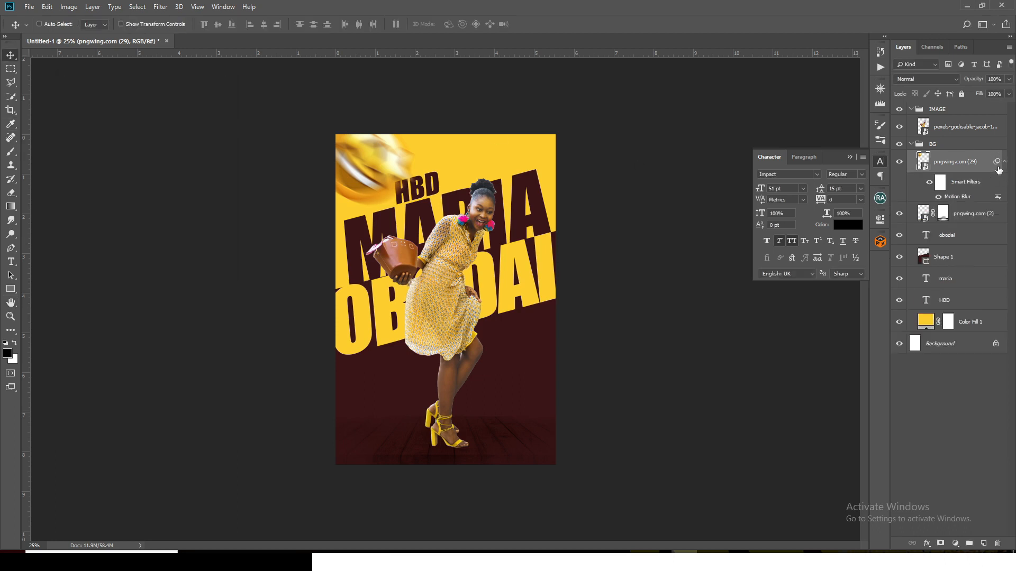
Mask the Motion Blur over the middle of the emoji by painting black on its filter mask with a 100% opacity brush
left_click(940, 184)
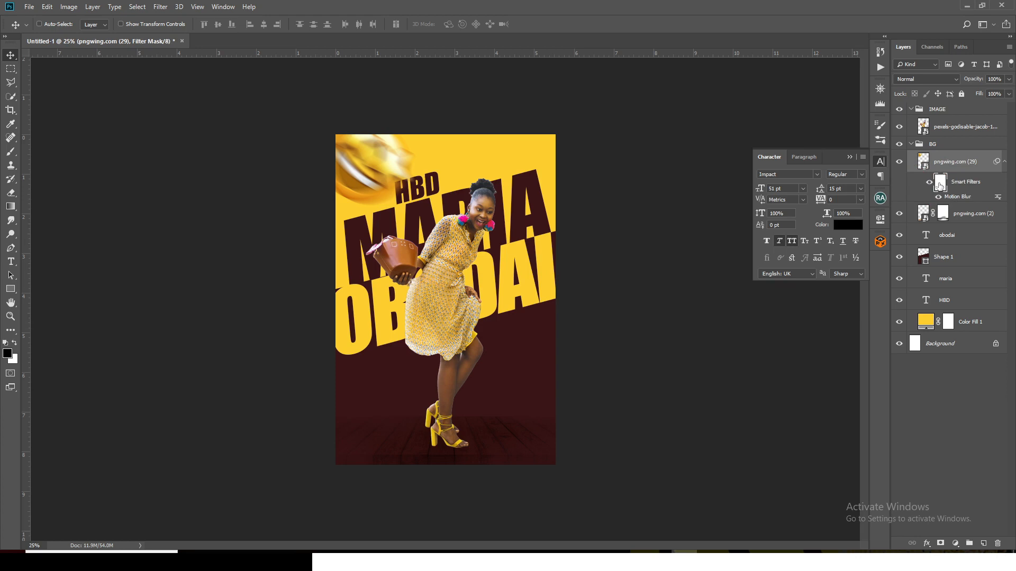
key("b")
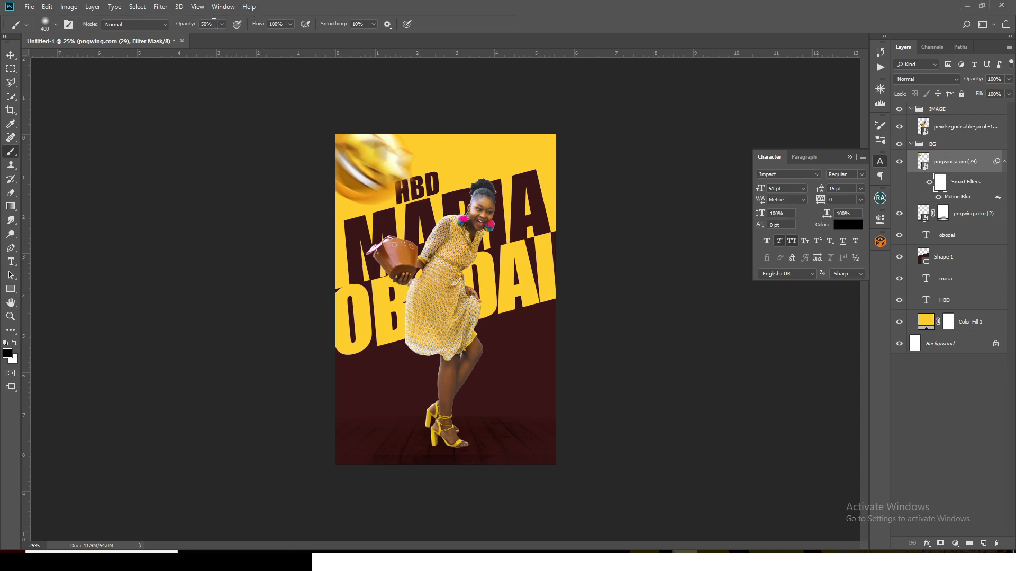
type("100")
mouse_move(367, 158)
left_mouse_down()
mouse_move(368, 192)
mouse_move(361, 177)
mouse_move(382, 163)
mouse_move(399, 175)
mouse_move(371, 168)
left_mouse_up()
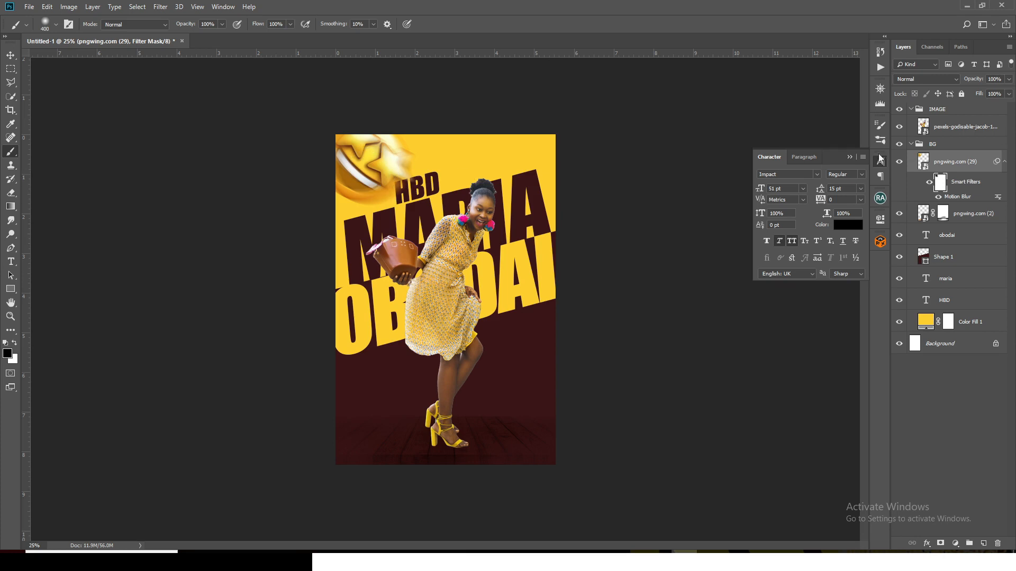
Collapse the BG and IMAGE groups, leaving the IMAGE group selected
left_click(911, 145)
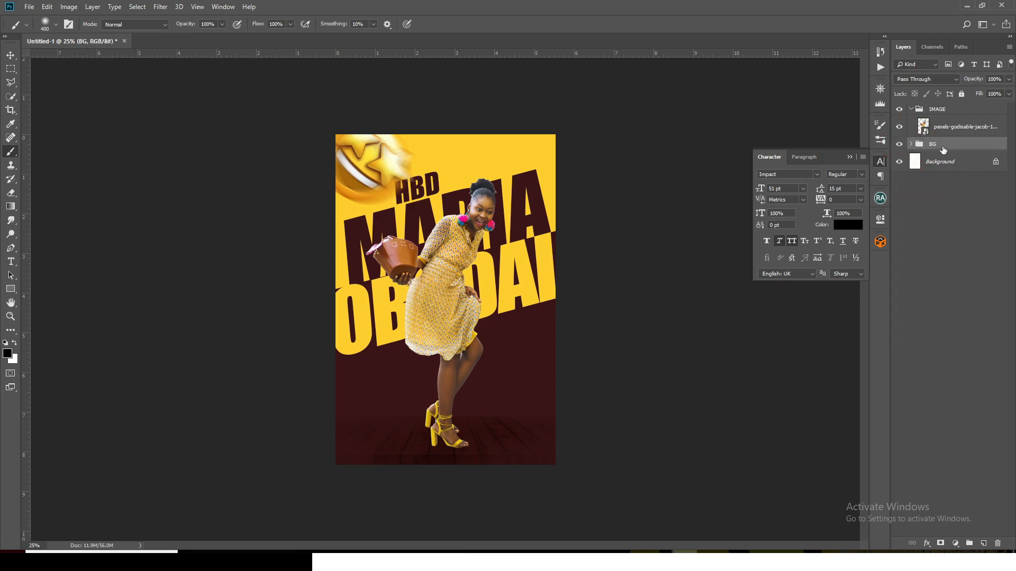
left_click(918, 112)
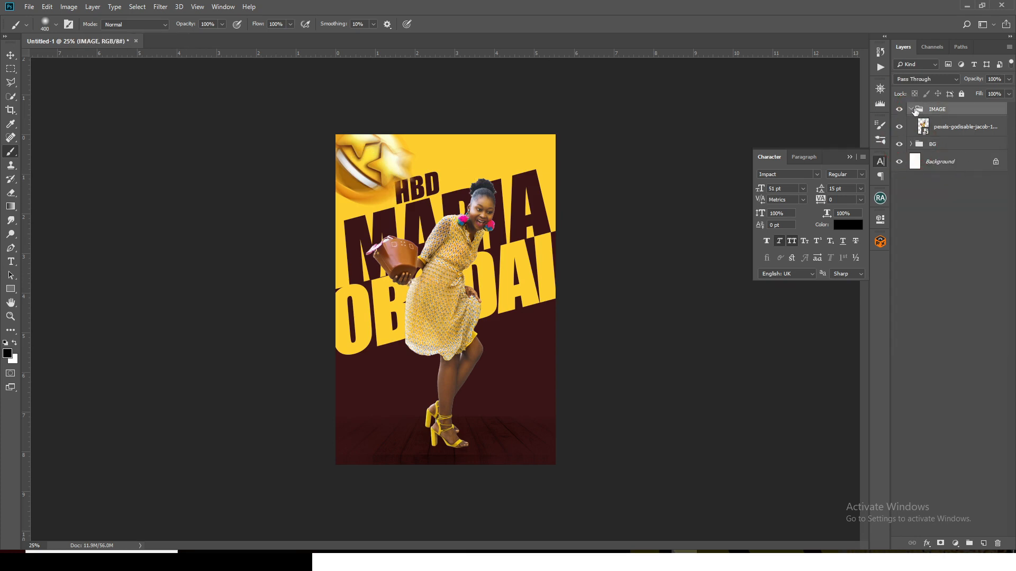
left_click(911, 109)
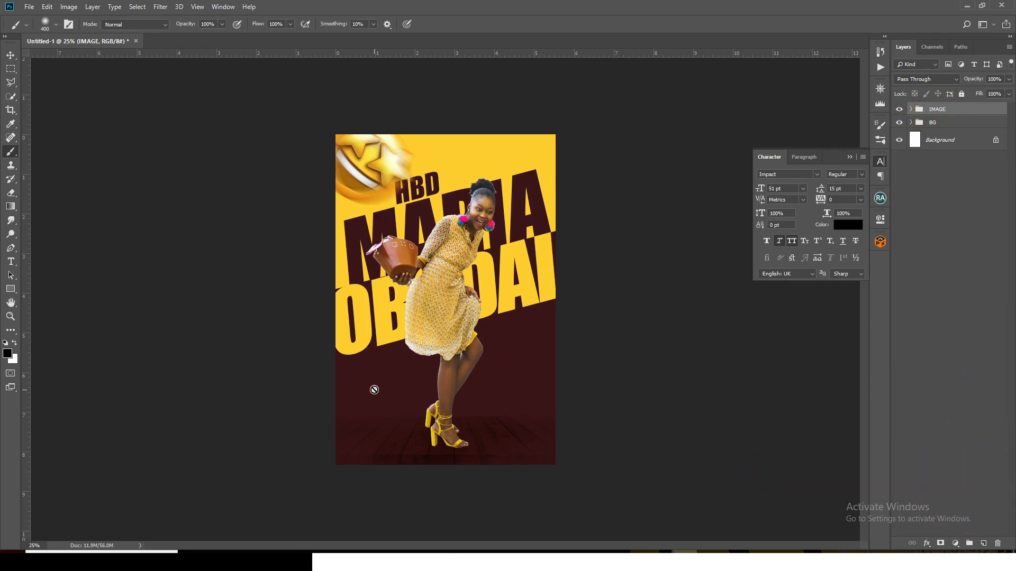
Start a new text beside the woman's legs and copy the birthday date from the Notepad file
key("t")
left_click(505, 381)
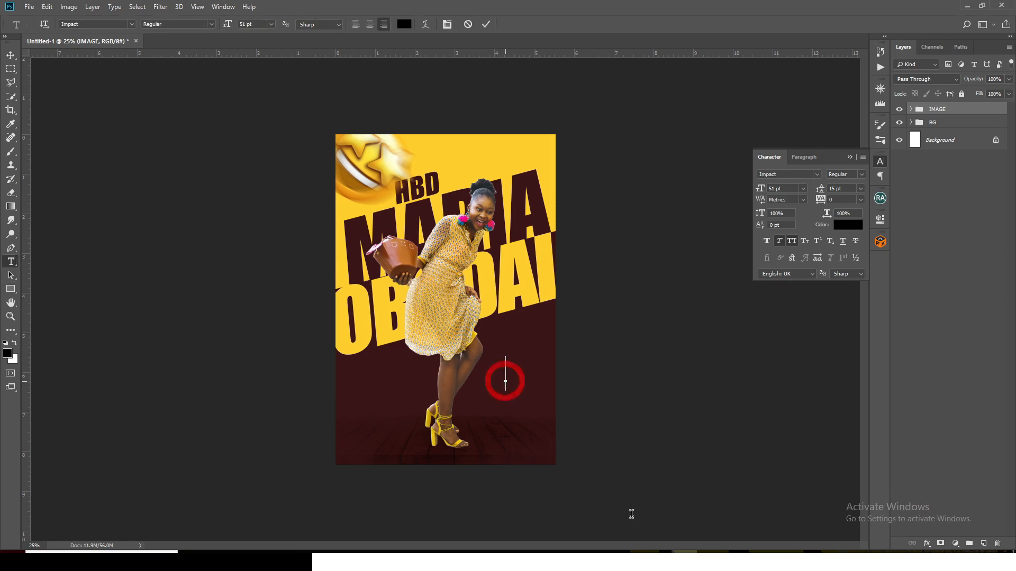
left_click(607, 560)
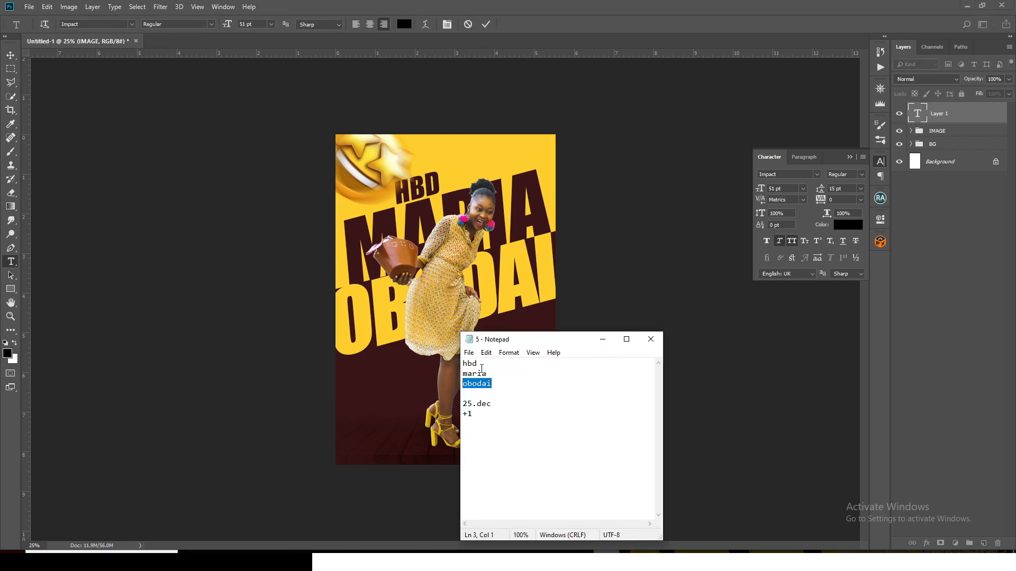
left_click_drag(496, 406, 462, 406)
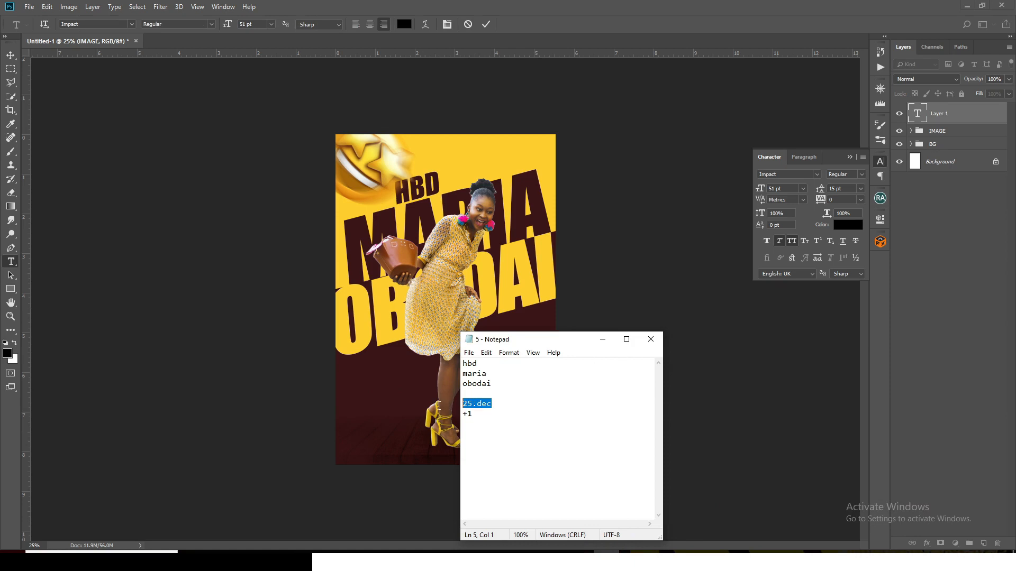
left_click(643, 4)
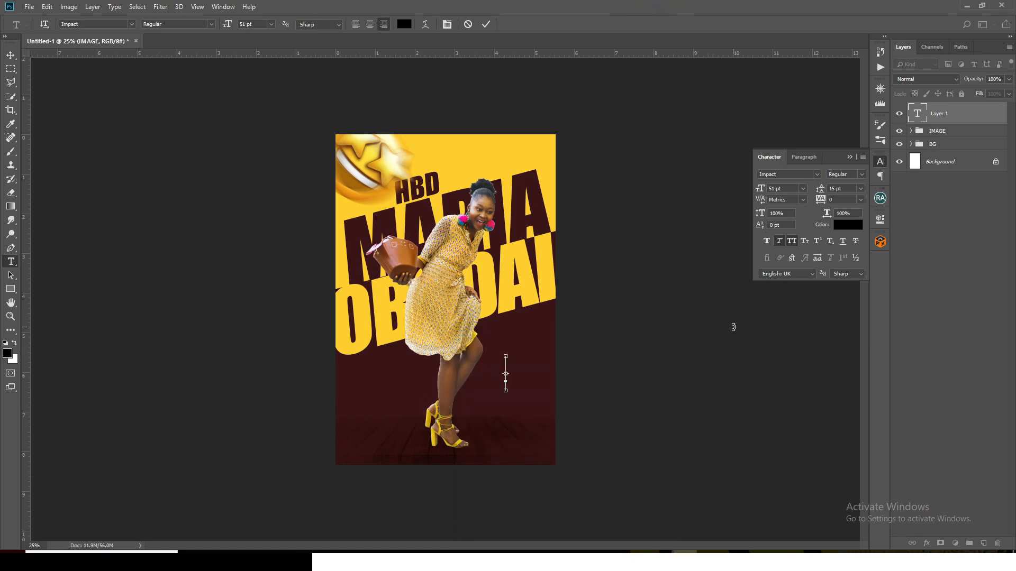
Show the guides and fill the new text layer with the copied birthday date
left_click(921, 115)
key("ctrl+semicolon")
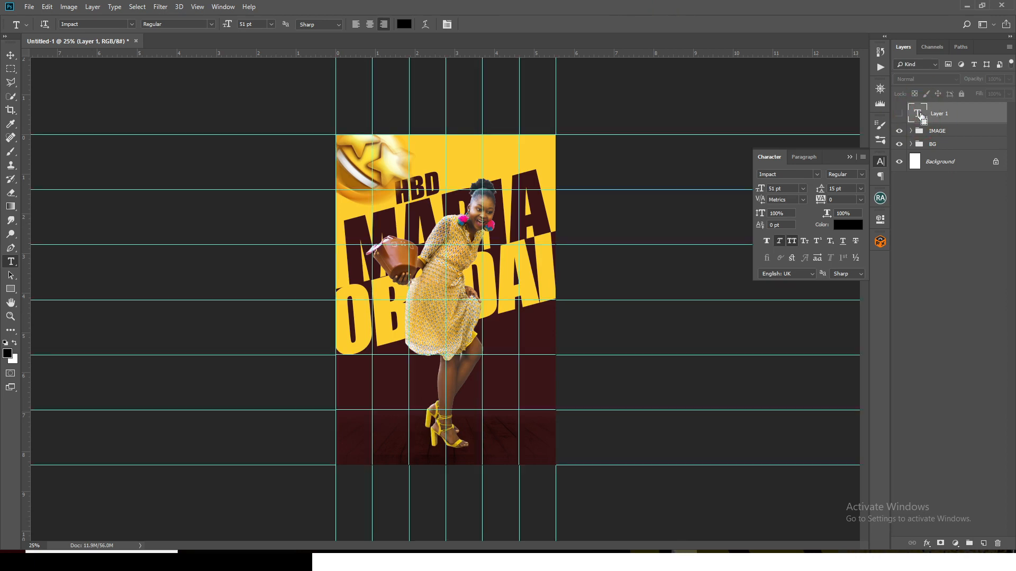
double_click(921, 115)
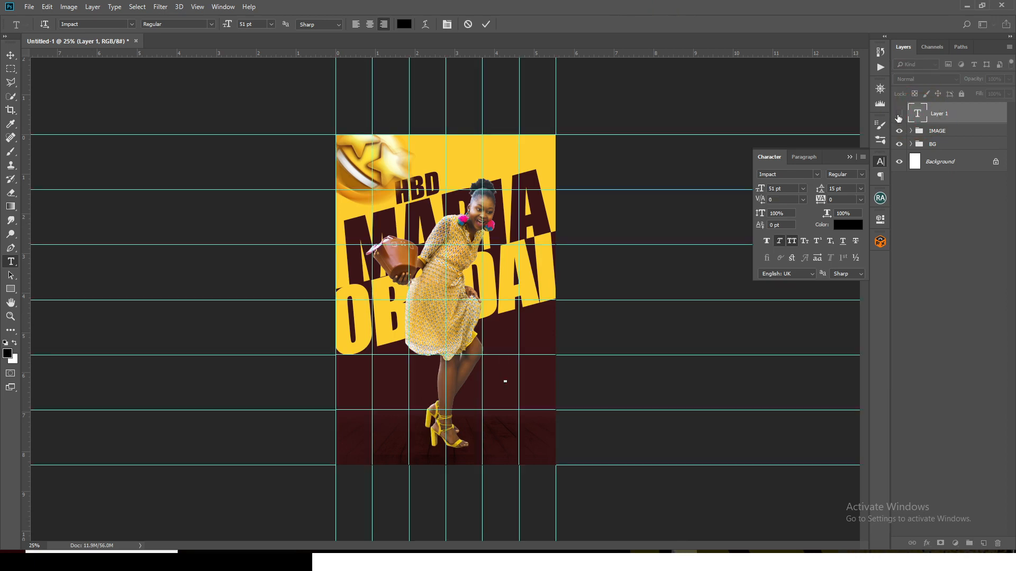
left_click(898, 115)
double_click(919, 117)
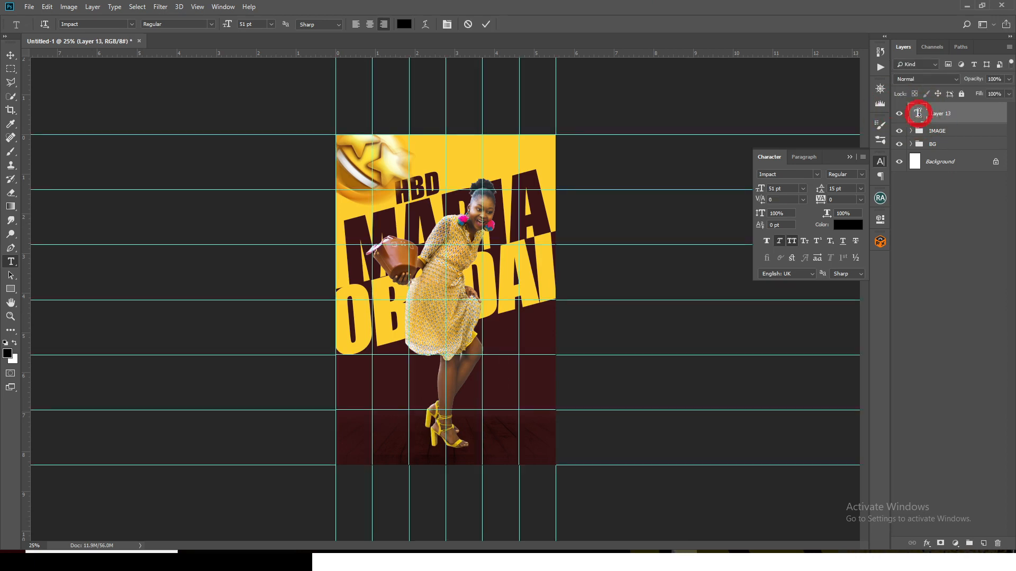
type("25.dec")
key("ctrl+Return")
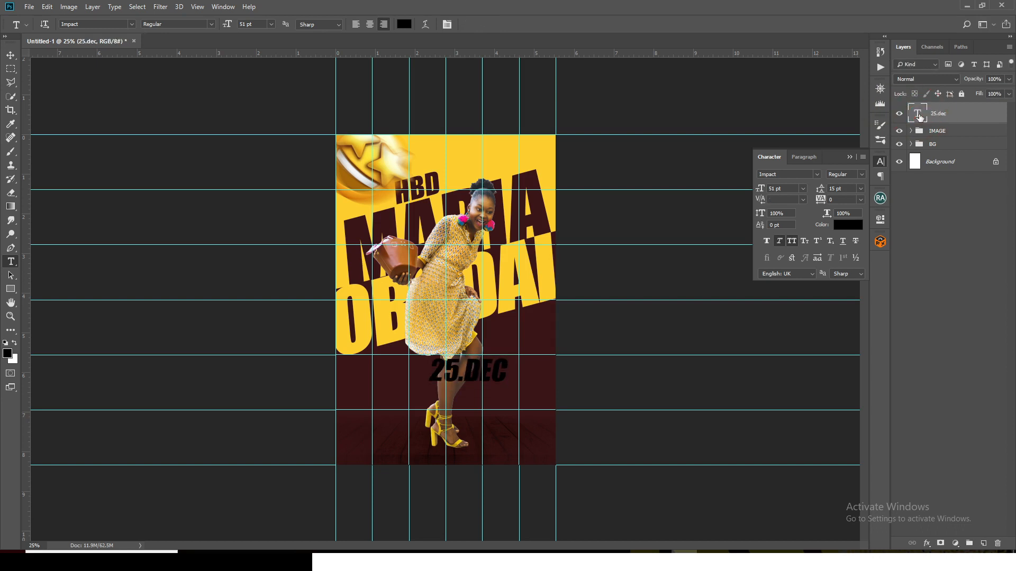
Set the date text's font to Montserrat and its size to 15 pt
left_click(816, 175)
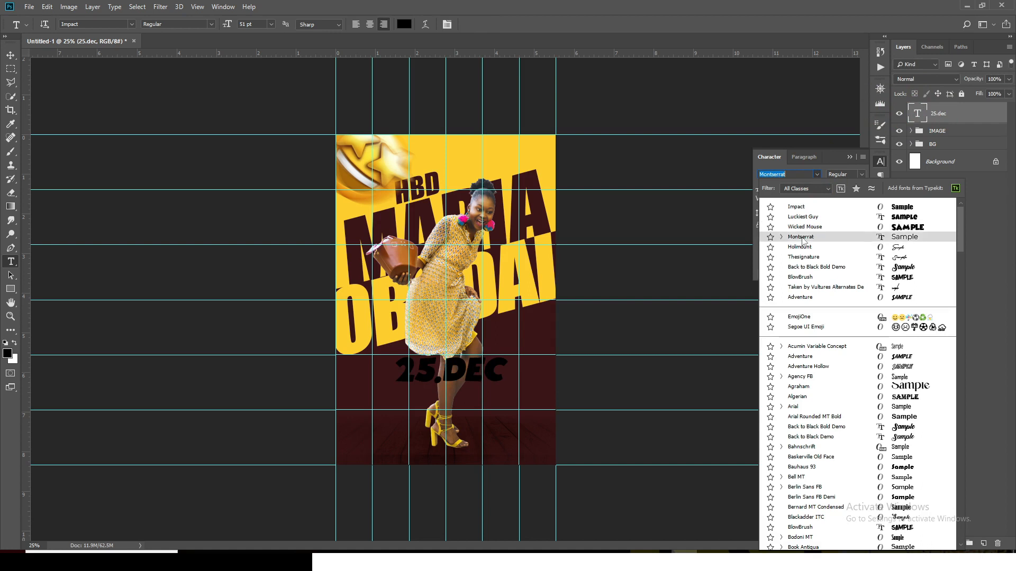
left_click(801, 237)
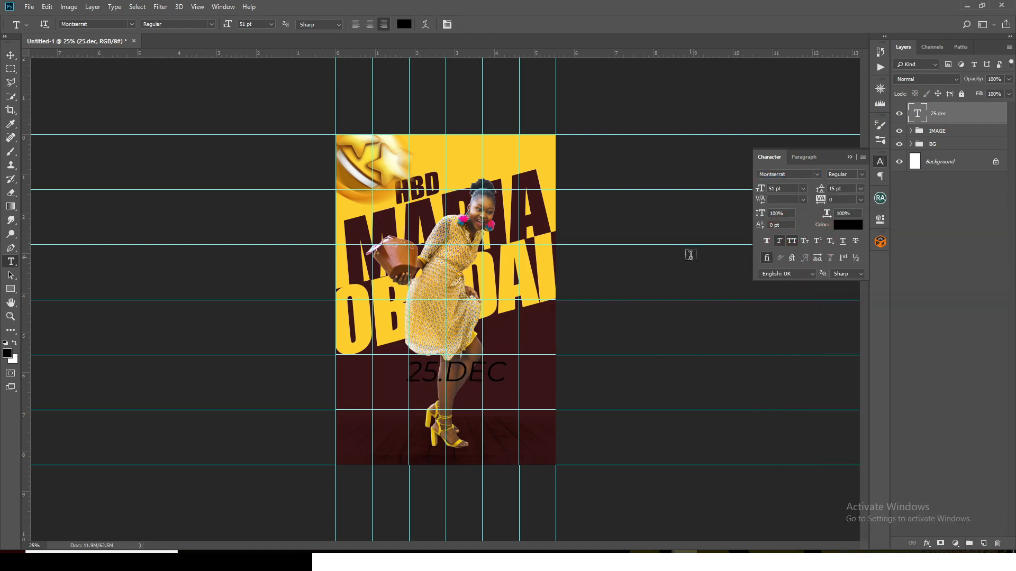
key("ctrl+t")
left_click_drag(407, 383, 450, 368)
key("Return")
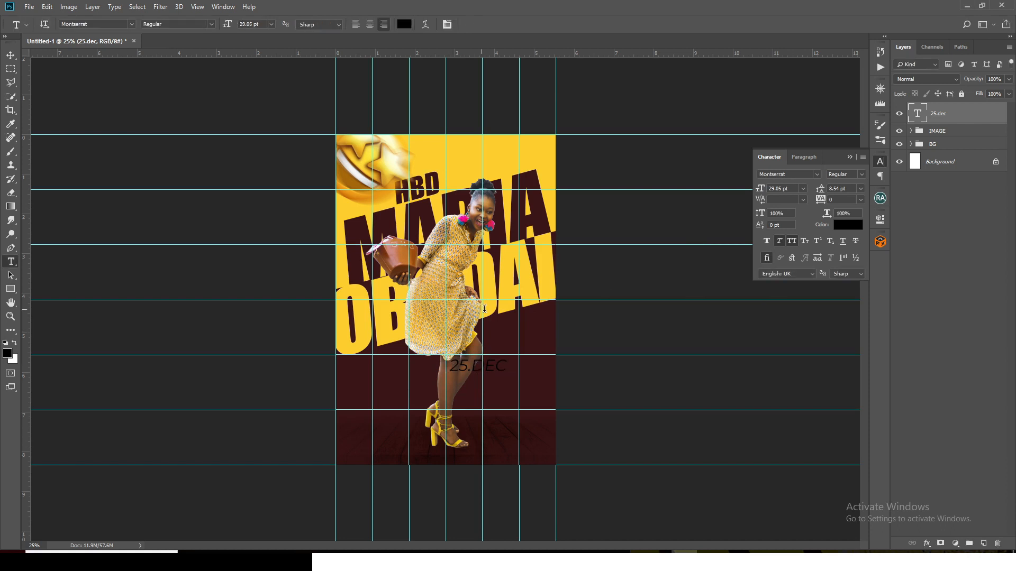
left_click_drag(793, 190, 729, 176)
type("15")
key("Return")
Move the date text beside the woman's lower legs, with its end on the last inner vertical guide, and nudge it slightly upward
left_click(10, 55)
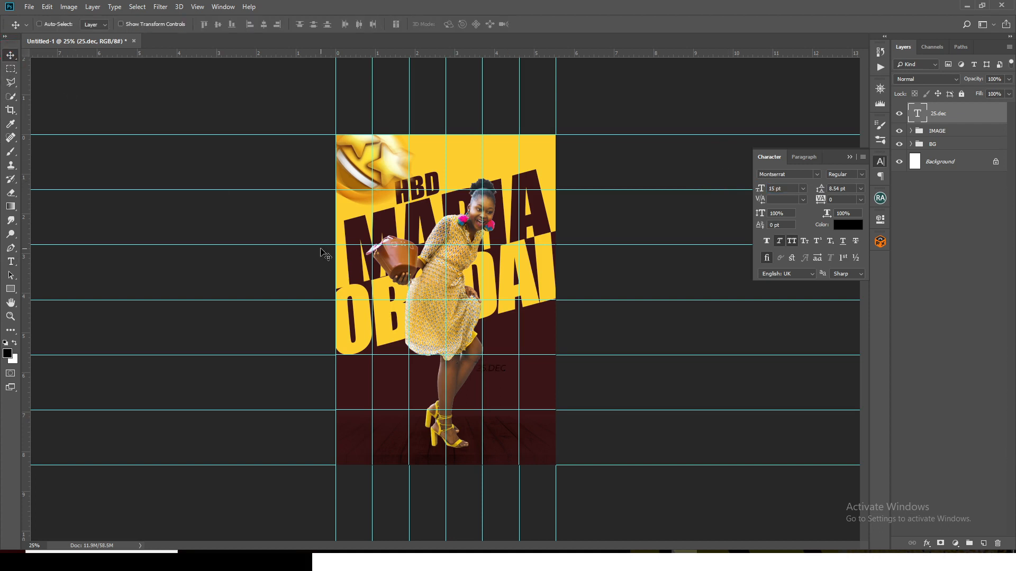
key("ctrl+plus")
left_click_drag(527, 396, 541, 403)
left_click(813, 156)
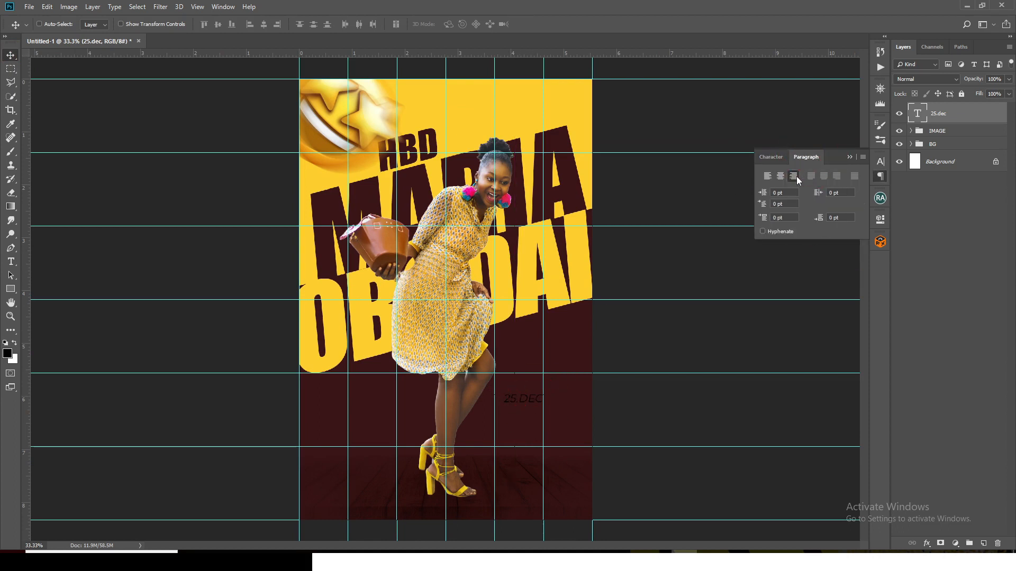
left_click(771, 158)
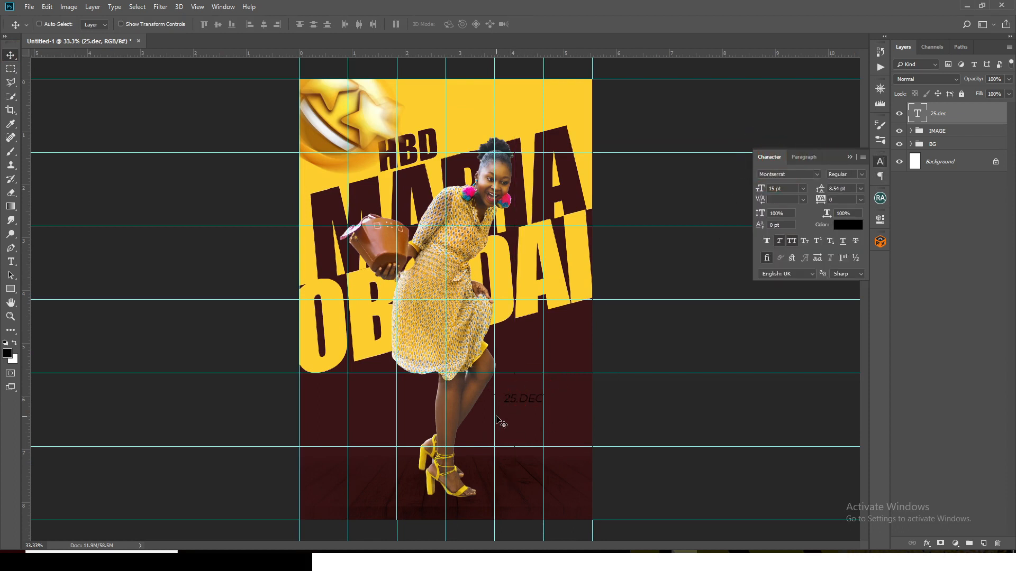
key("shift+Up")
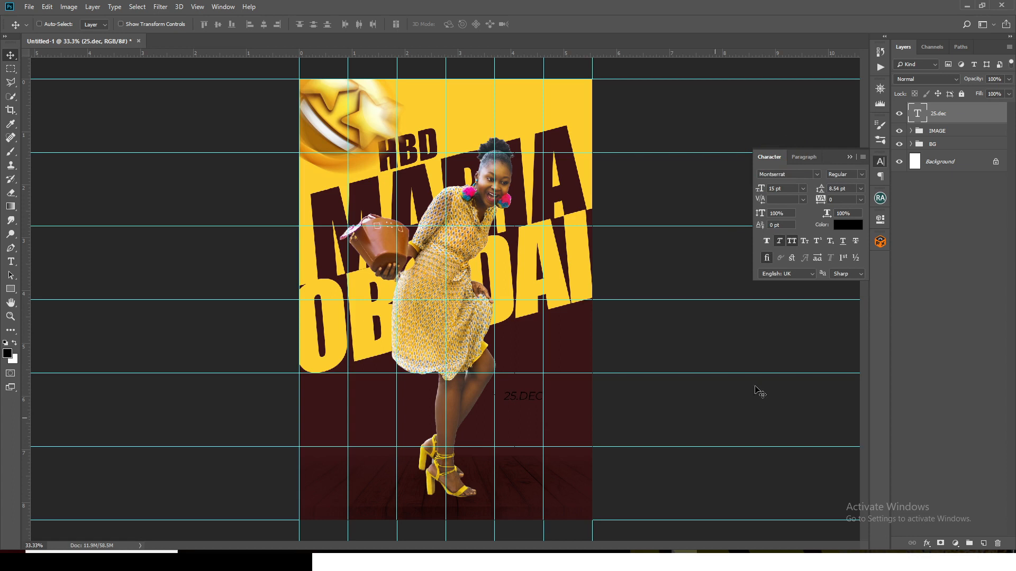
Set the date text's color to white
left_click(843, 227)
left_click_drag(752, 244, 685, 208)
left_click(960, 227)
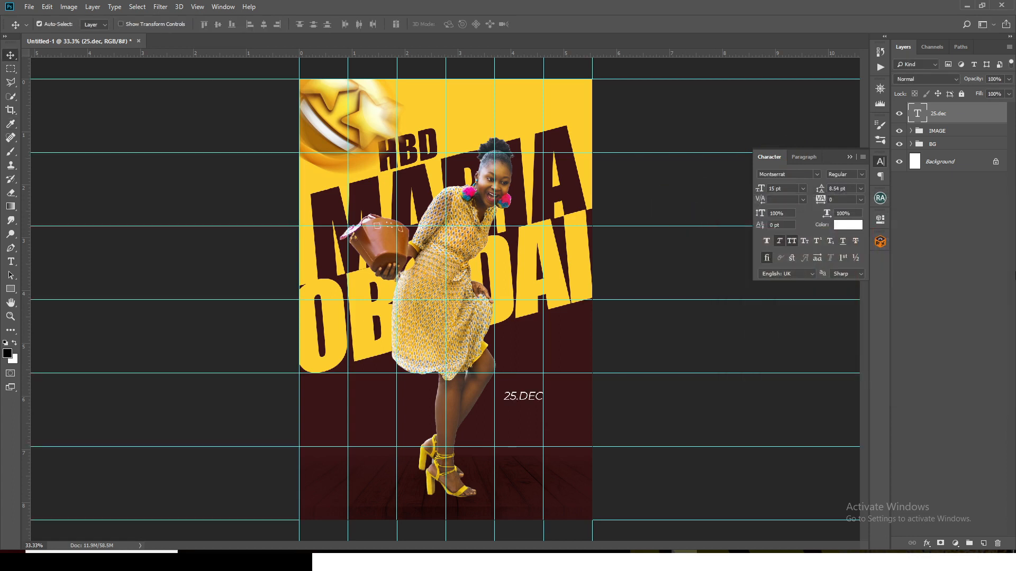
Duplicate the date text just beneath the original and replace the copy's text with the celebrant's full name from the Notepad file
key("ctrl+j")
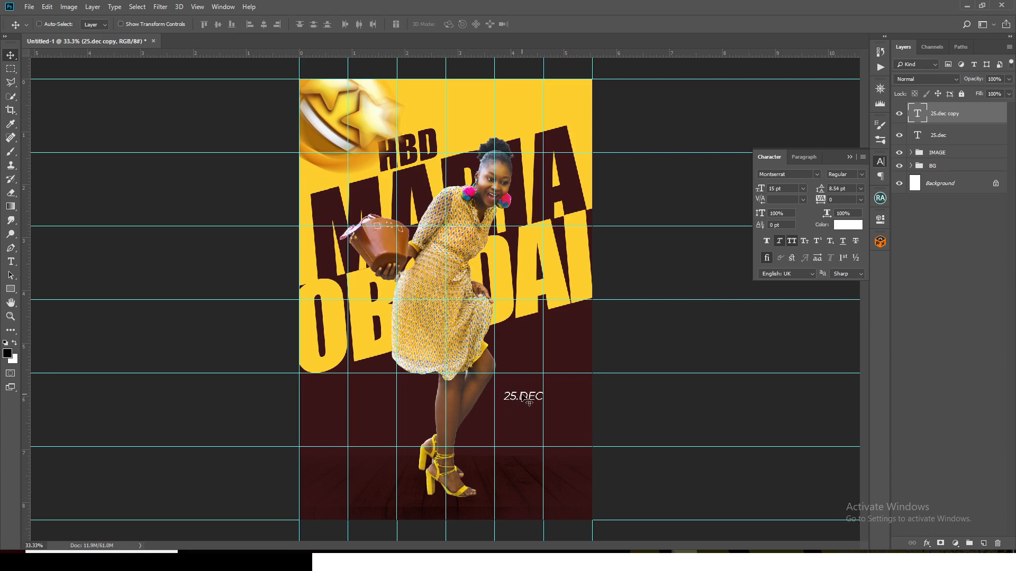
left_click_drag(524, 398, 459, 374)
key("ctrl+c")
left_click(606, 561)
left_click(562, 5)
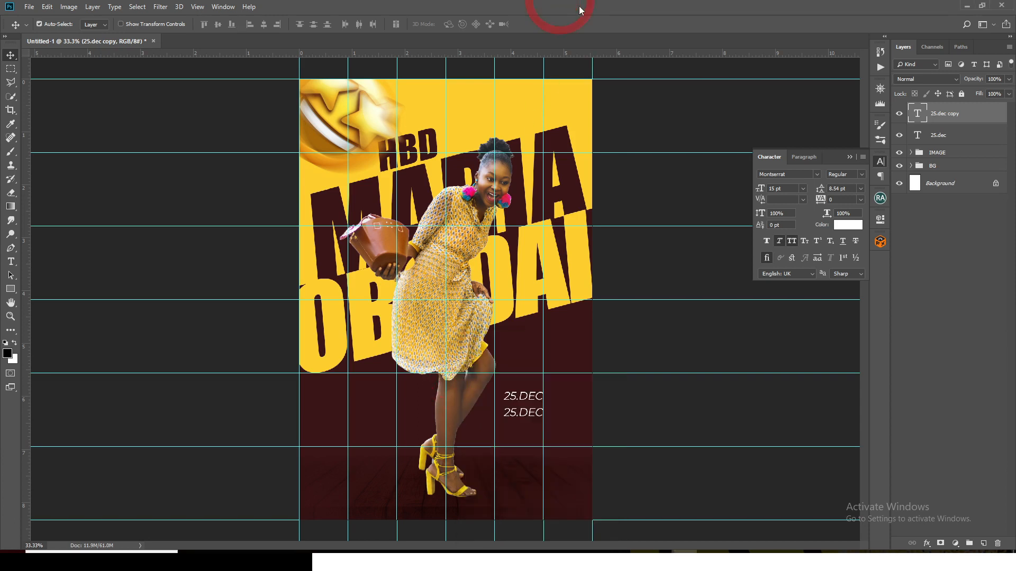
double_click(921, 111)
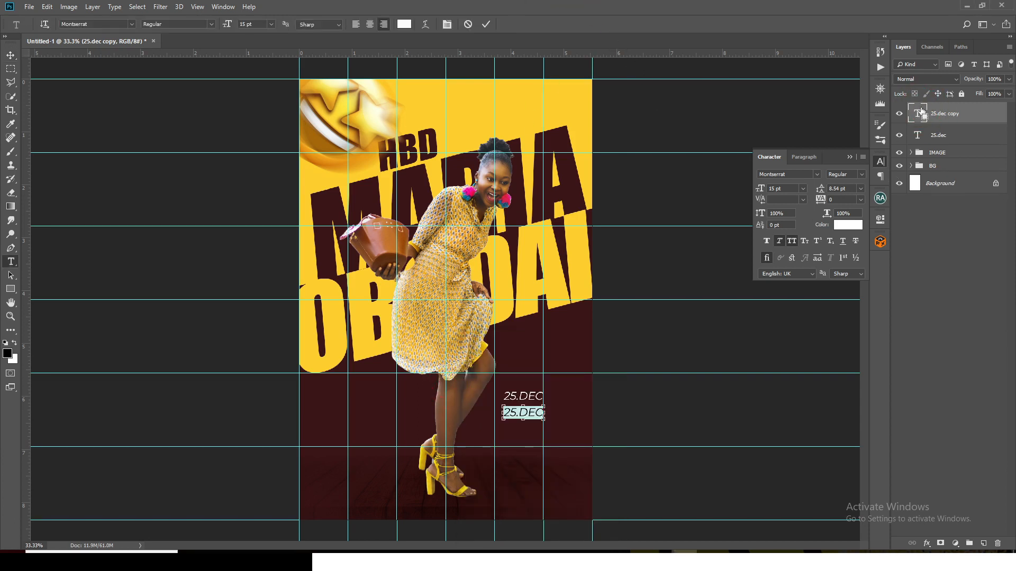
key("ctrl+v")
left_click(923, 109)
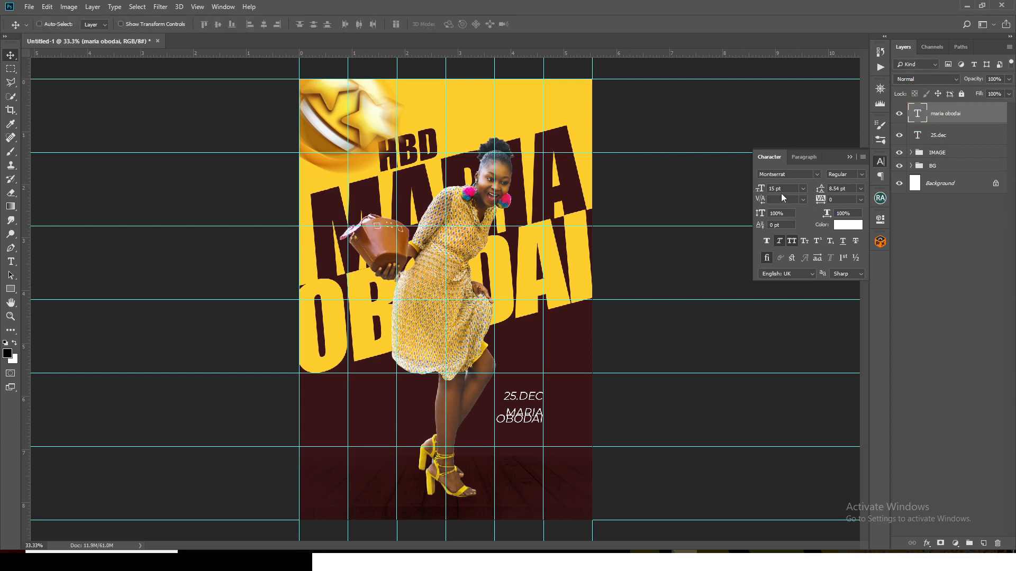
Set the small name text's color to the yellow ffce25 sampled from the poster background
left_click(756, 185)
left_click(793, 241)
left_click(833, 199)
left_click(840, 226)
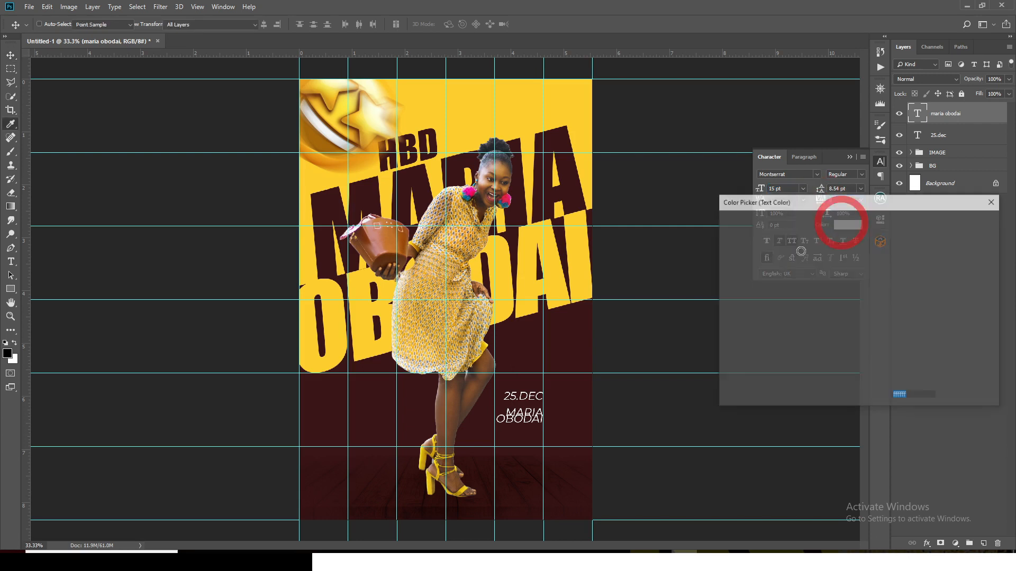
left_click(488, 109)
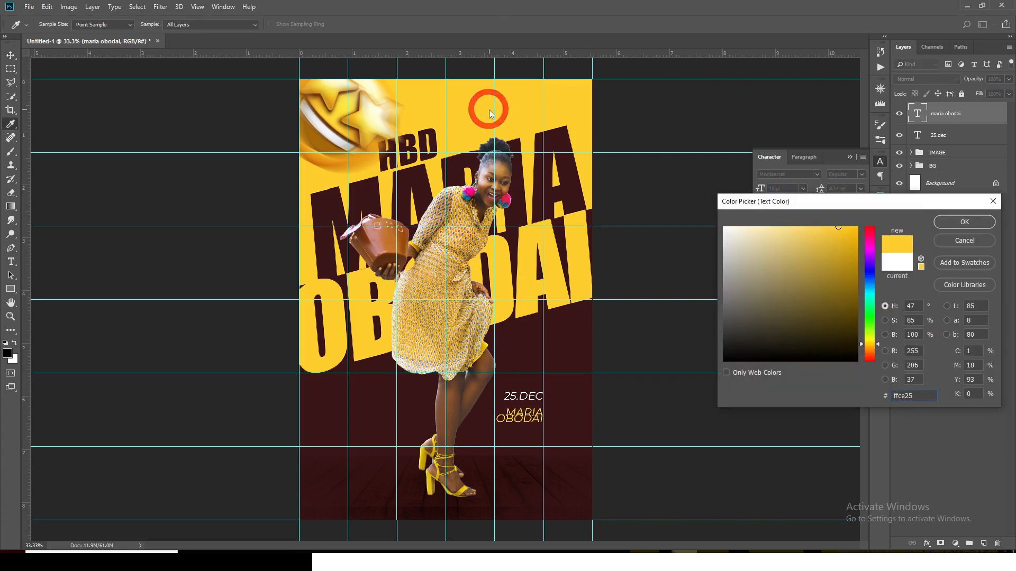
left_click(956, 222)
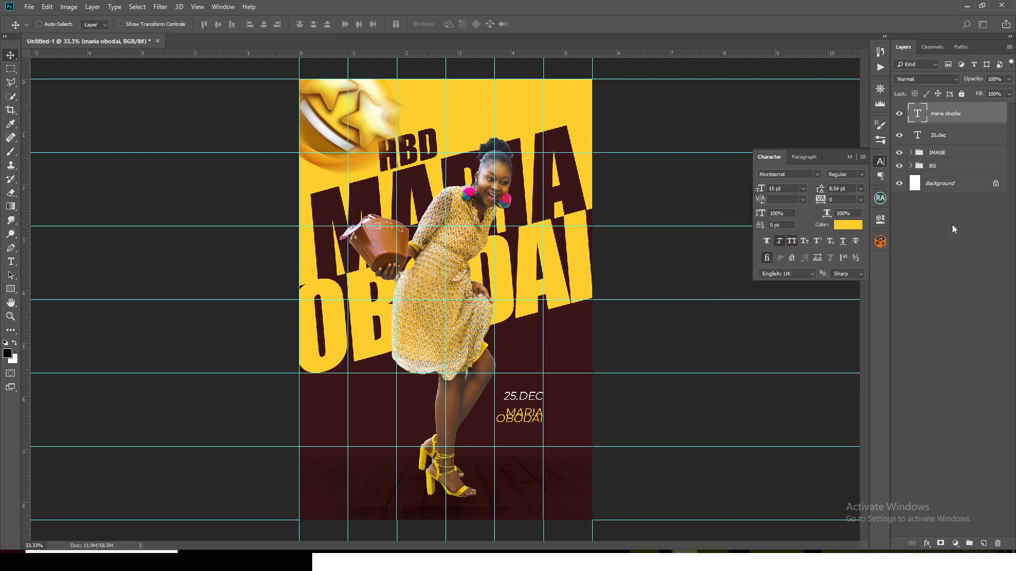
Increase the small name text's leading to 14 pt so its two lines stop overlapping
left_click(848, 189)
type("12")
key("Return")
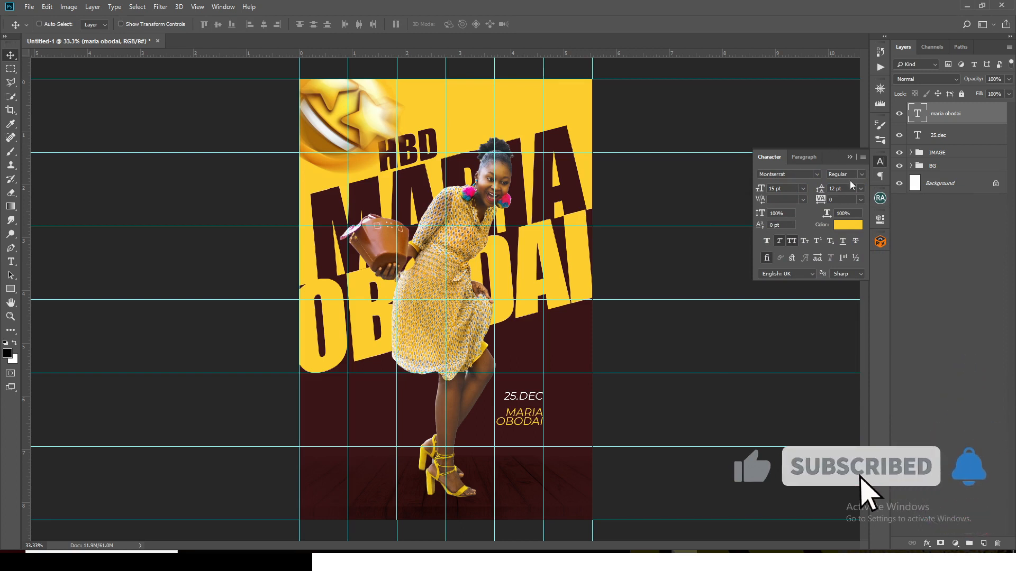
left_click_drag(845, 189, 815, 189)
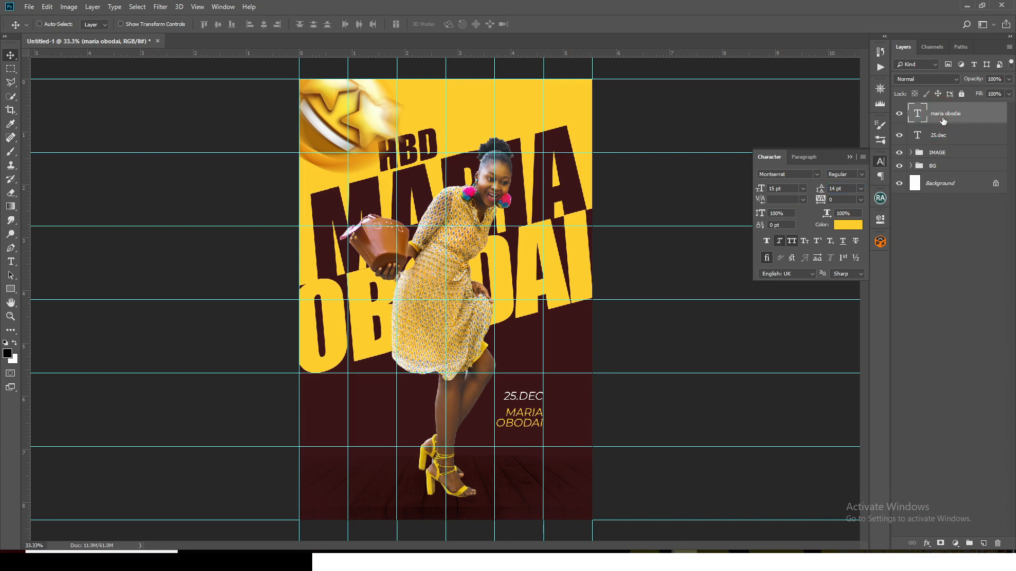
Nudge the small name text upward until it sits close beneath the date, and hide the guides
key("shift+Up")
key("shift+Up")
key("shift+Up")
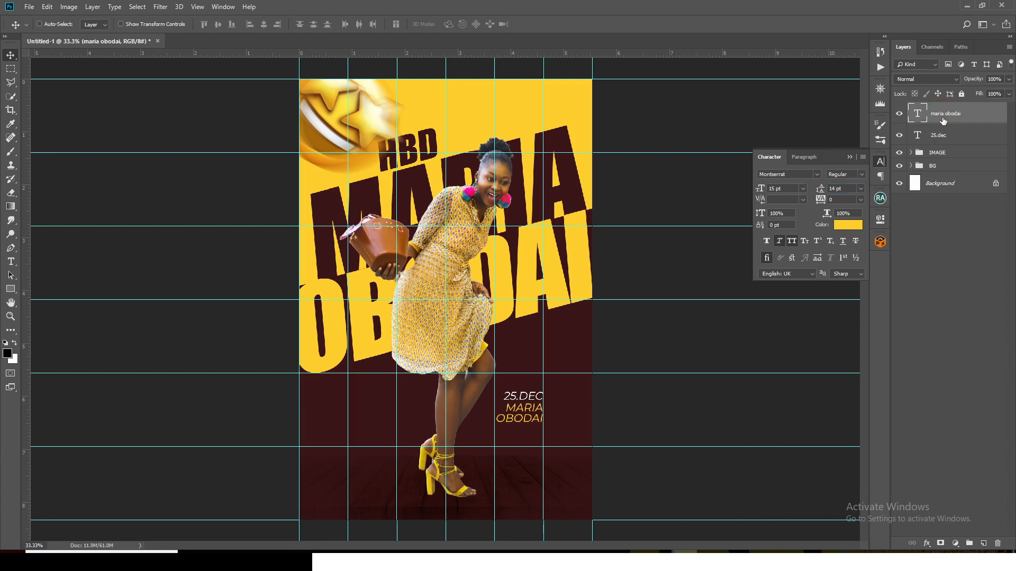
key("ctrl+semicolon")
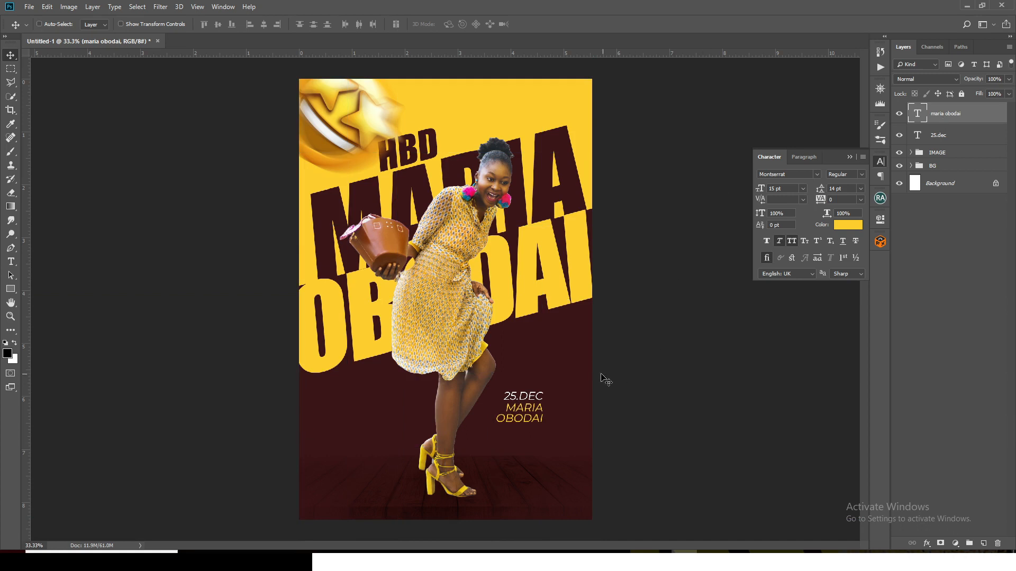
key("Up")
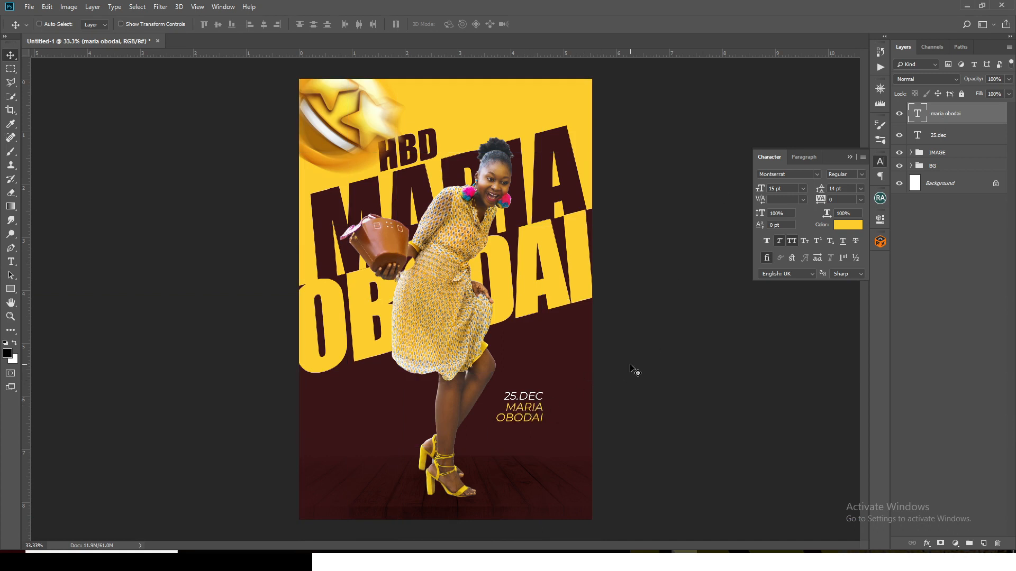
key("Up")
key("Down")
Duplicate the small name text, replace the copy's text with "+1" from the Notepad file, and move it above the date beside the dress hem
key("ctrl+j")
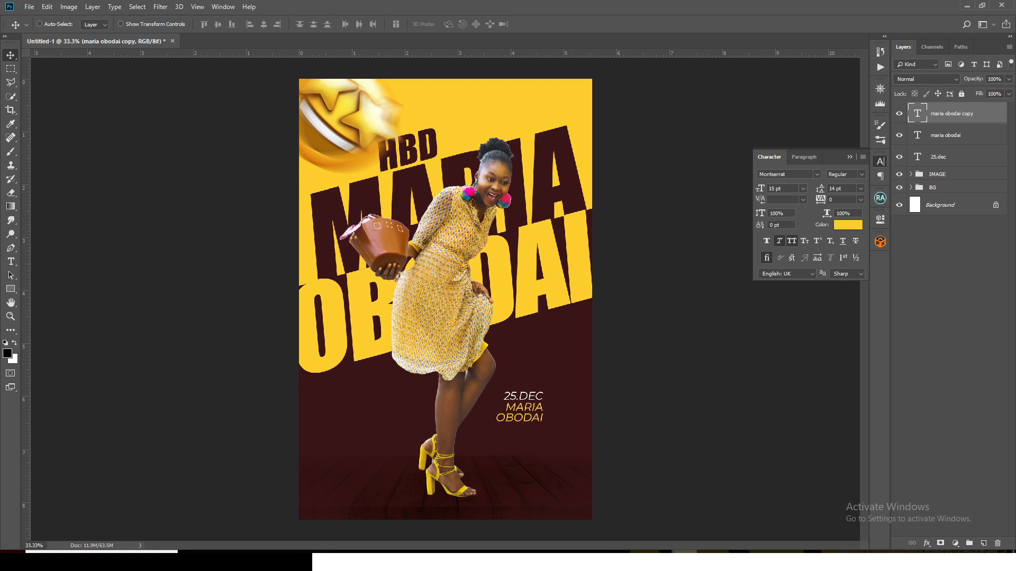
left_click(606, 561)
left_click_drag(478, 410, 460, 415)
key("ctrl+c")
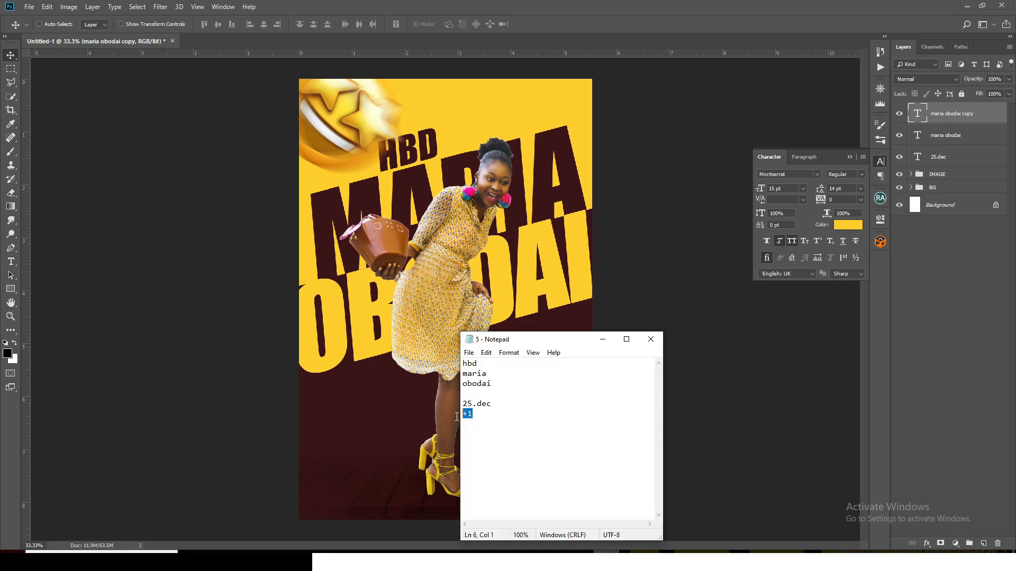
left_click(580, 5)
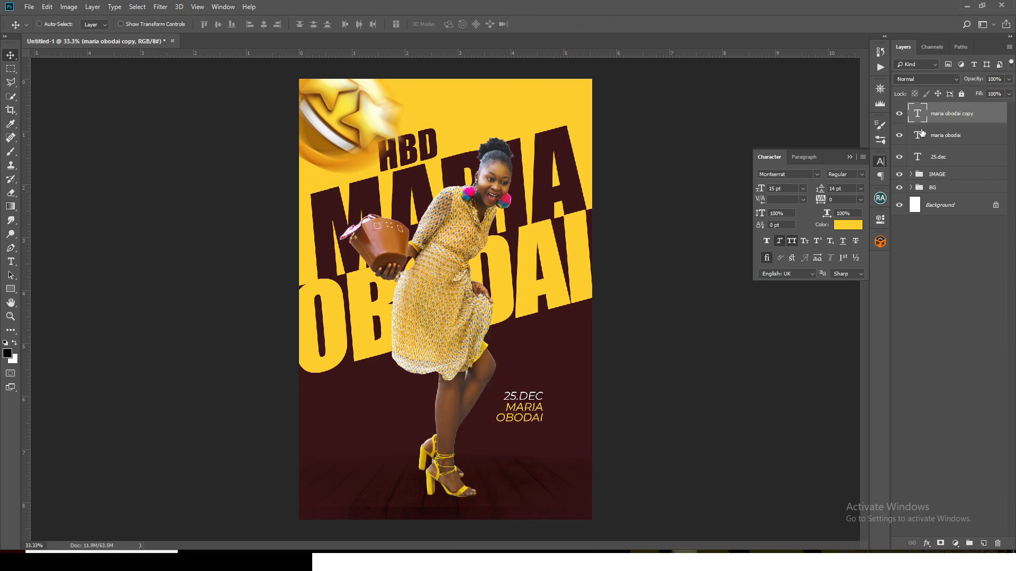
double_click(920, 113)
key("ctrl+v")
left_click(920, 113)
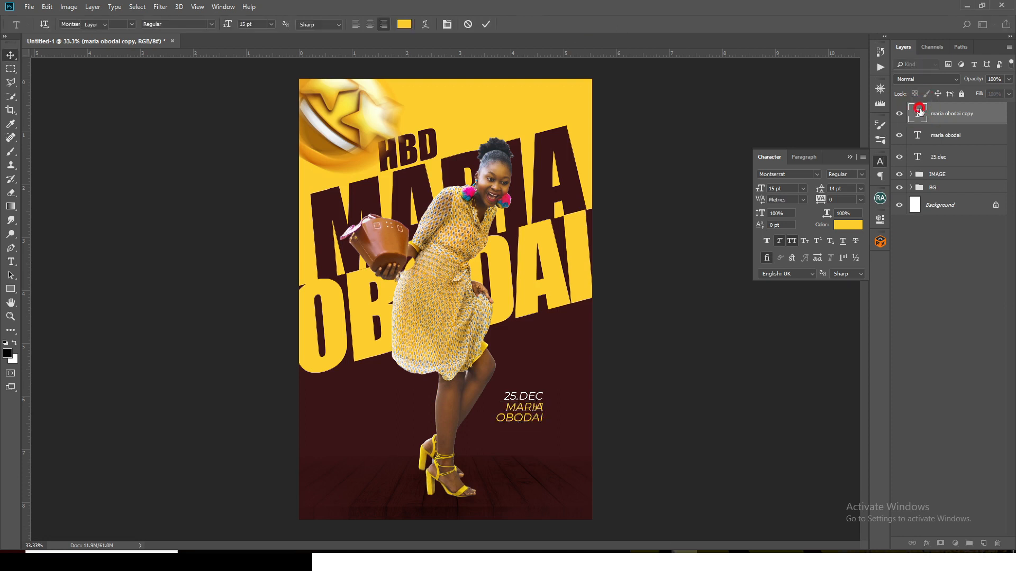
left_click_drag(522, 426, 488, 364)
Change the "+1" text's font to Luckiest Guy and scale it up to about 42 pt
left_click(813, 173)
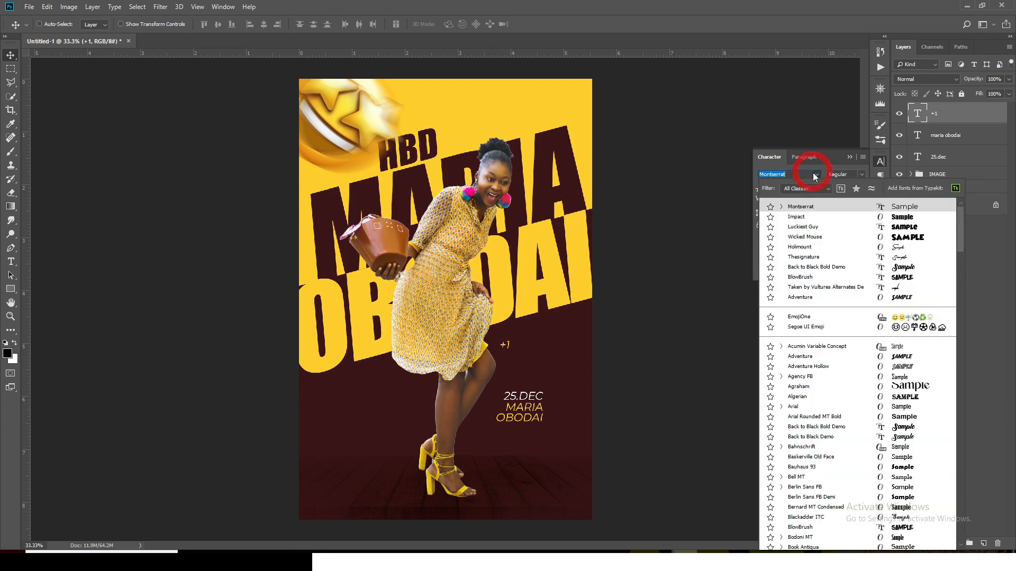
left_click(809, 226)
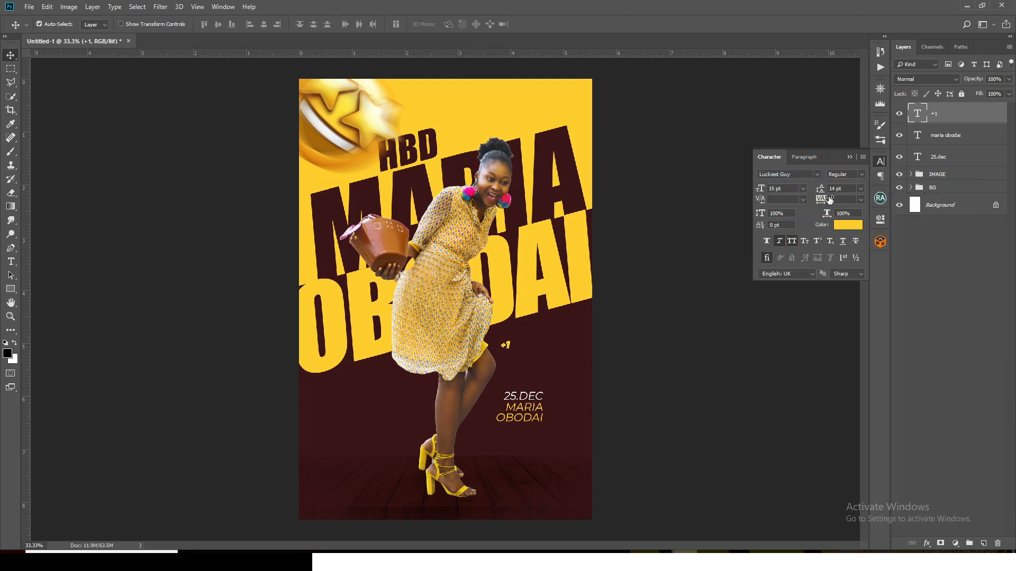
key("ctrl+t")
mouse_move(513, 355)
left_mouse_down()
mouse_move(536, 380)
mouse_move(519, 356)
left_mouse_up()
key("Return")
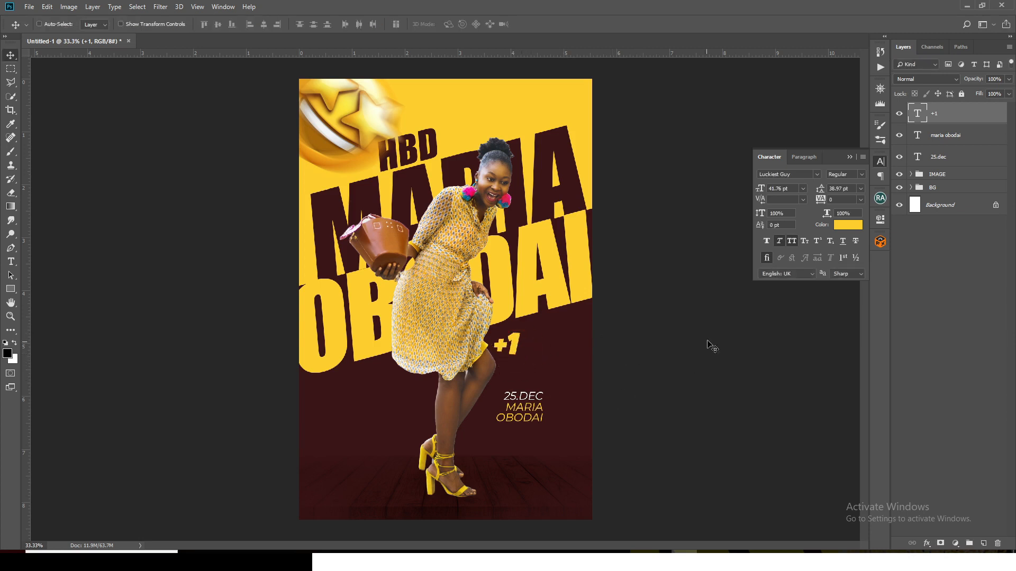
Group the "+1", small name and date text layers and name the group NAME
left_click(939, 159, "shift")
key("ctrl+g")
double_click(938, 109)
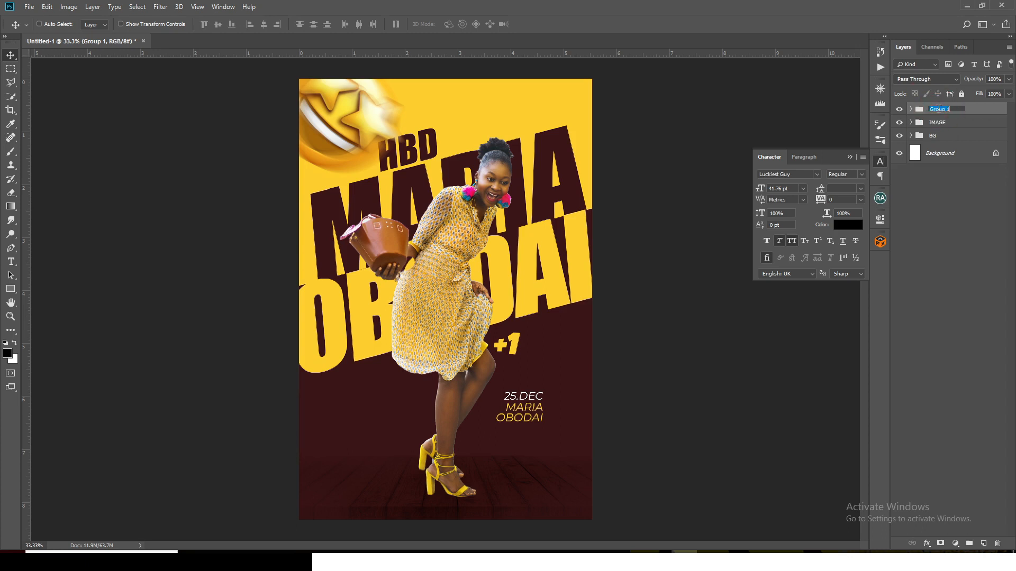
type("NAME")
key("Return")
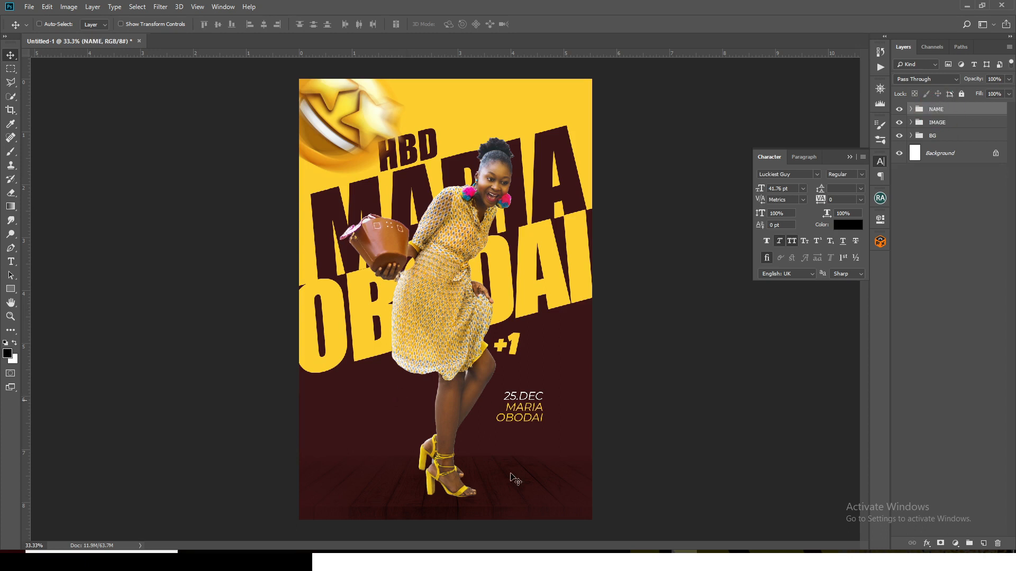
Place the pngfind.com doodle circle image from its folder and scale it to about 18% width so it encircles the date and small name text
left_click(500, 552)
mouse_move(243, 148)
left_mouse_down()
mouse_move(600, 413)
mouse_move(686, 550)
left_mouse_up()
left_click_drag(686, 562, 529, 395)
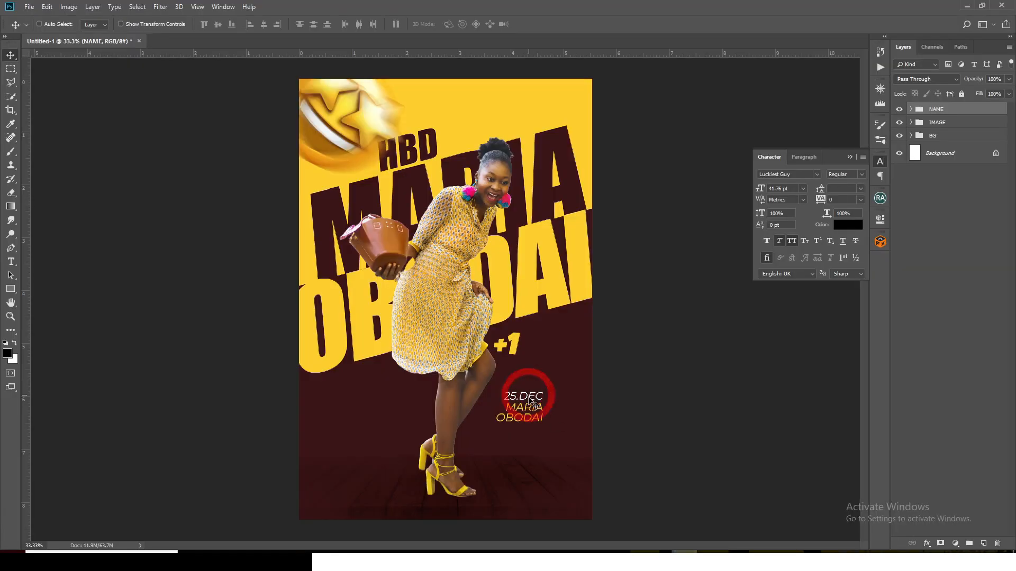
mouse_move(589, 188)
left_mouse_down()
mouse_move(498, 237)
mouse_move(477, 274)
left_mouse_up()
mouse_move(463, 313)
left_mouse_down()
mouse_move(519, 365)
mouse_move(529, 410)
mouse_move(557, 412)
left_mouse_up()
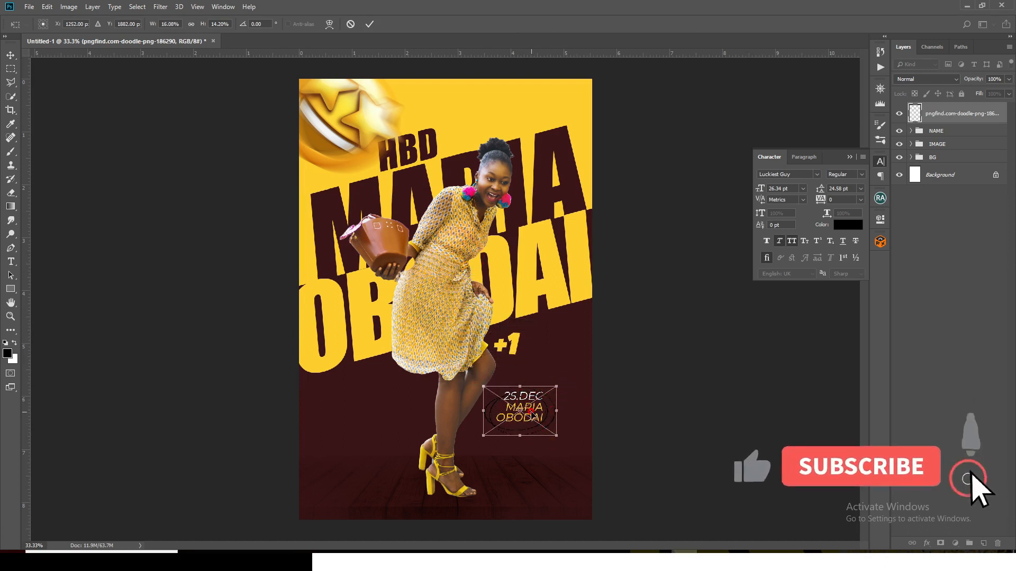
key("Return")
key("ctrl+t")
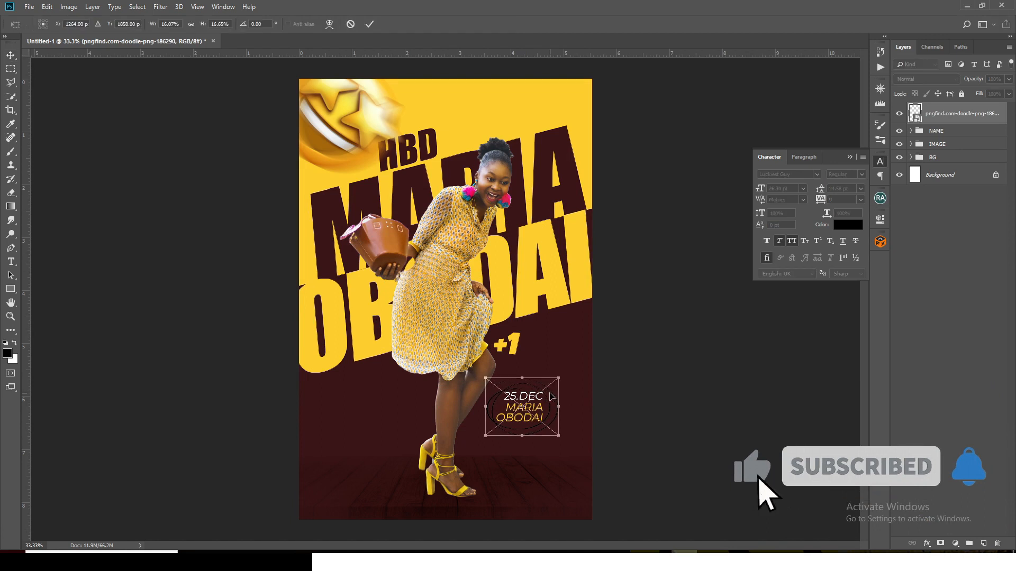
left_click_drag(523, 430, 523, 439)
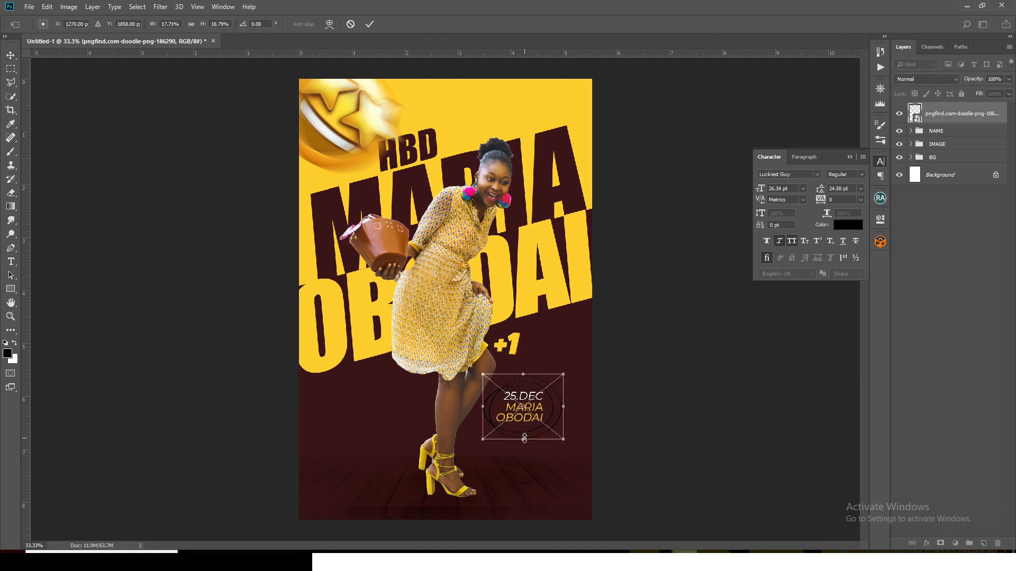
key("Return")
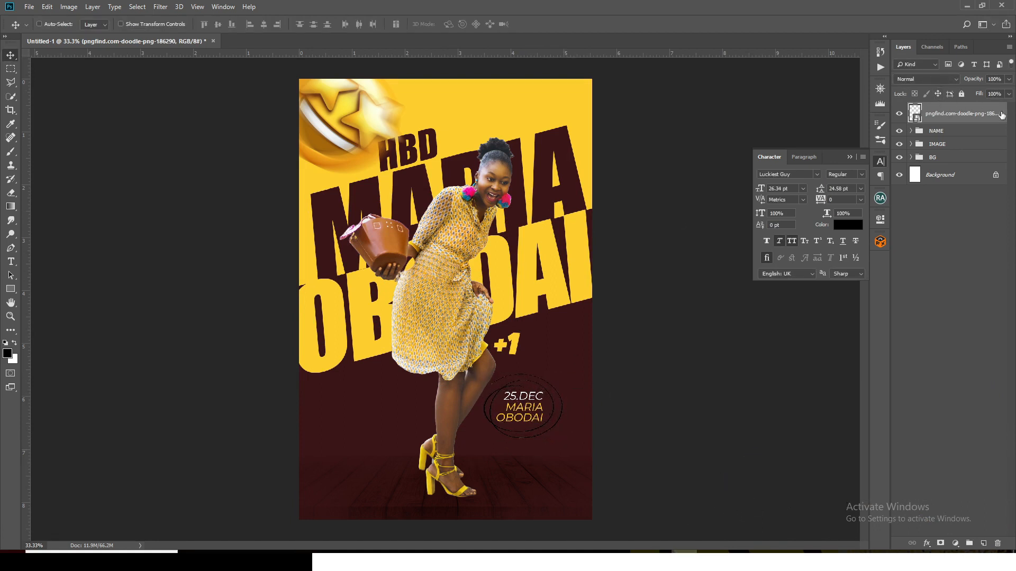
Apply a Color Overlay with color CE595F to the doodle circle layer
double_click(1005, 108)
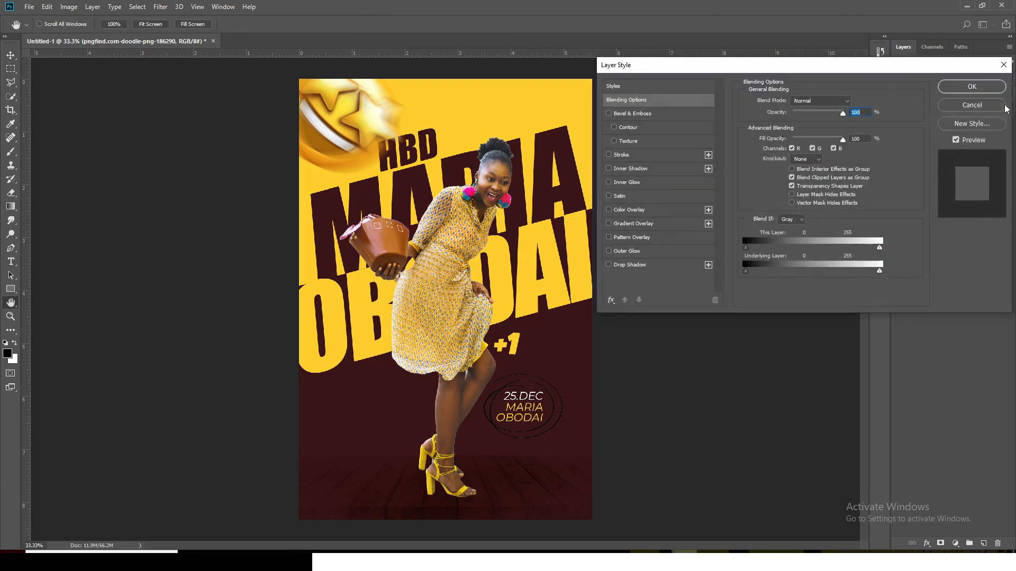
left_click(629, 210)
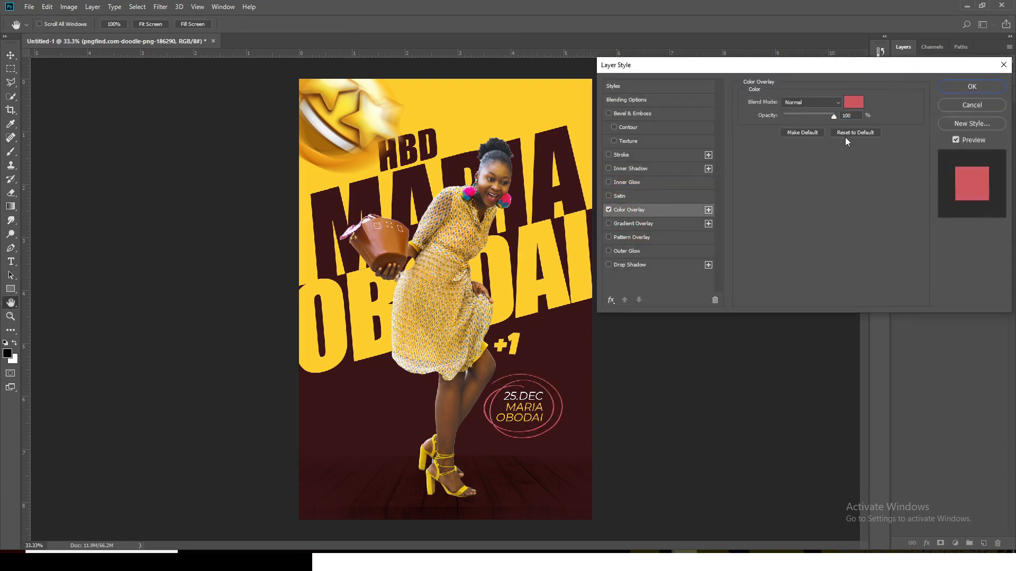
left_click(853, 102)
type("C")
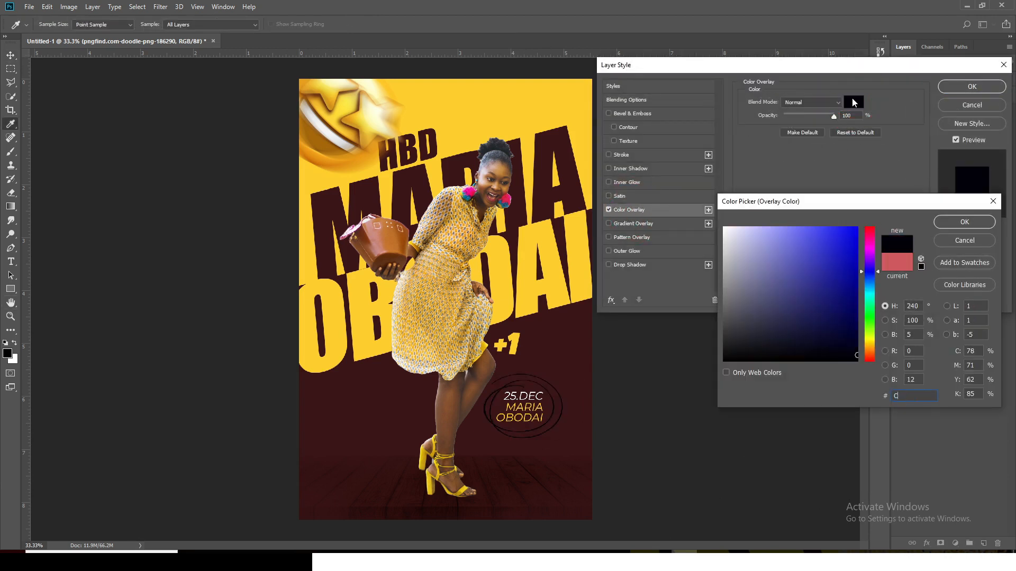
type("E5")
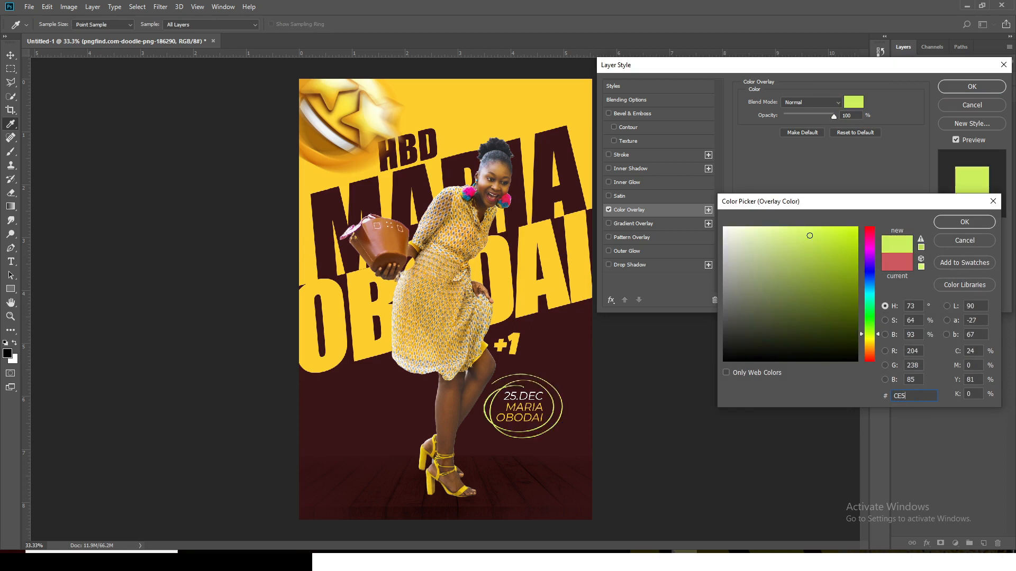
type("95F")
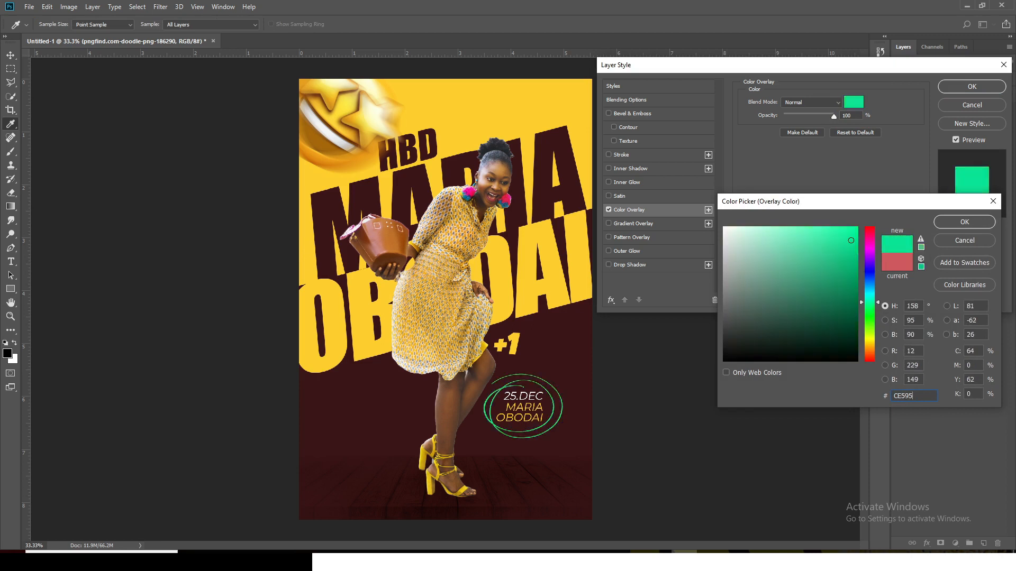
left_click(961, 222)
left_click(981, 88)
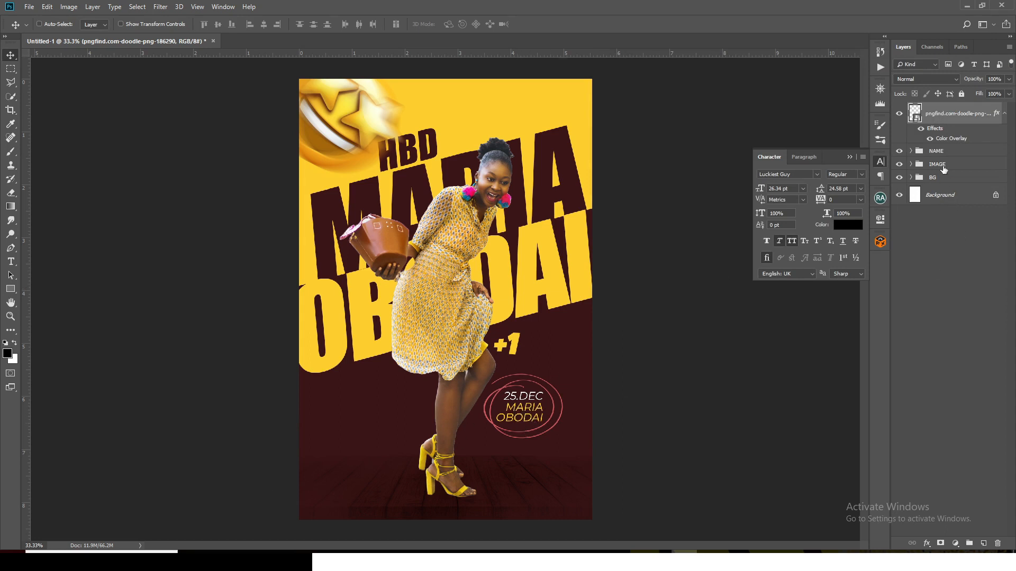
Set the font style of the small name text in the NAME group to Italic
left_click(910, 152)
left_click(908, 152)
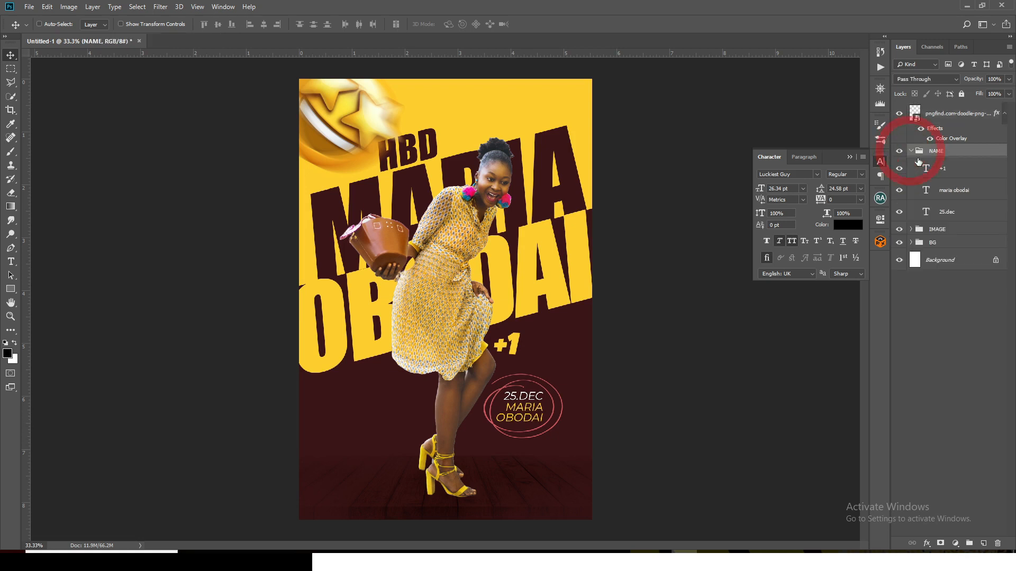
left_click(951, 191)
left_click(862, 174)
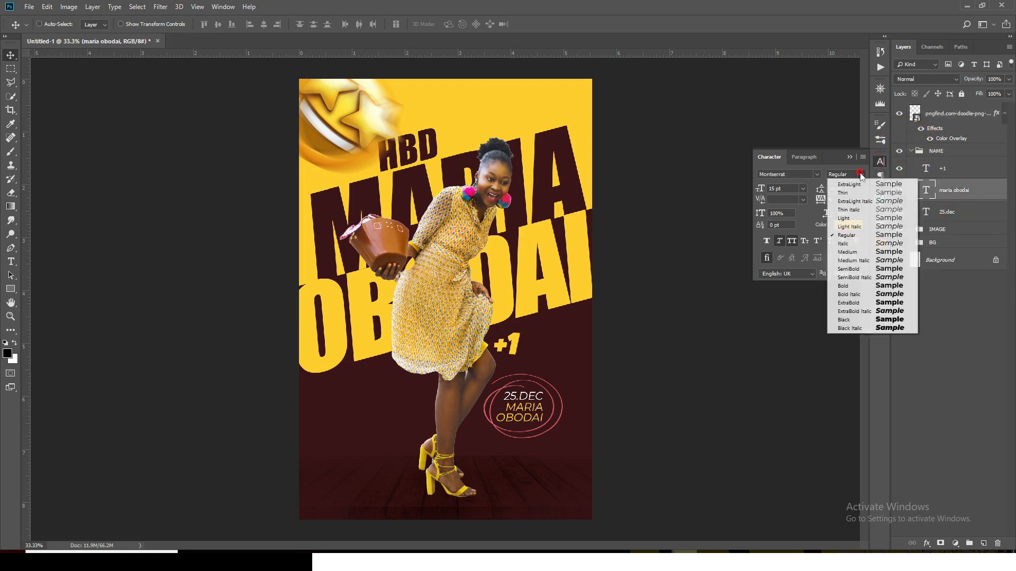
left_click(853, 244)
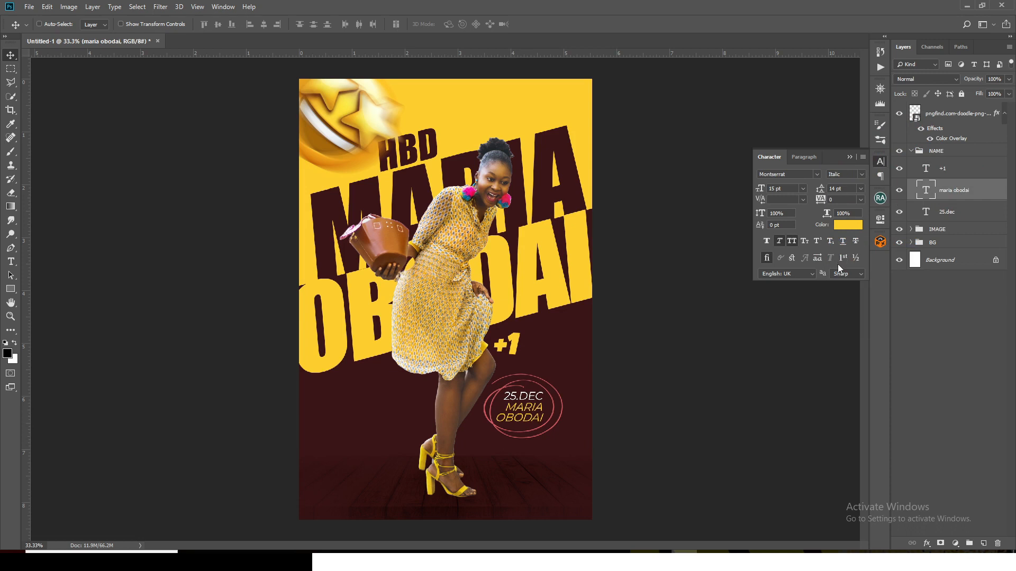
Move the doodle circle layer into the NAME group and collapse the group
left_click(850, 157)
left_click_drag(953, 114, 941, 155)
left_click(911, 110)
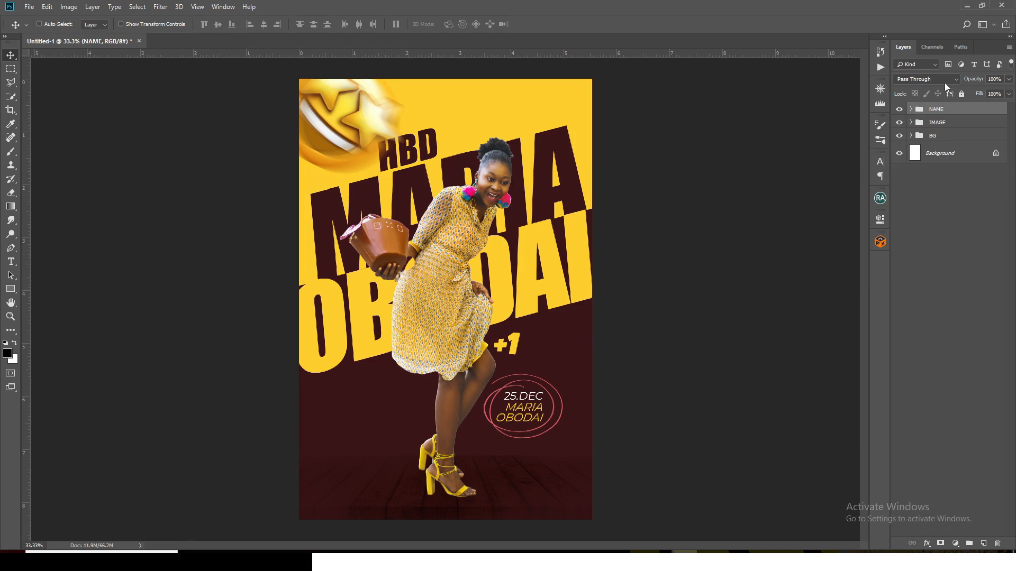
On a new top layer, paint a soft spot in the sampled background yellow with a 400 px brush over the large first name beside the woman's shoulder
left_click(984, 543)
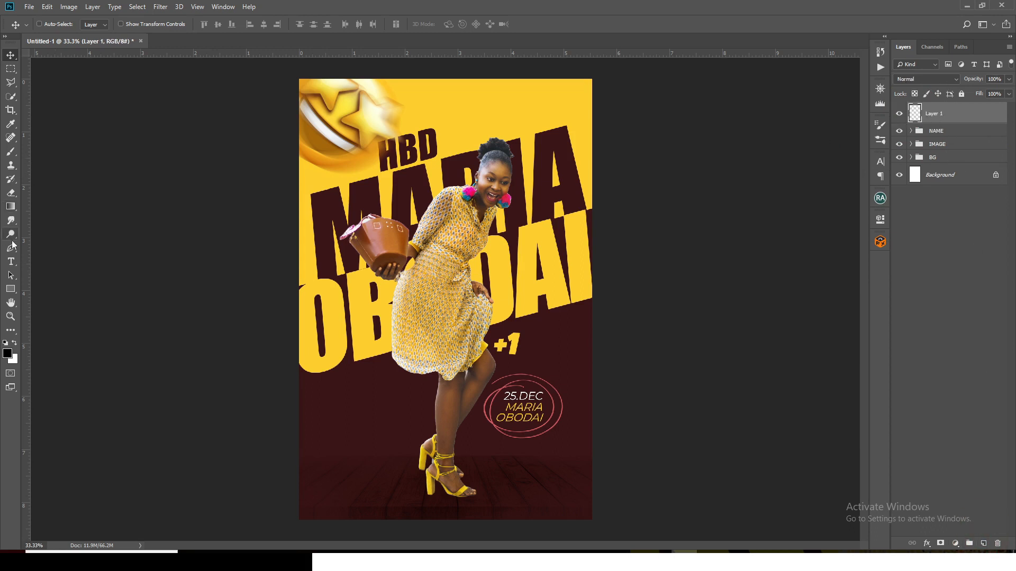
left_click(11, 154)
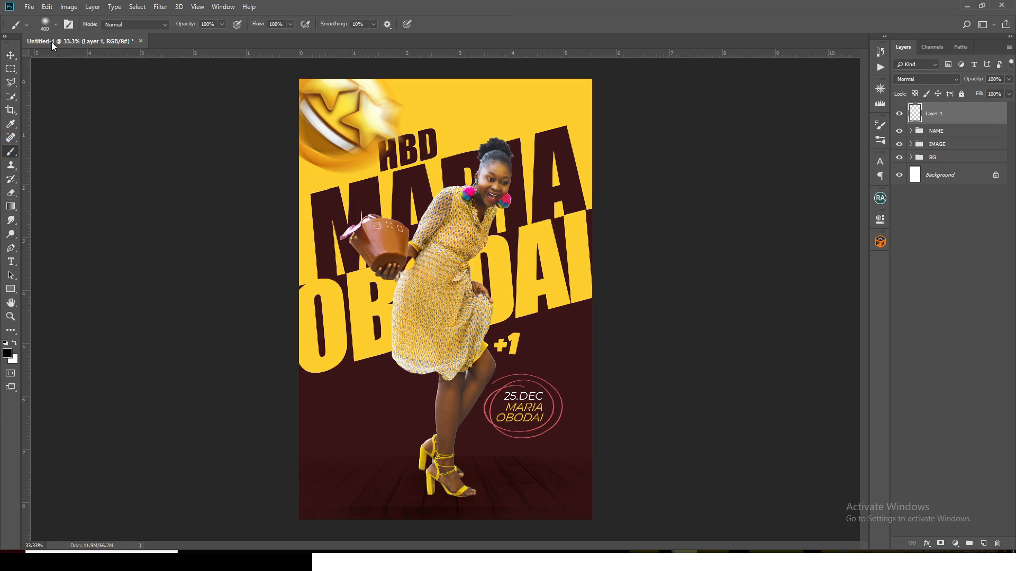
left_click(55, 24)
left_click(388, 4)
left_click(442, 103, "alt")
left_click(418, 183)
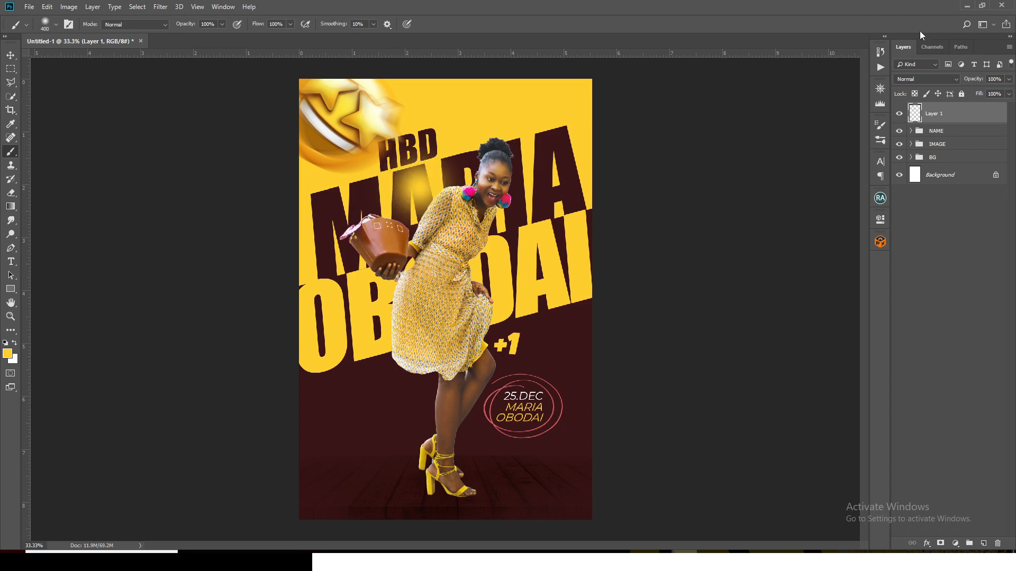
Set the glow layer's blend mode to Linear Dodge (Add), enlarge it to about 181% and move it over the large first name's first letter
left_click(917, 80)
left_click(925, 187)
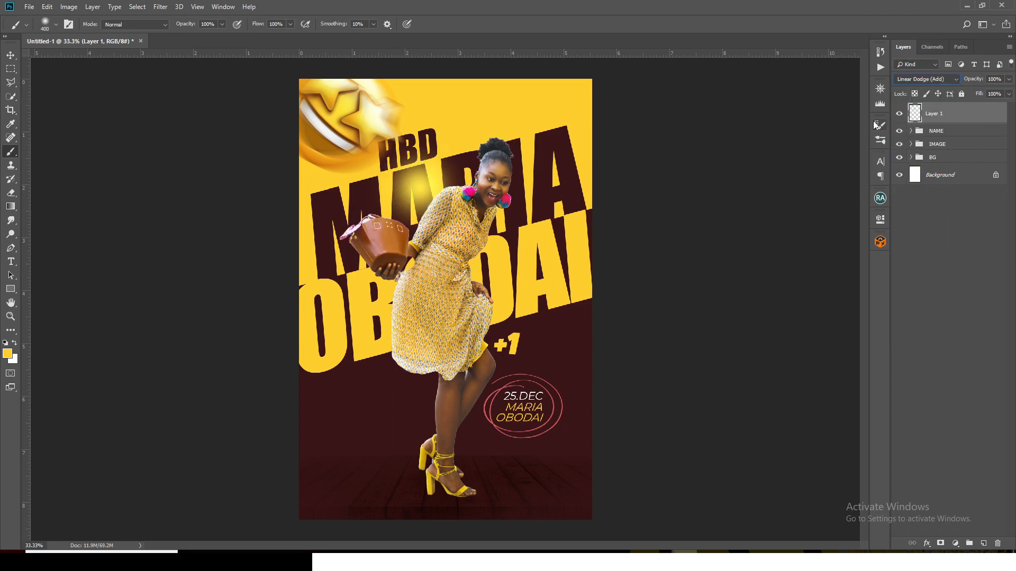
key("ctrl+t")
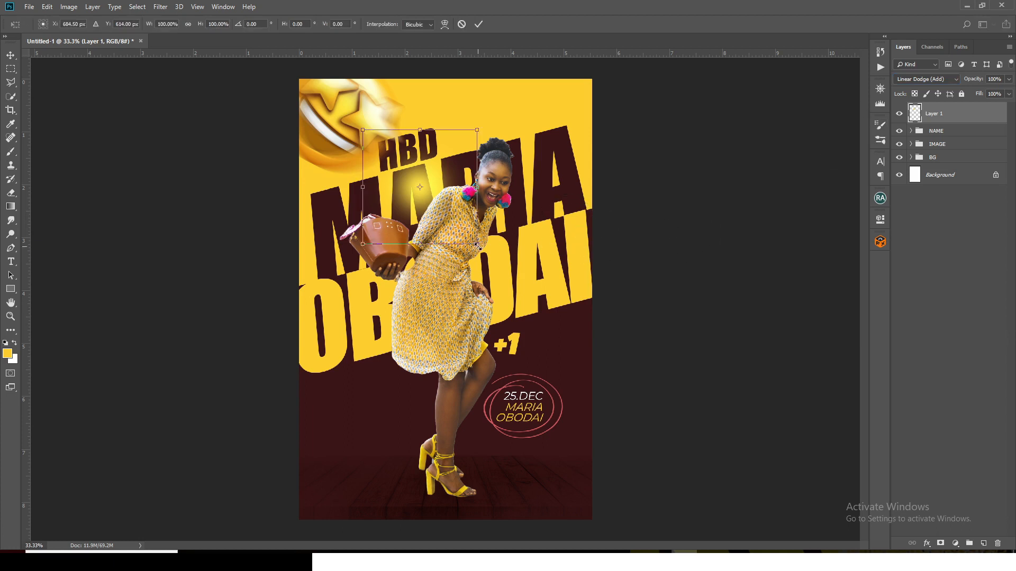
left_click_drag(478, 243, 523, 291)
left_click_drag(465, 184, 400, 170)
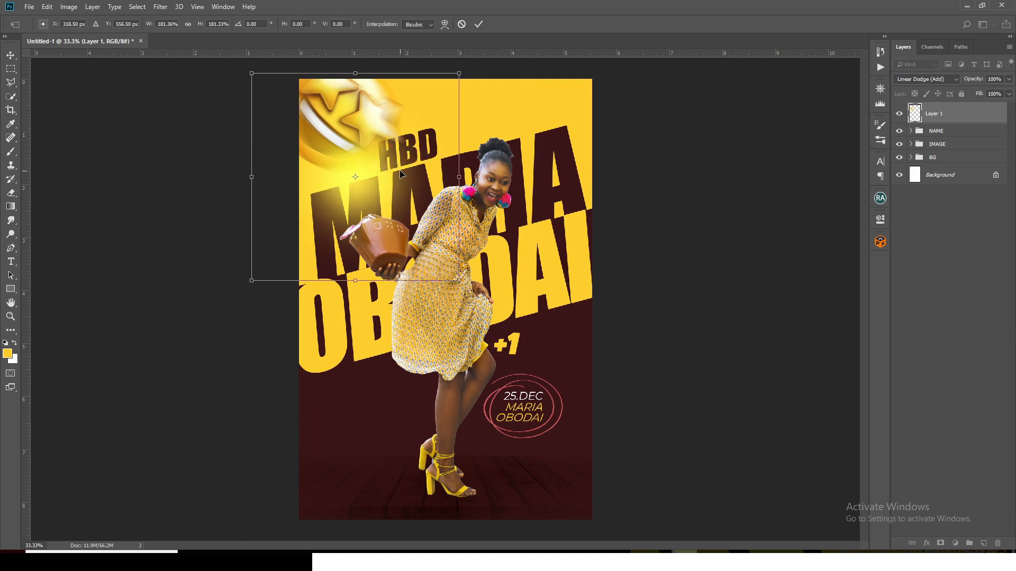
key("Return")
Duplicate the glow, place the copy on the yellow background above the woman's head, and enlarge it to about 130%
key("ctrl+j")
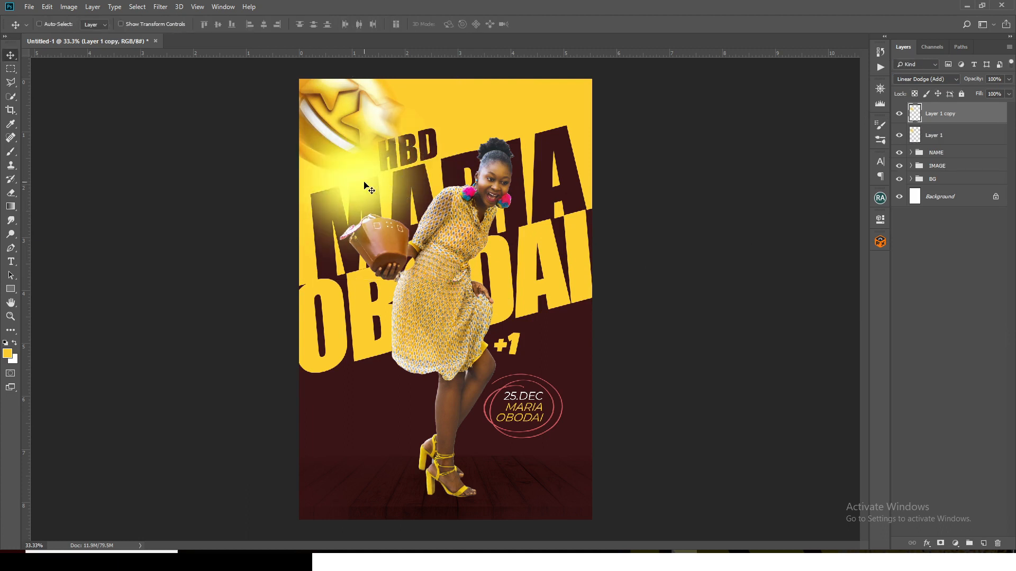
left_click_drag(366, 186, 530, 109)
key("ctrl+t")
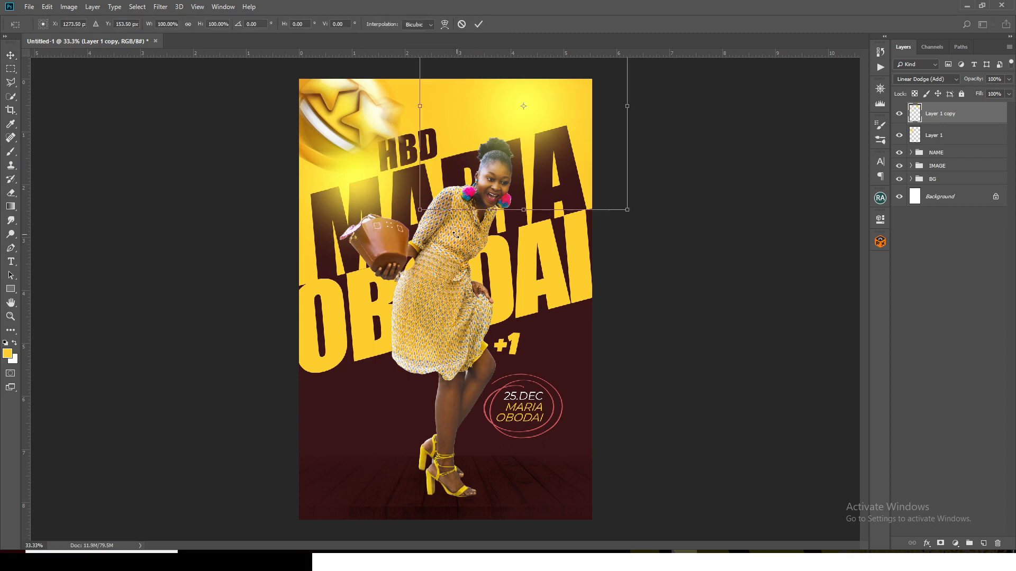
left_click_drag(417, 207, 354, 270)
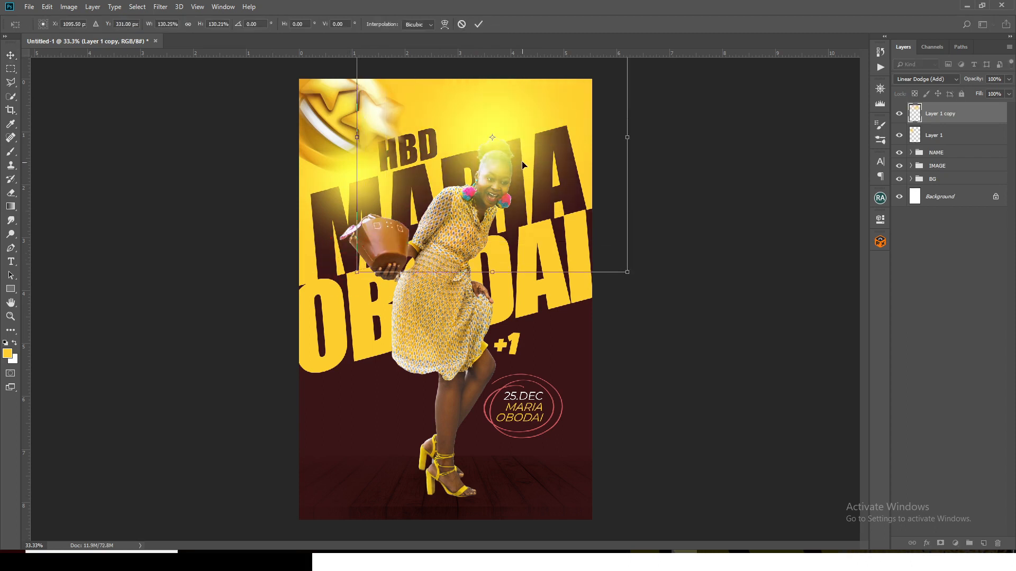
left_click_drag(524, 162, 552, 118)
key("Return")
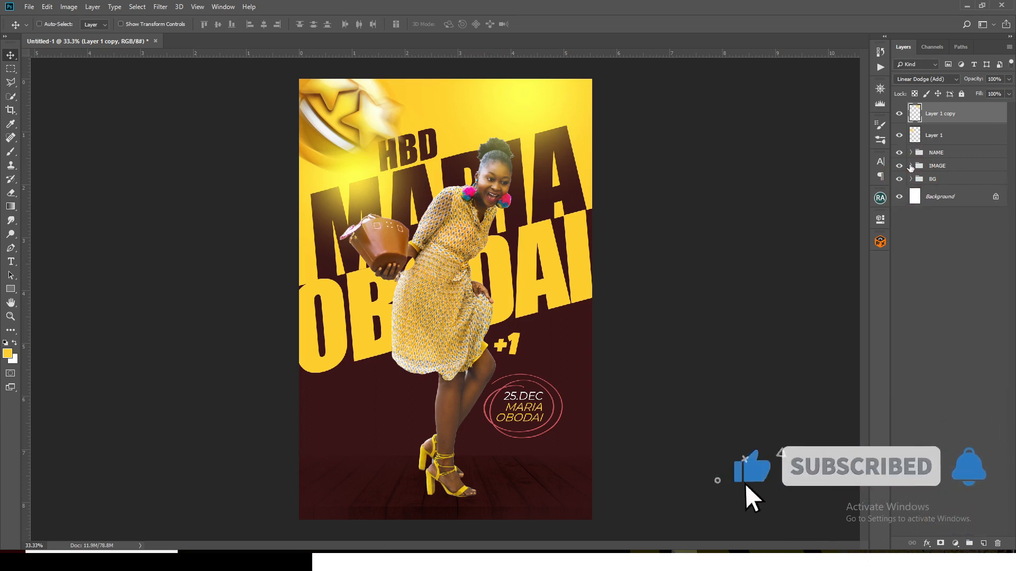
Duplicate the upper glow layer, and load the woman's cutout in the IMAGE group as a selection with its layer active
left_click(911, 166)
key("ctrl+j")
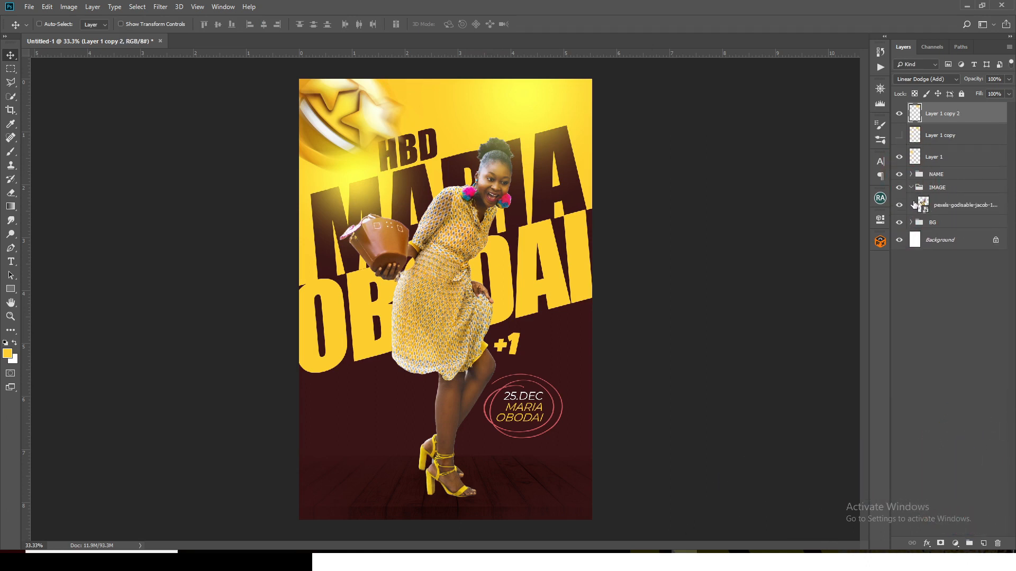
left_click(924, 205, "ctrl")
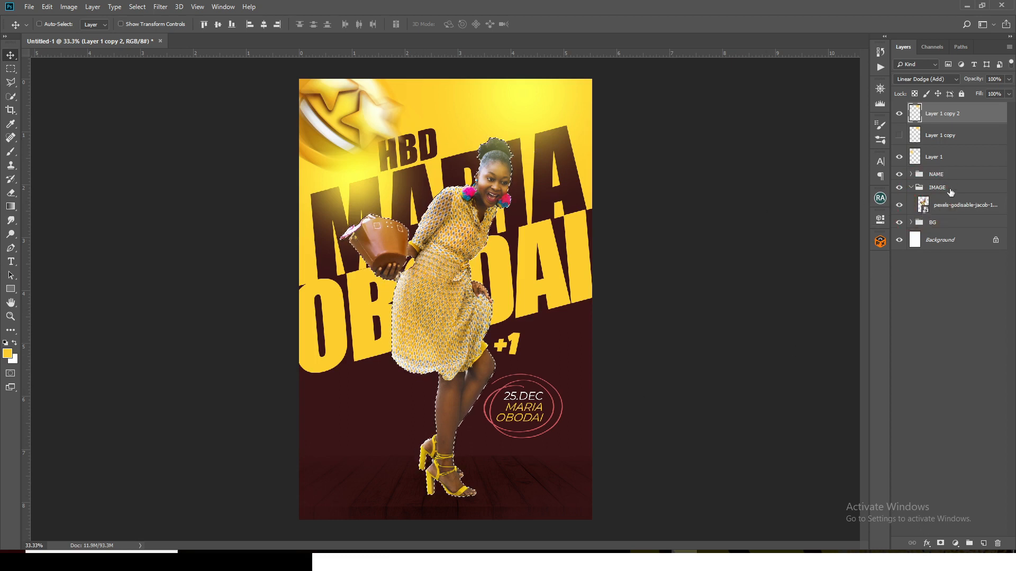
left_click(953, 207)
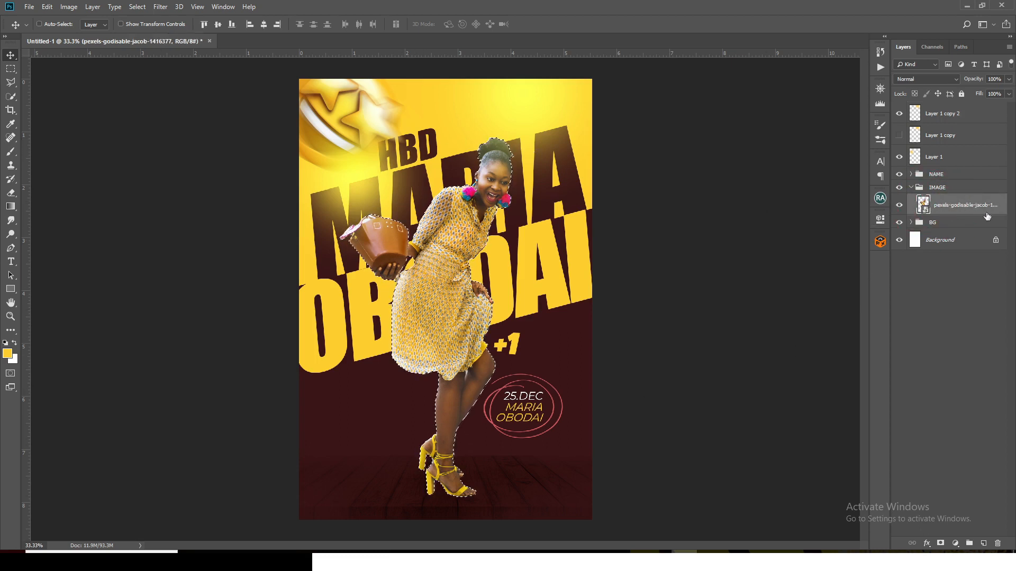
Refine the woman's cutout with Select and Mask at 0 px feather, 64% contrast and -25% shift edge, and delete the original photo layer
left_click(163, 8)
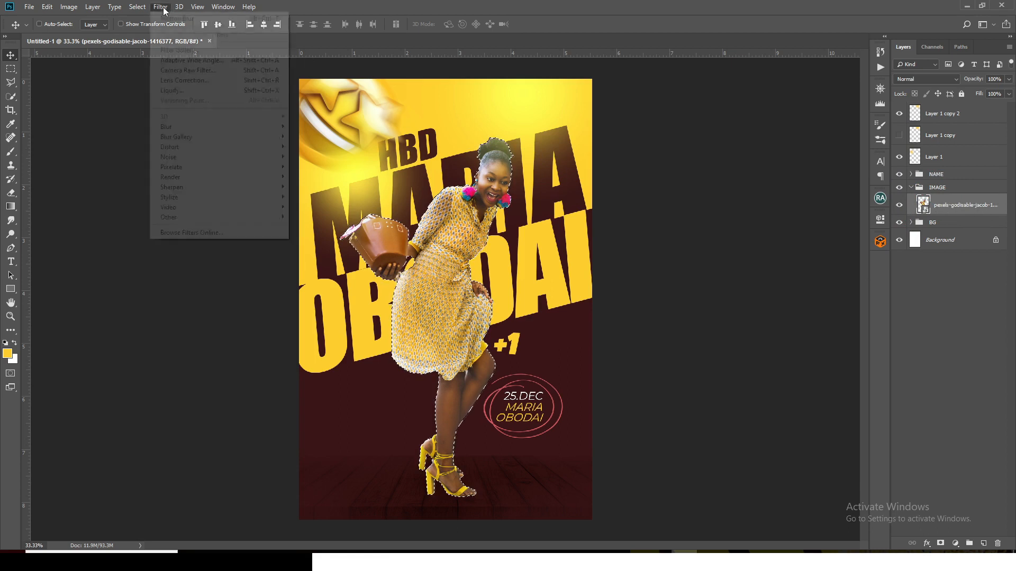
mouse_move(137, 7)
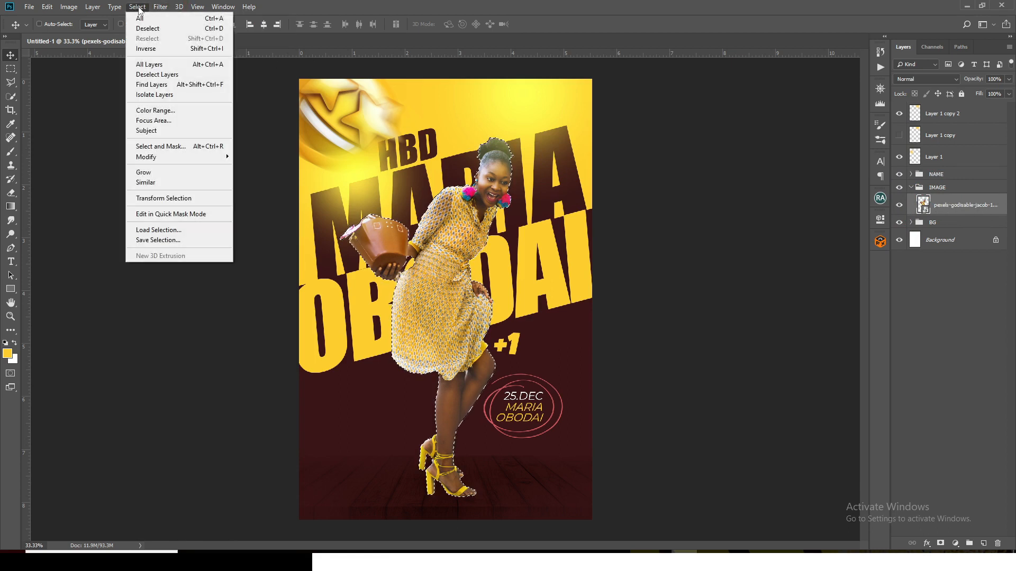
left_click(161, 147)
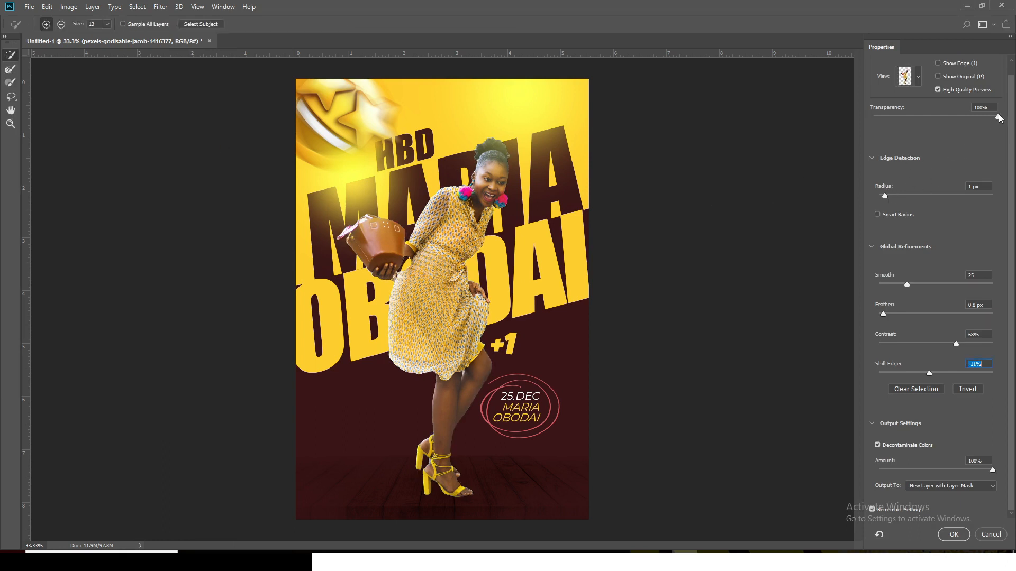
left_click(887, 194)
left_click_drag(882, 314, 877, 314)
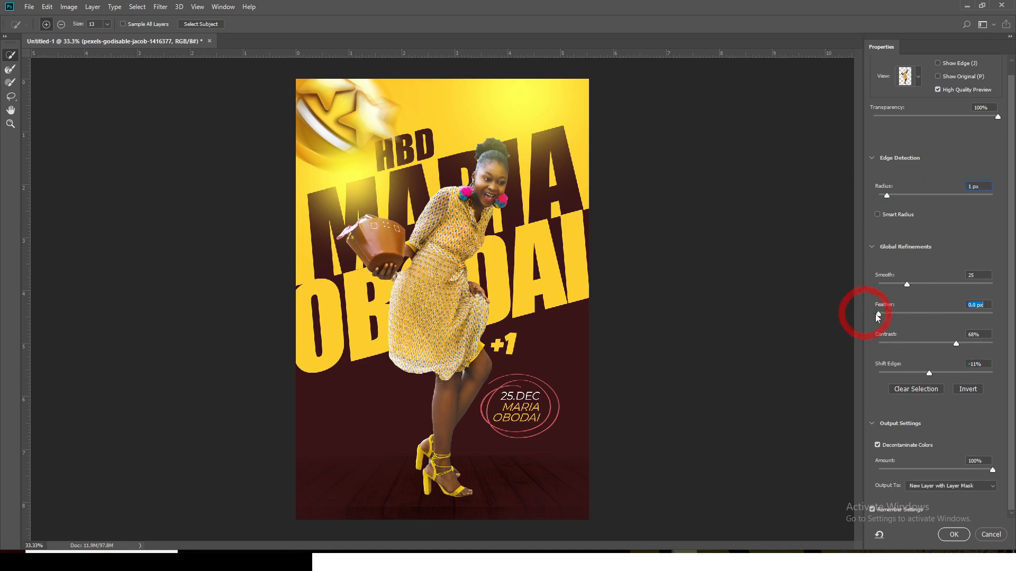
left_click(930, 373)
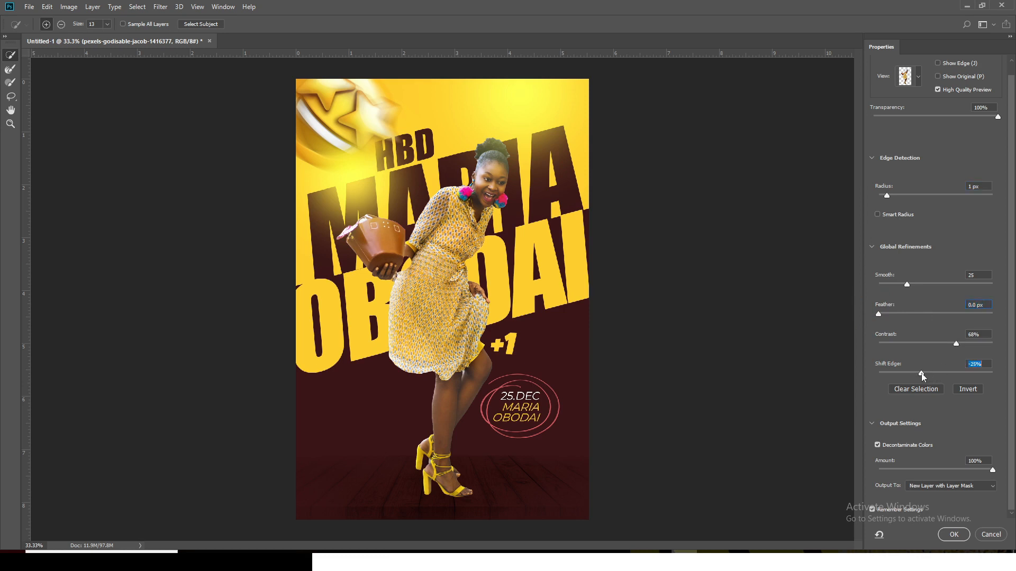
left_click_drag(921, 373, 920, 373)
left_click_drag(953, 344, 952, 344)
left_click(954, 534)
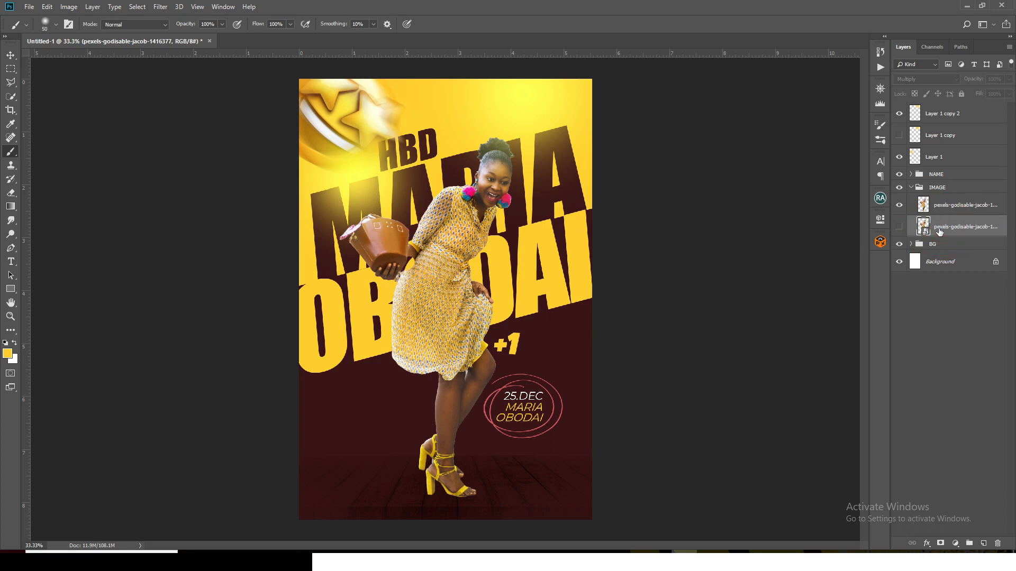
key("Delete")
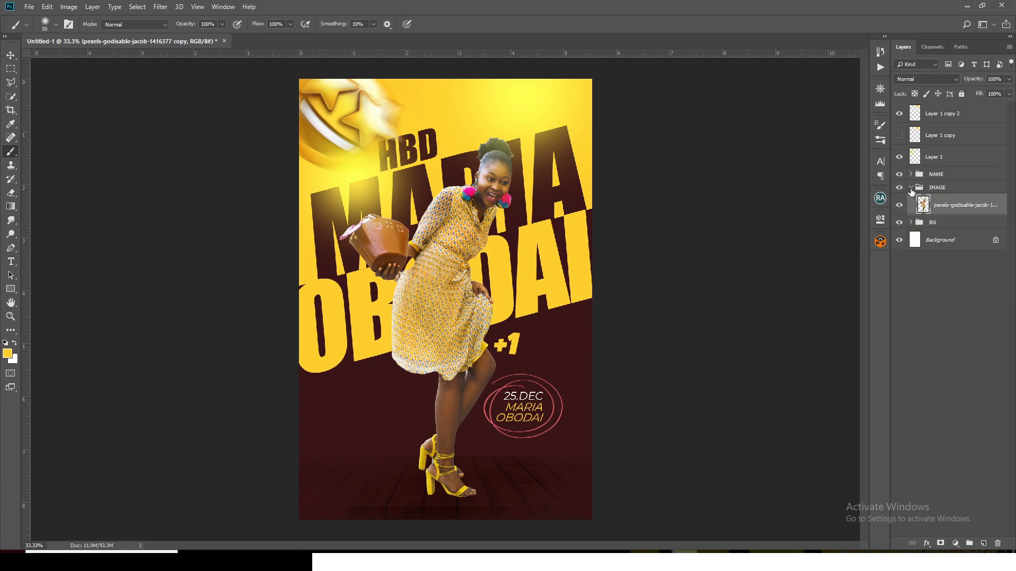
left_click(910, 188)
Show the hidden glow layer and group all three glow layers under the name GLOW
left_click(929, 161)
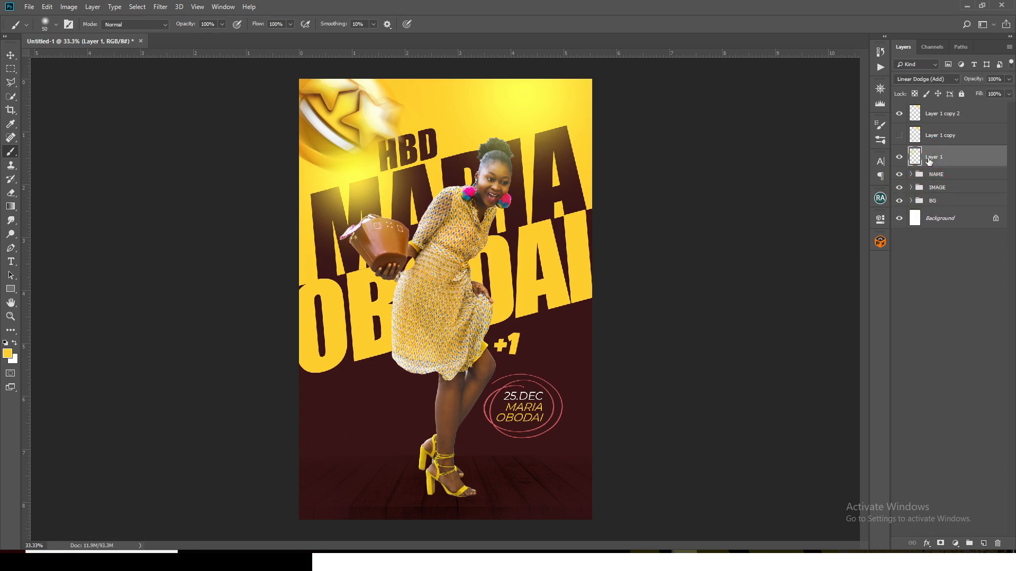
left_click(936, 121, "shift")
left_click(899, 136)
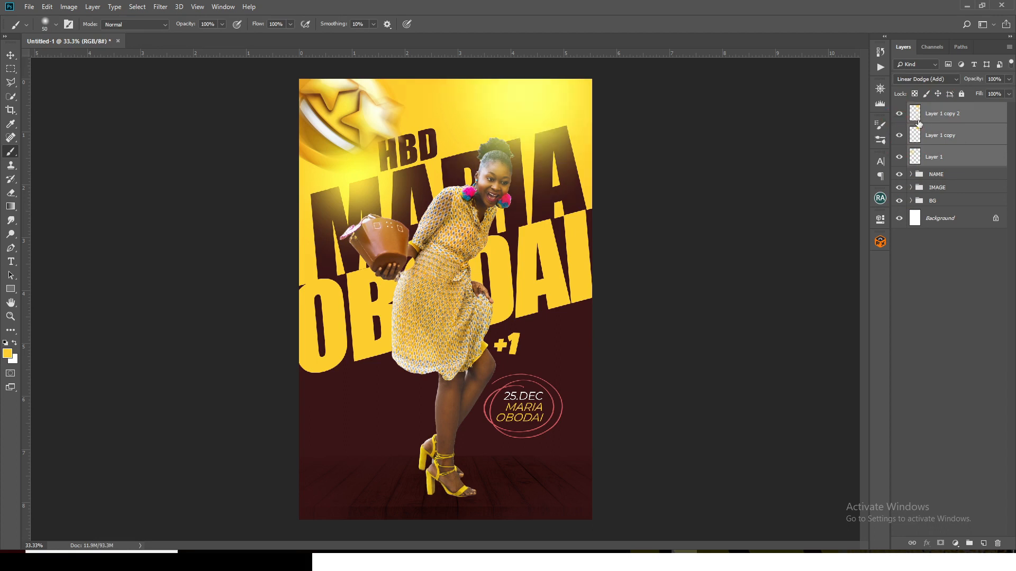
key("ctrl+g")
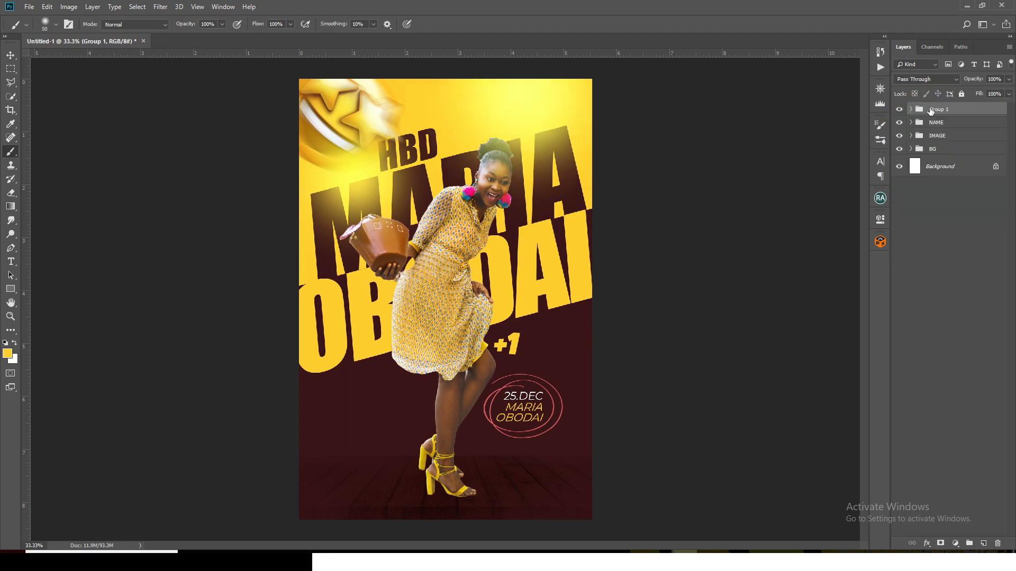
double_click(933, 109)
type("GL")
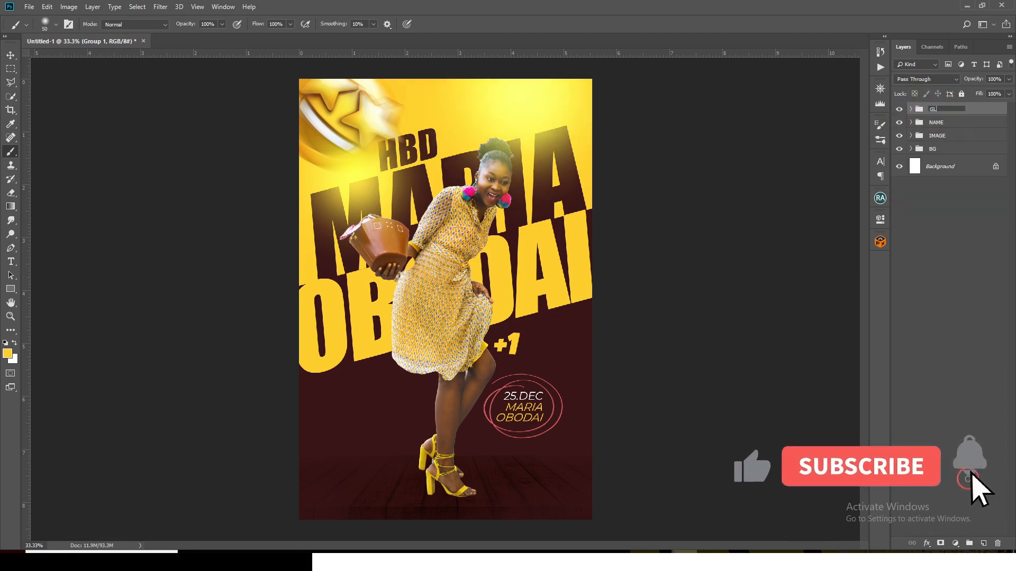
type("OW")
key("Return")
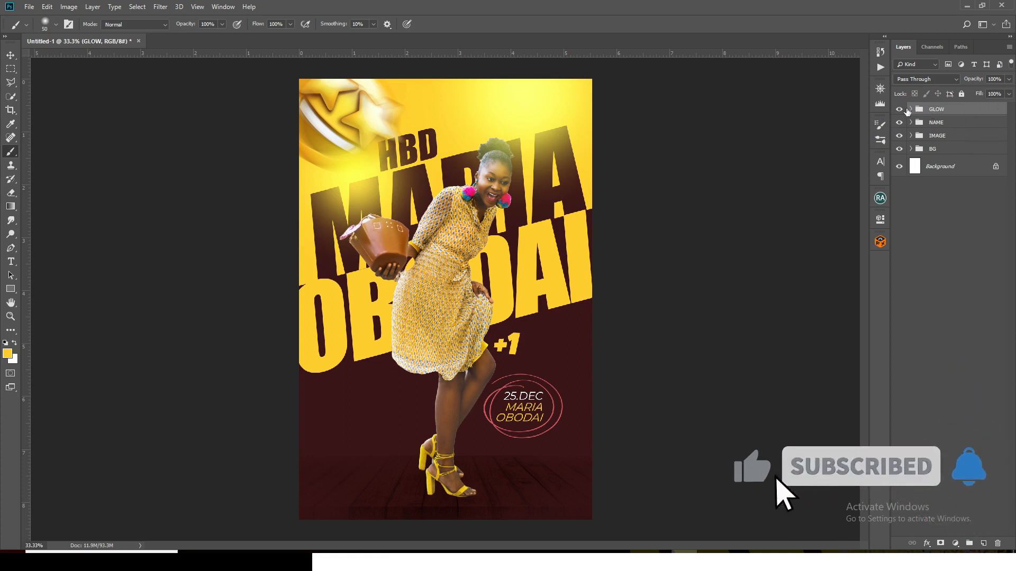
Scale the topmost glow in the GLOW group to about 78% and place it beside the woman's waist, between the two large name lines
left_click(907, 109)
left_click(899, 127)
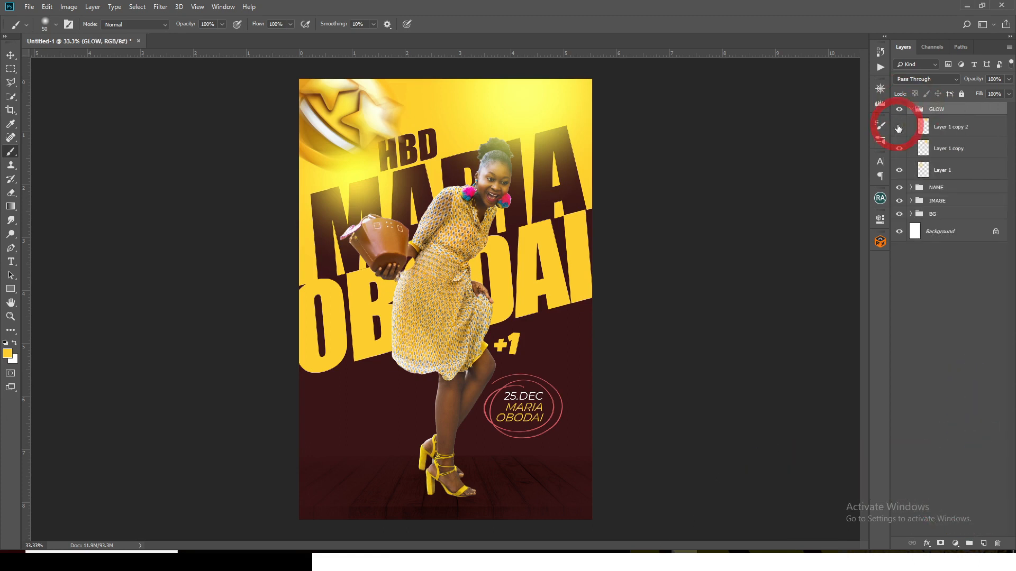
left_click(898, 127)
left_click(898, 127)
left_click(956, 128)
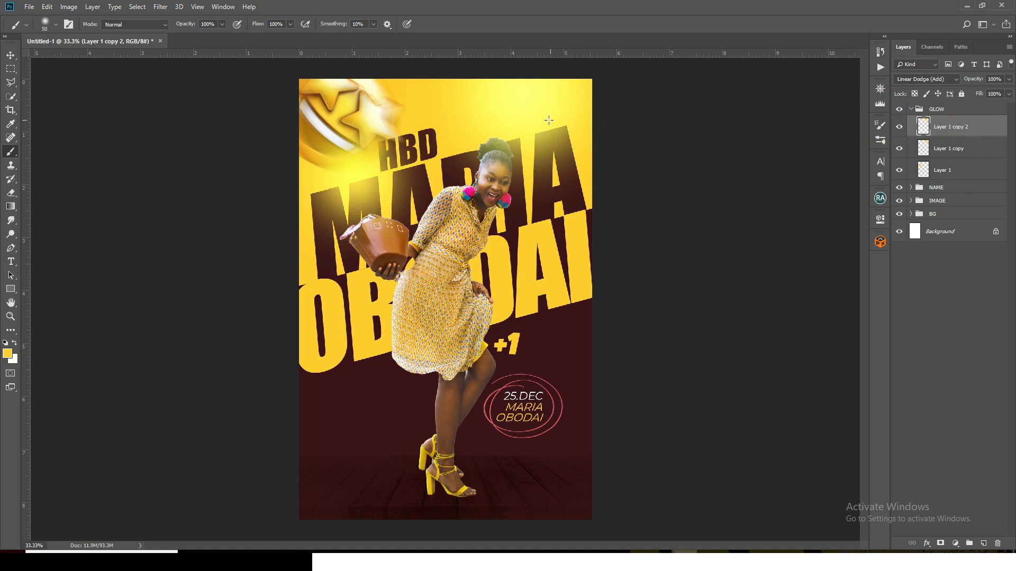
left_click(10, 55)
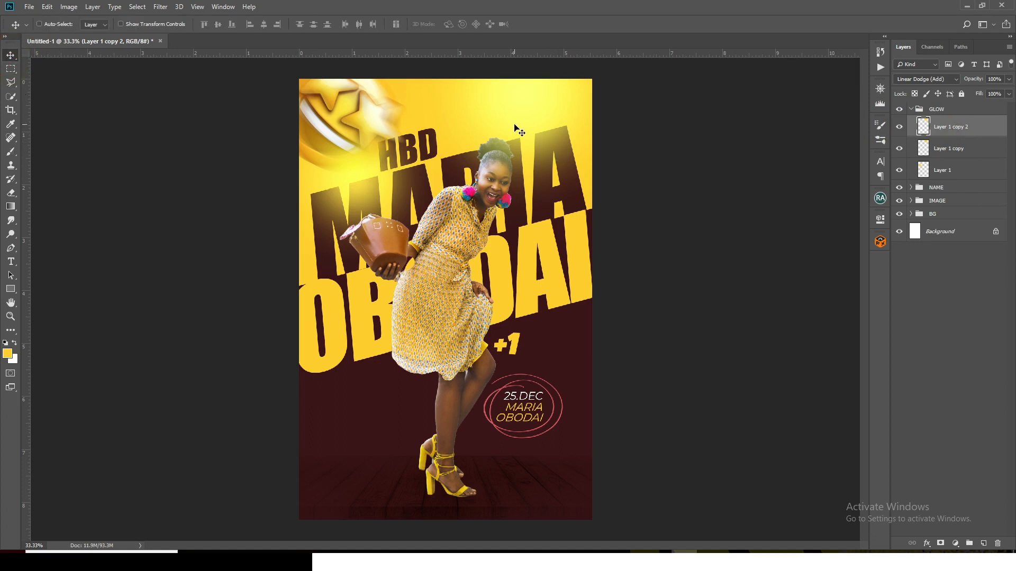
mouse_move(520, 127)
left_mouse_down()
mouse_move(417, 211)
mouse_move(341, 306)
left_mouse_up()
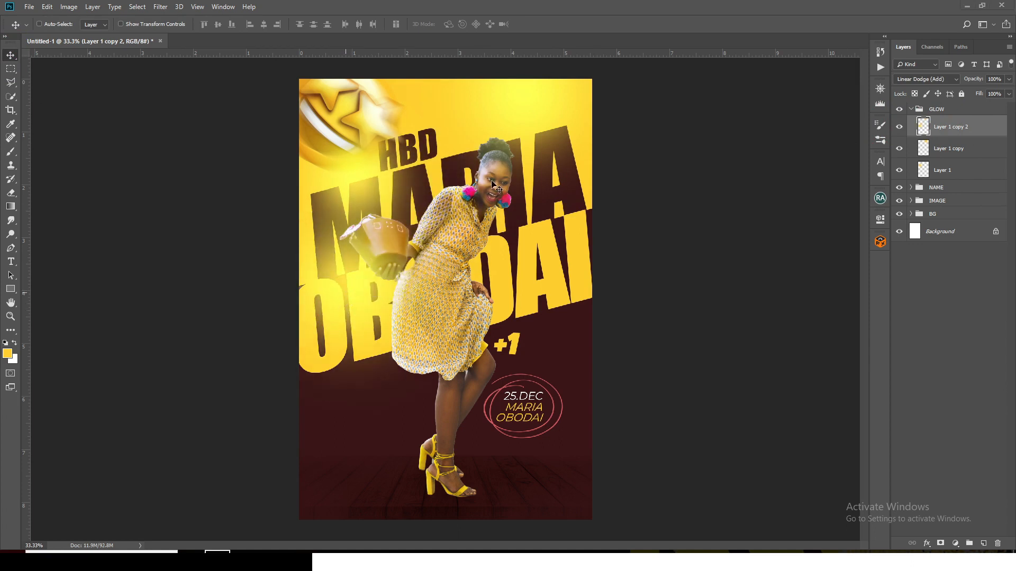
left_click(370, 281)
key("ctrl+t")
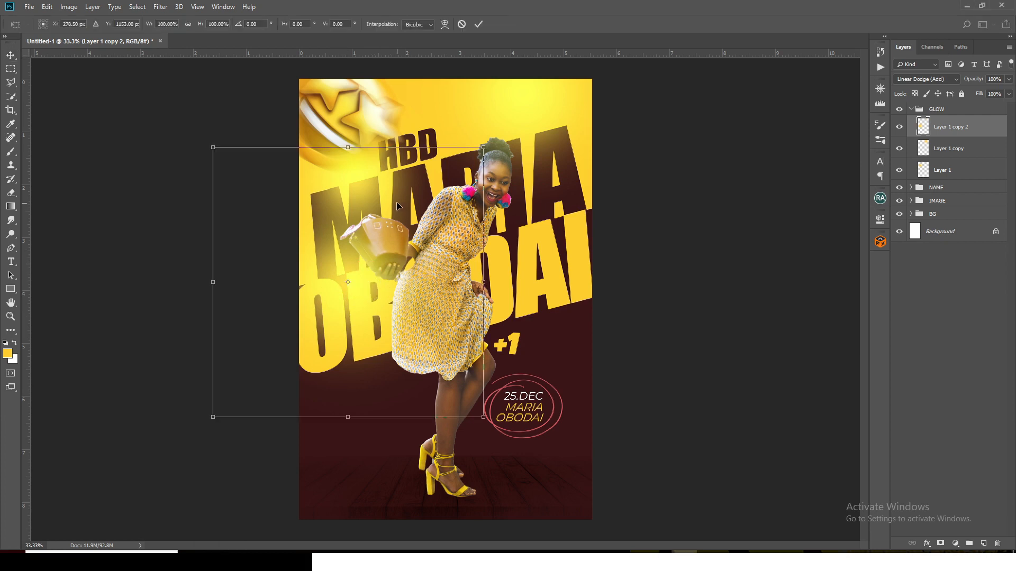
left_click_drag(480, 154, 453, 177)
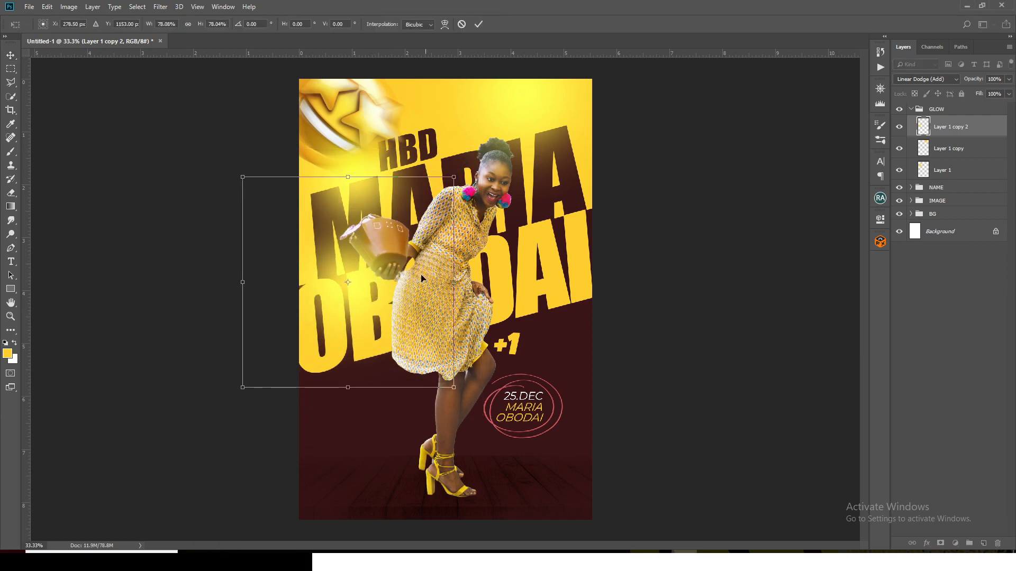
left_click_drag(356, 276, 517, 231)
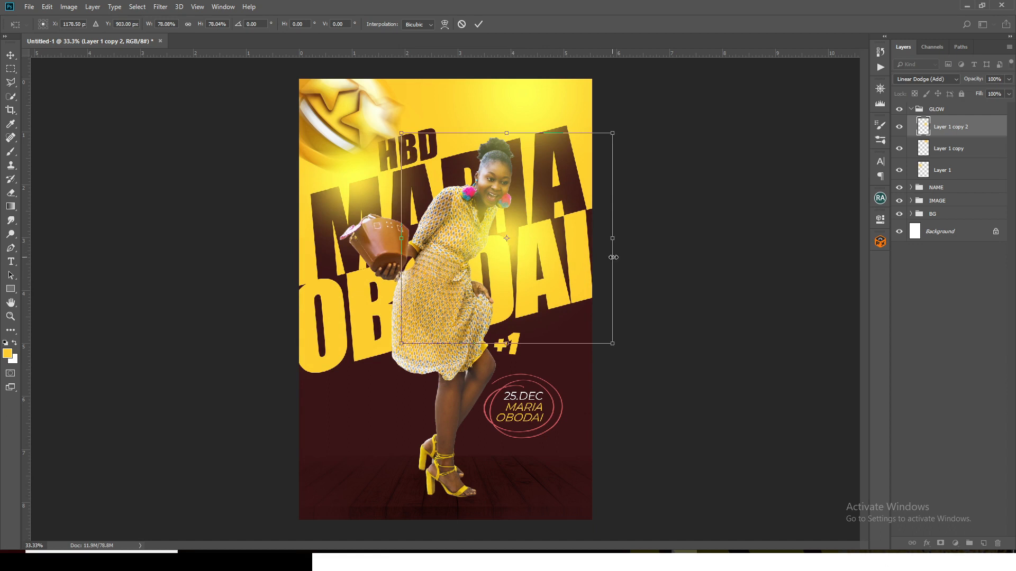
key("Return")
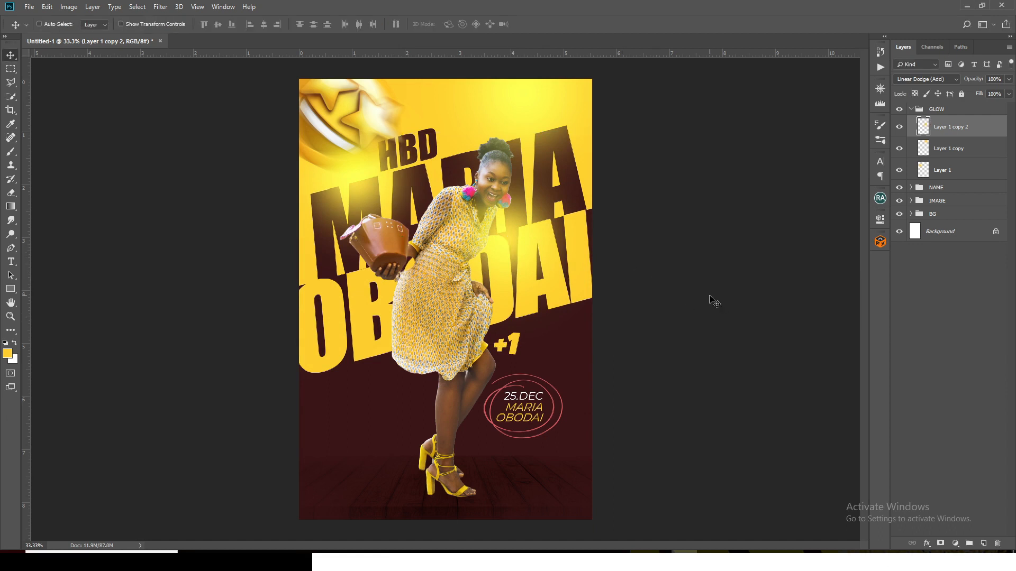
Collapse the GLOW group, stamp all visible layers into a new layer above it, and convert that layer to a Smart Object
left_click(911, 109)
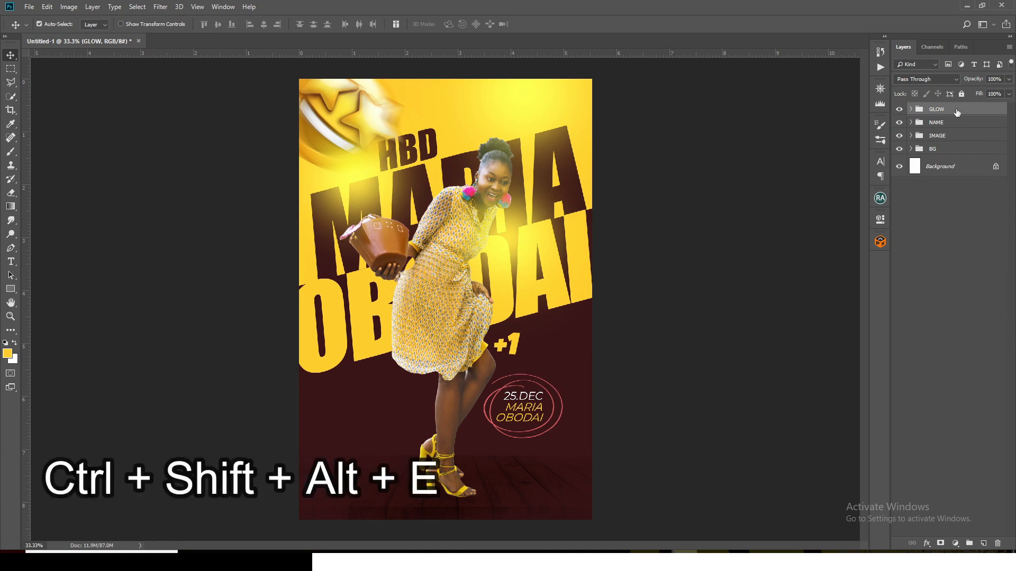
key("ctrl+shift+alt+e")
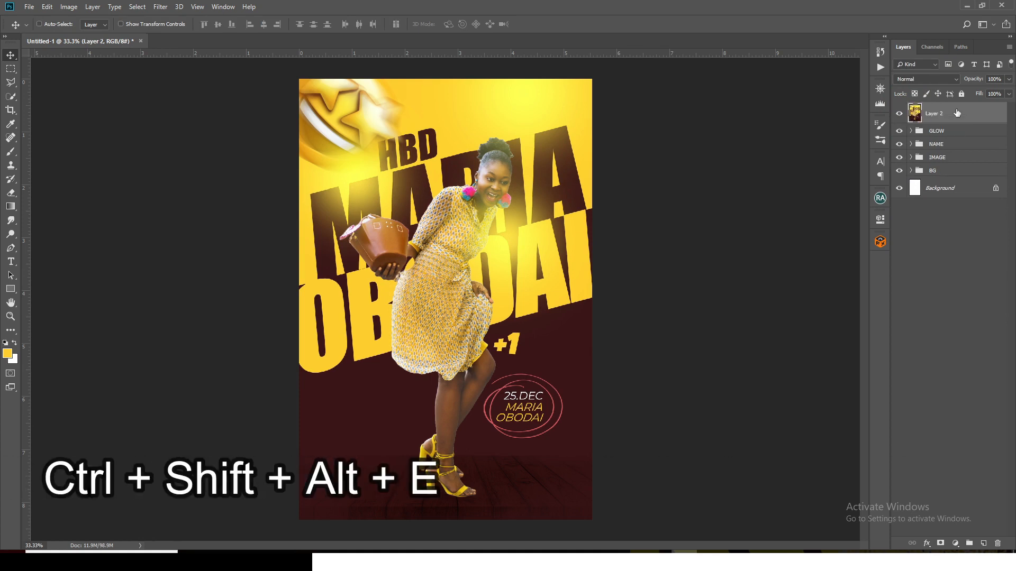
right_click(957, 113)
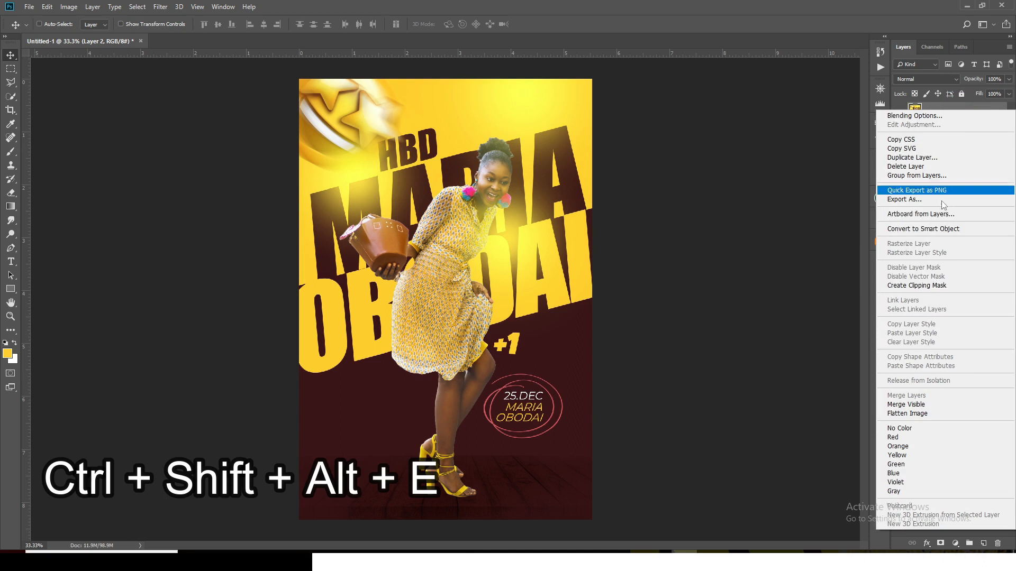
left_click(914, 228)
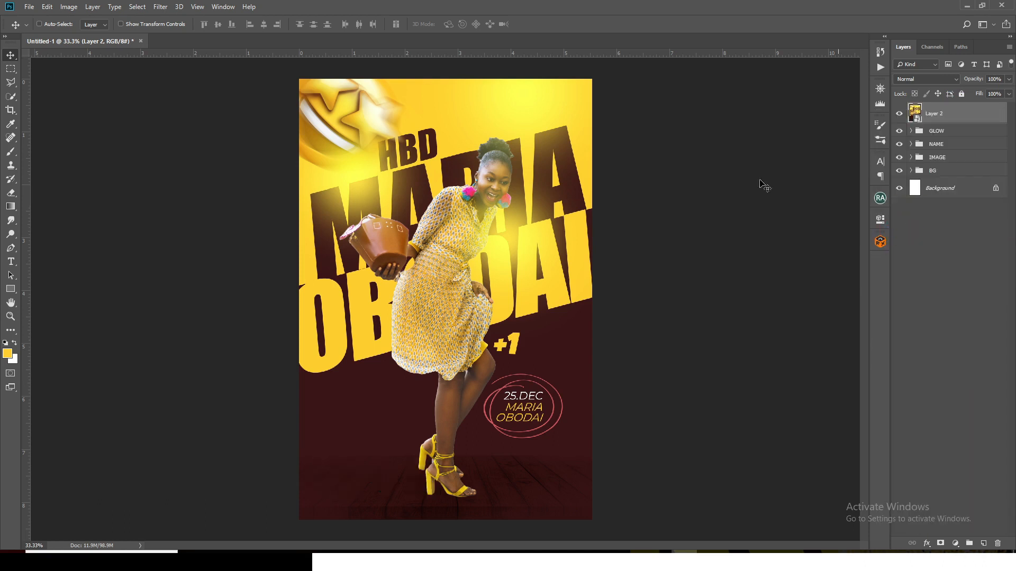
Start a Camera Raw grade on the merged poster layer with temperature +14 and tint +20
left_click(161, 7)
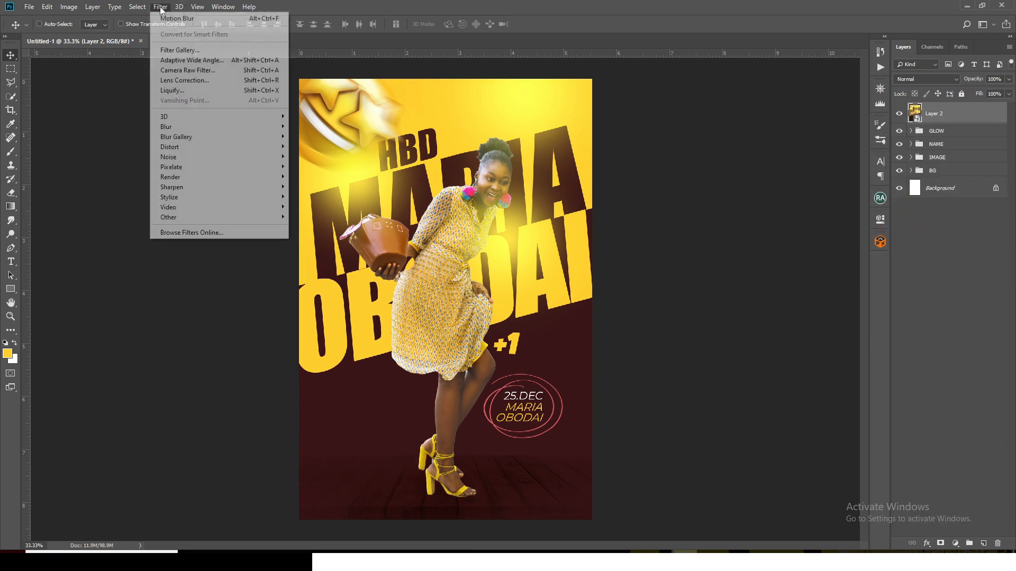
left_click(177, 69)
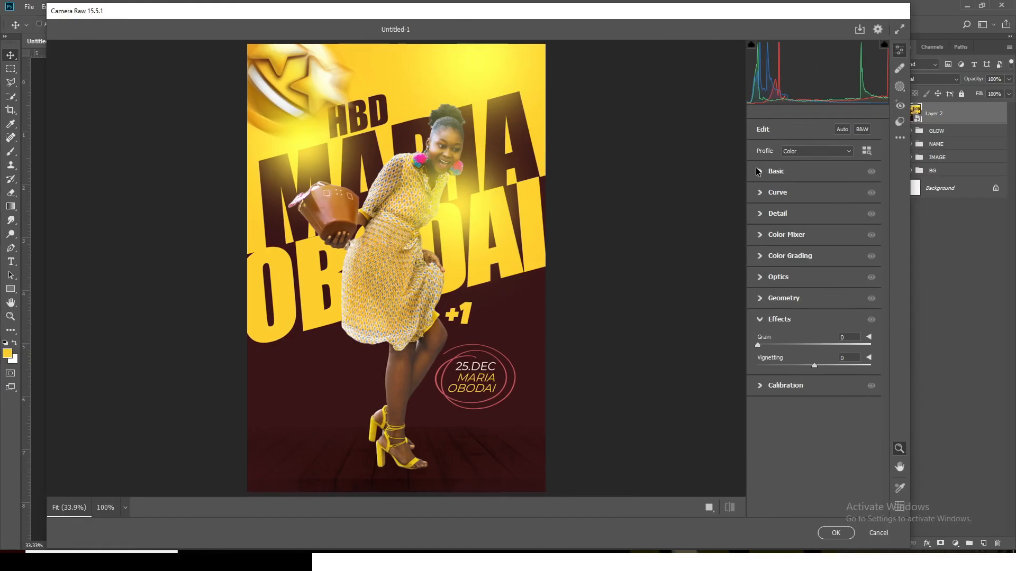
left_click(758, 171)
left_click(837, 206)
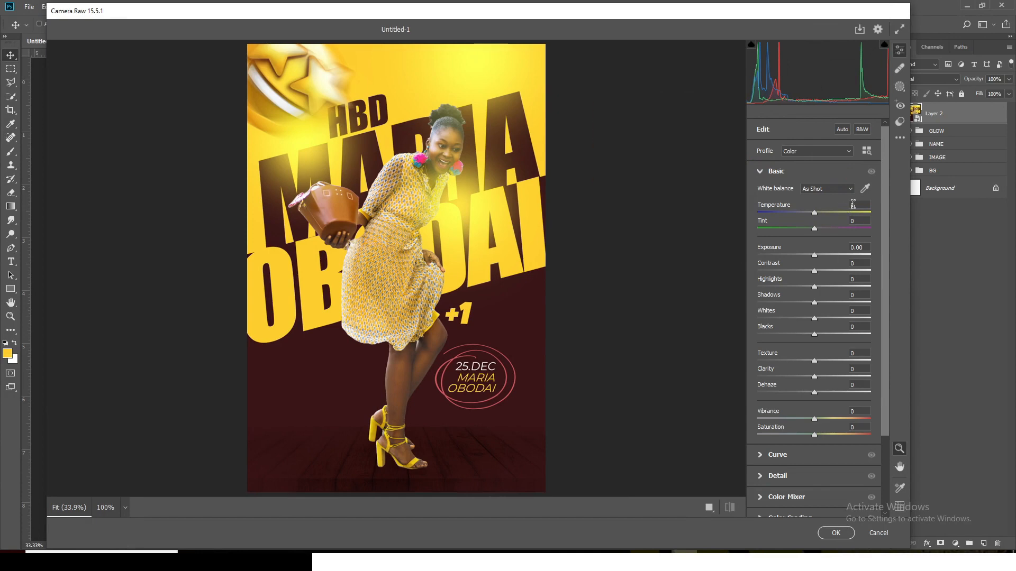
left_click(841, 205)
key("Up")
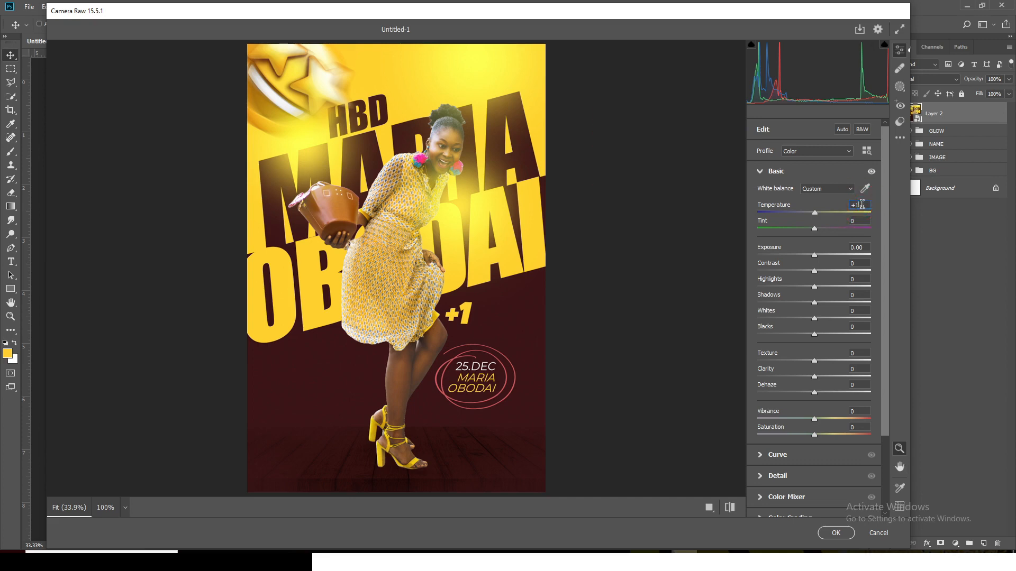
type("5")
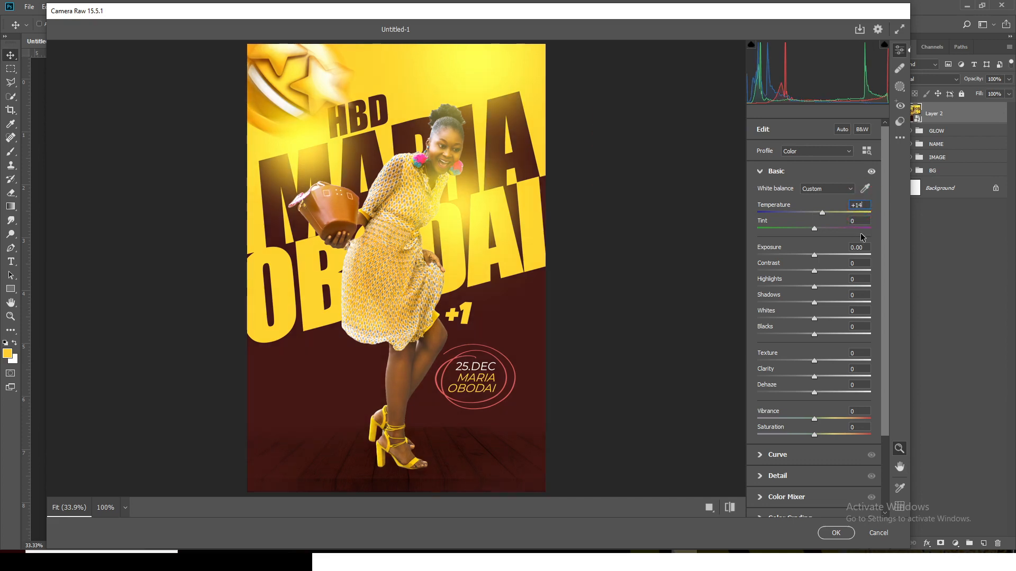
key("Tab")
type("20")
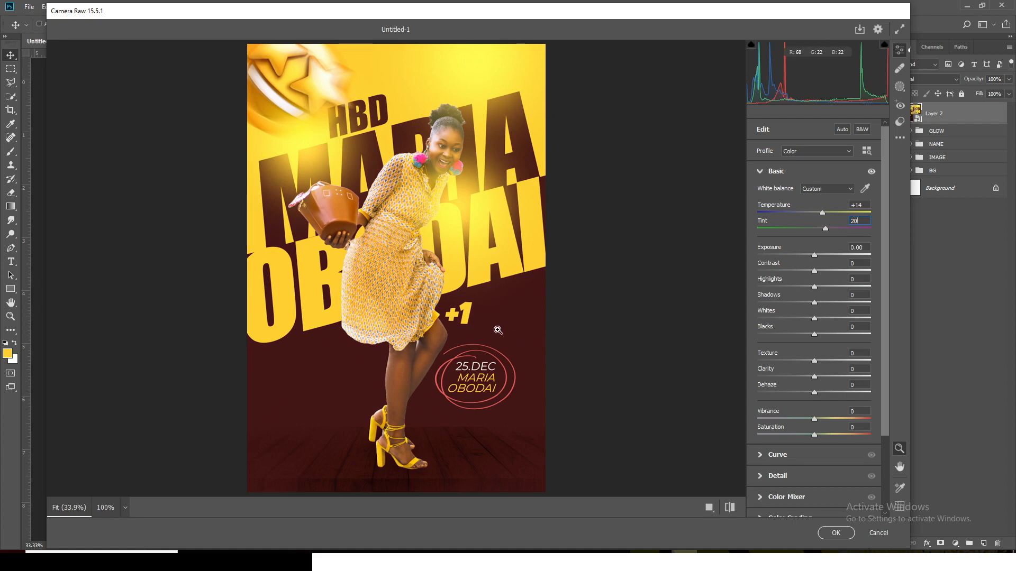
Set the Camera Raw exposure to +0.10, contrast to +12 and highlights to -8
left_click(862, 247)
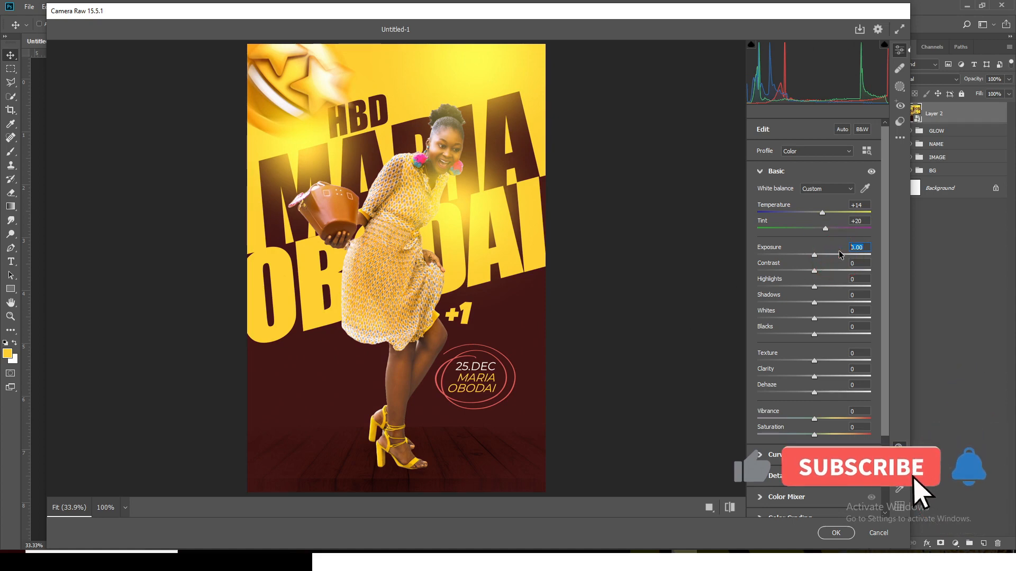
type("0.1")
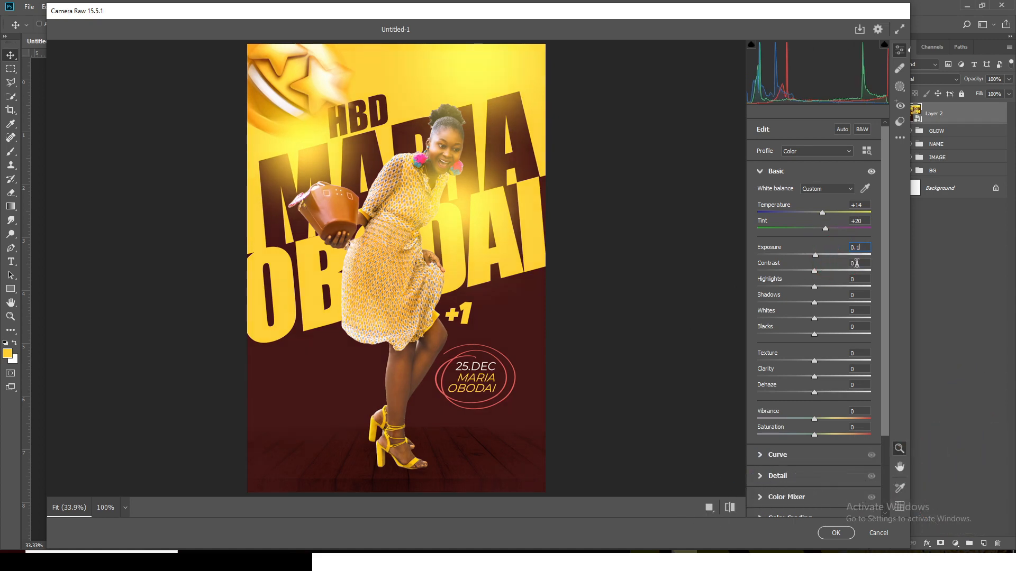
left_click(857, 263)
type("12")
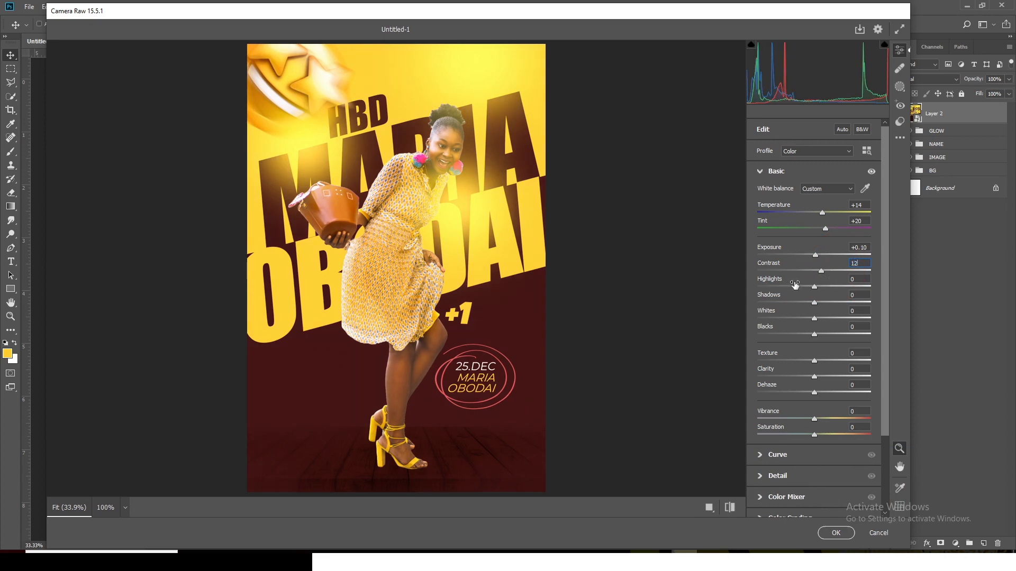
key("Tab")
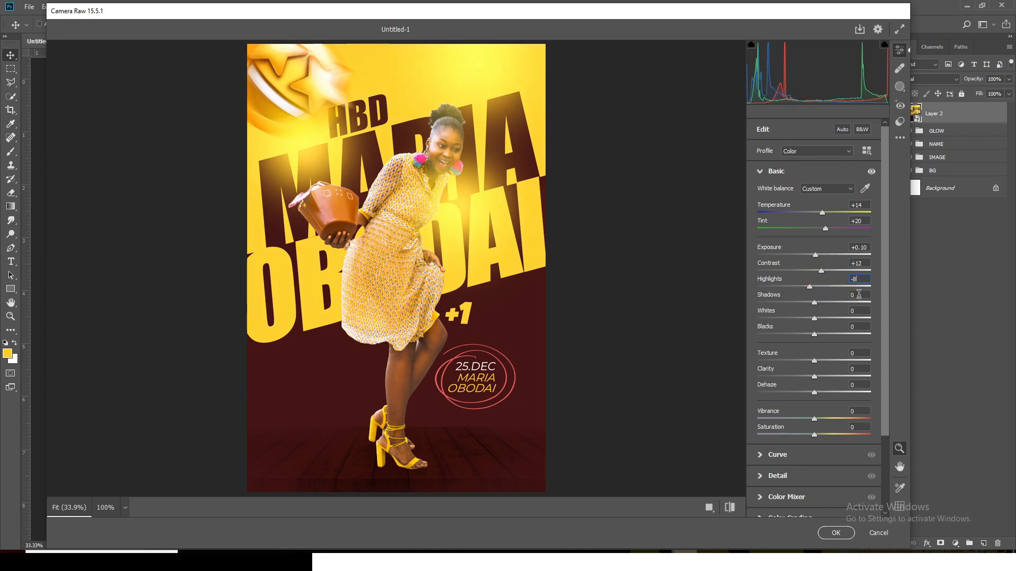
Set the Camera Raw shadows to -12 and whites to +11
left_click(833, 295)
type("-12")
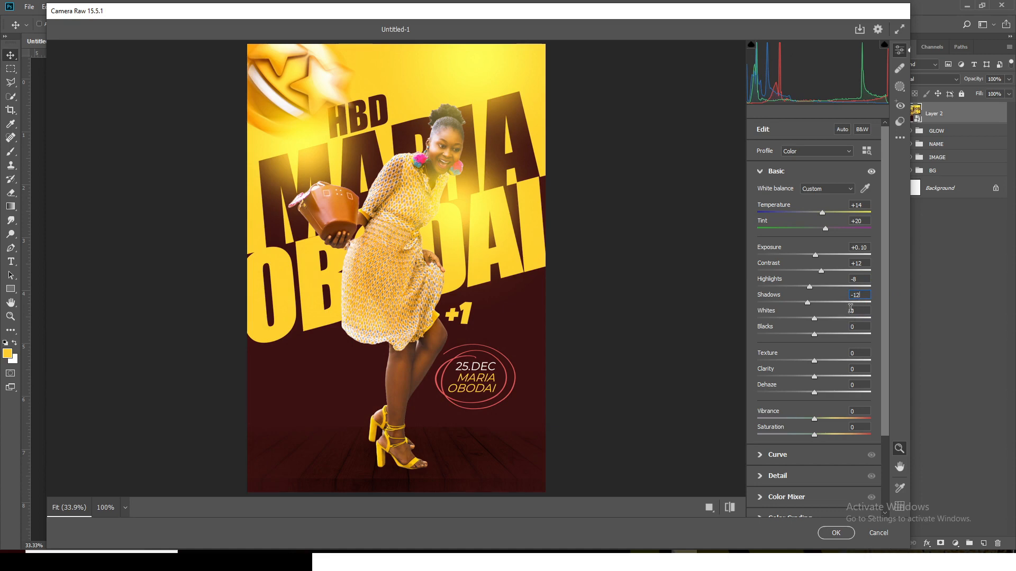
left_click(856, 311)
type("11")
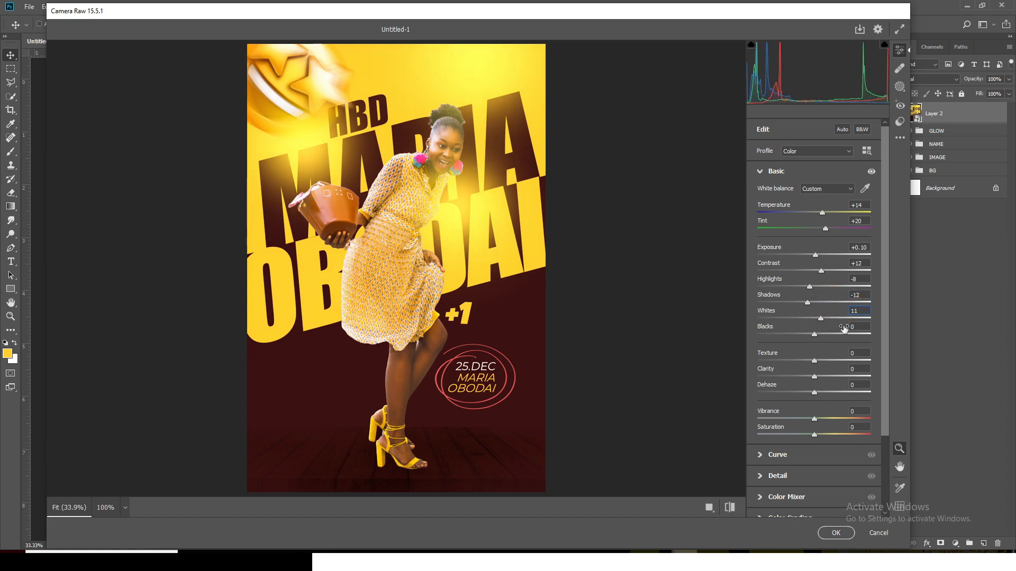
key("Tab")
Set clarity to +6 and dehaze to +7, and close the Basic adjustments
left_click(859, 368)
mouse_move(834, 373)
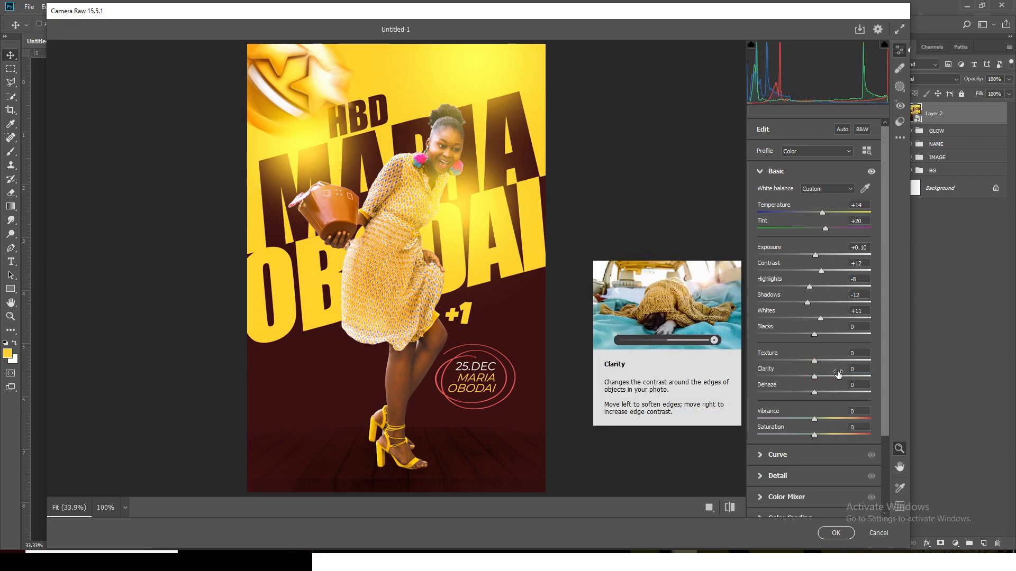
left_click(850, 369)
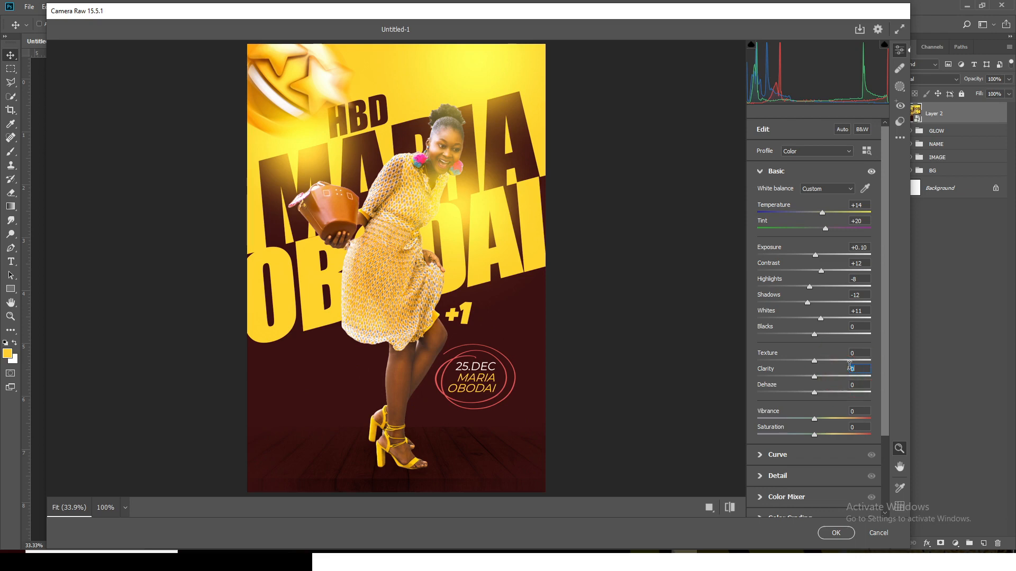
type("5")
left_click(813, 382)
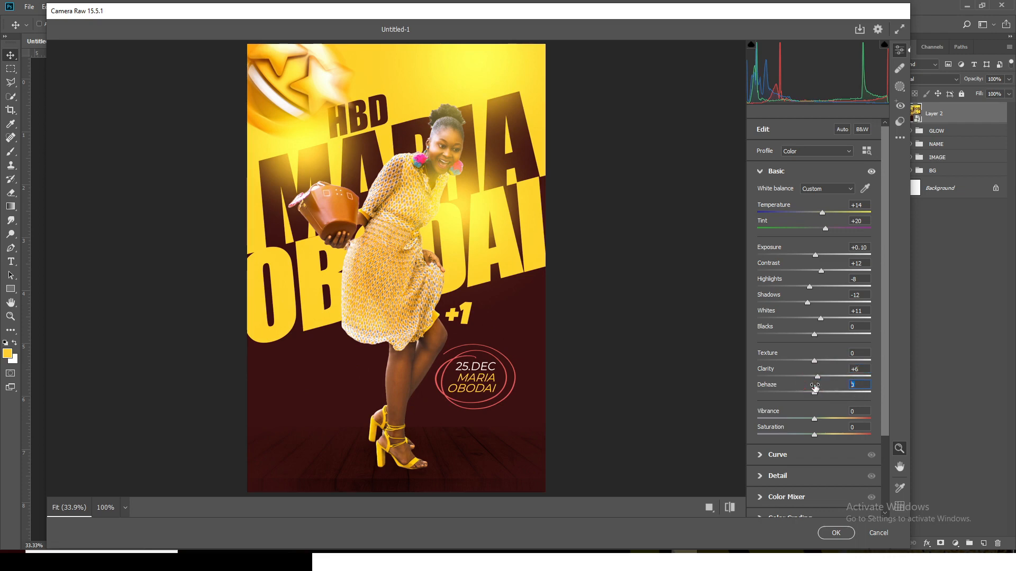
left_click_drag(814, 388, 818, 388)
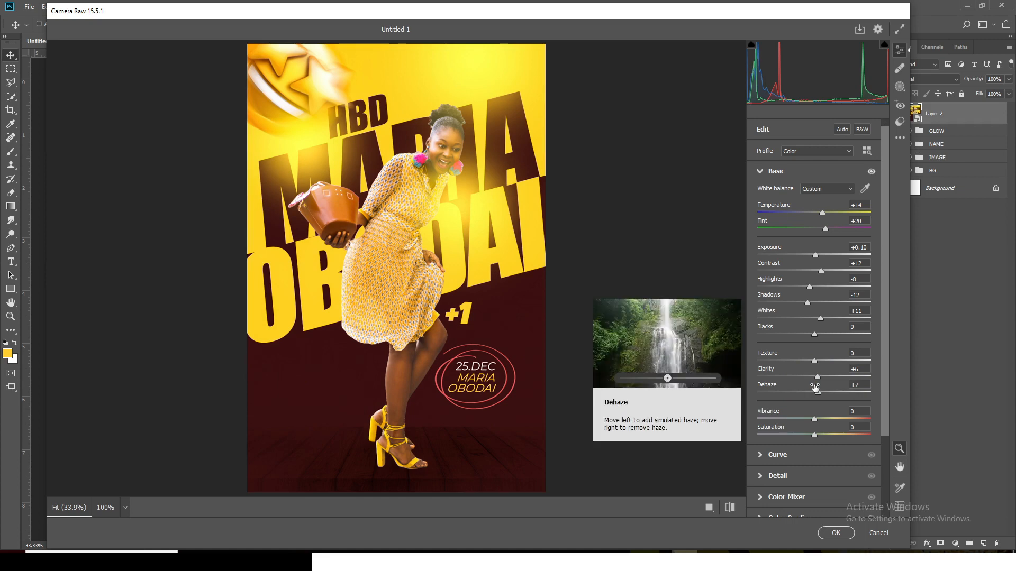
left_click(760, 172)
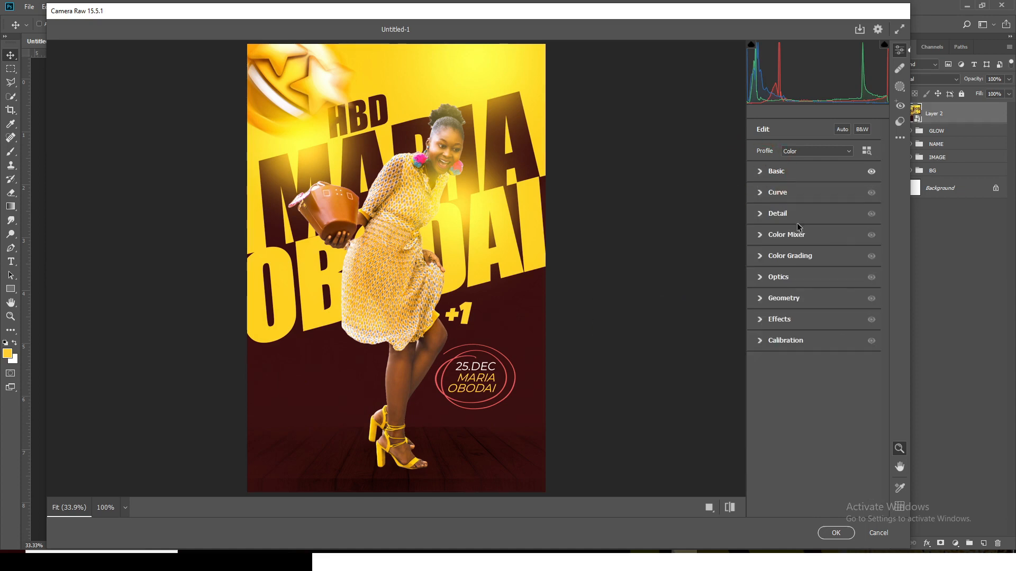
In the Detail adjustments, set sharpening to 67, noise reduction to 7 and color noise reduction to 30
left_click(761, 215)
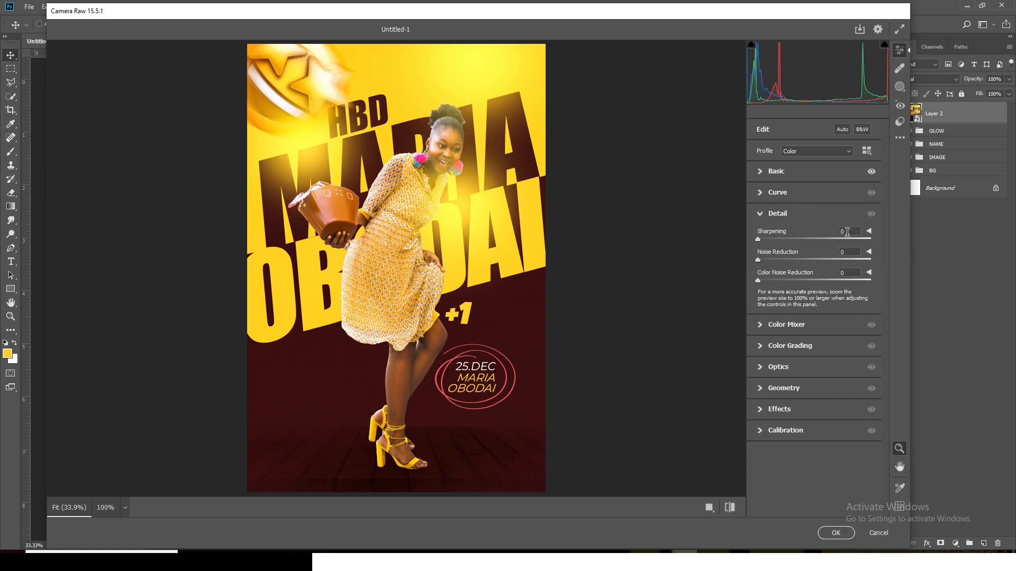
left_click(820, 229)
type("67")
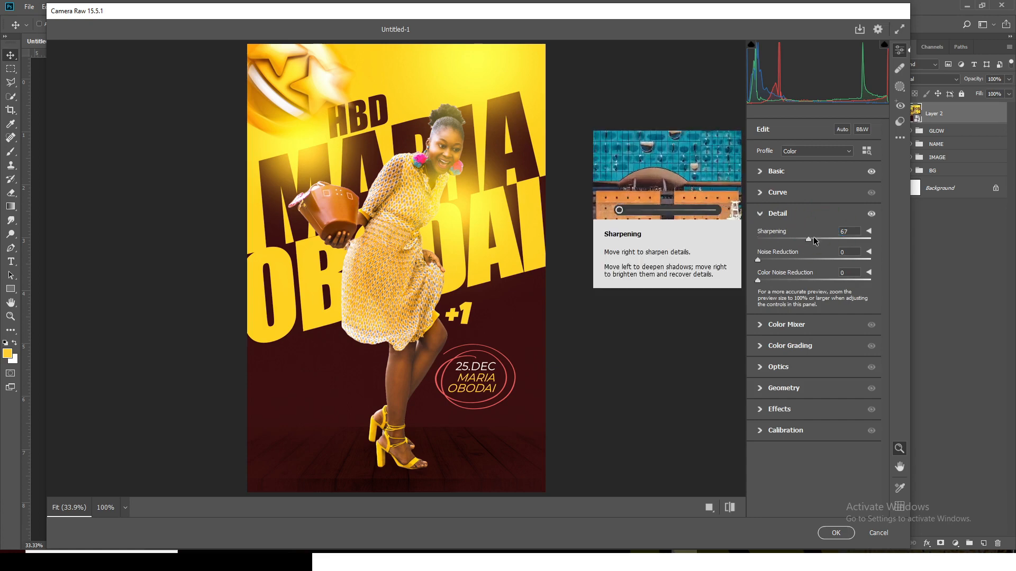
left_click(828, 254)
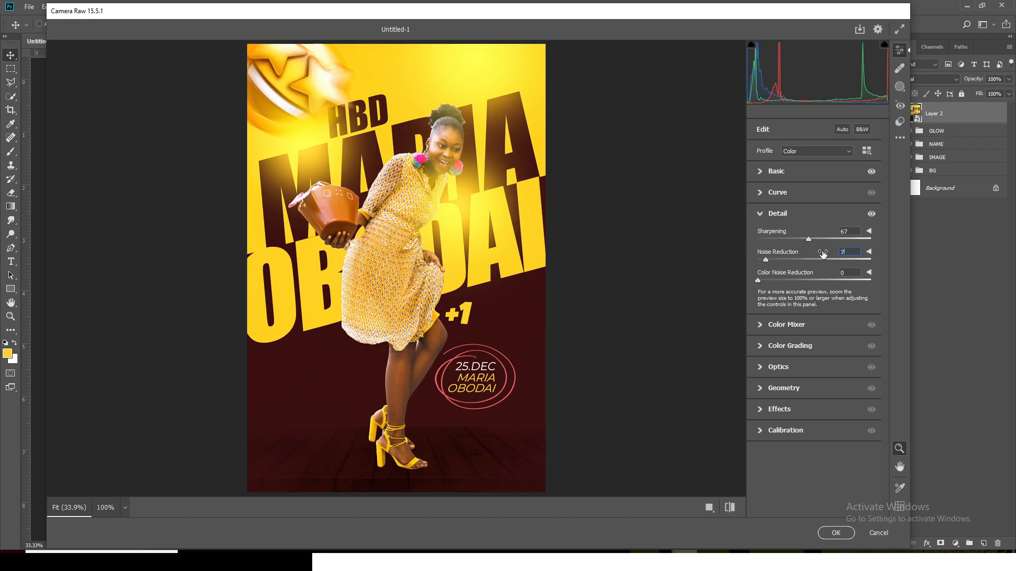
left_click(757, 281)
left_click(850, 273)
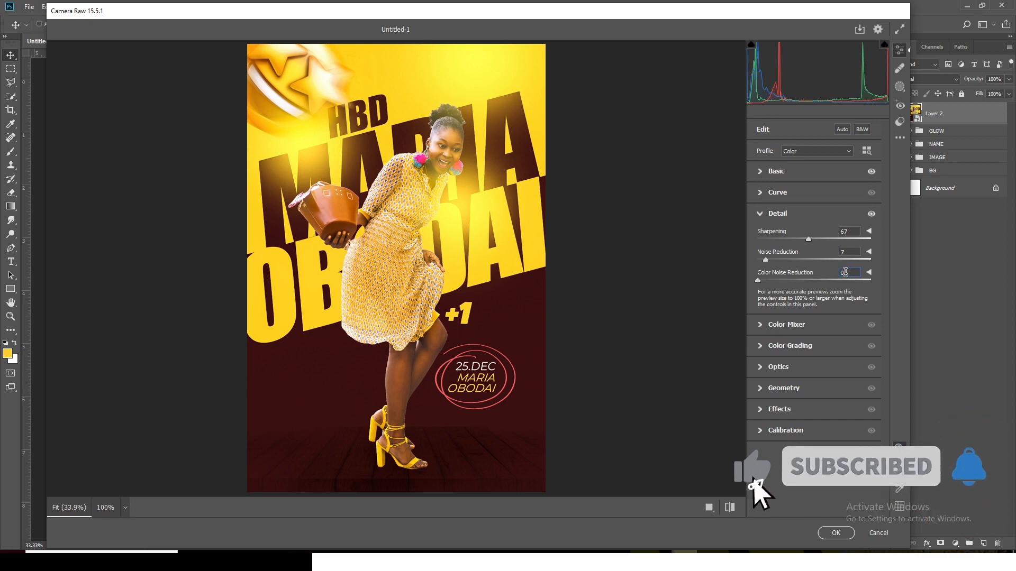
left_click(842, 272)
type("30")
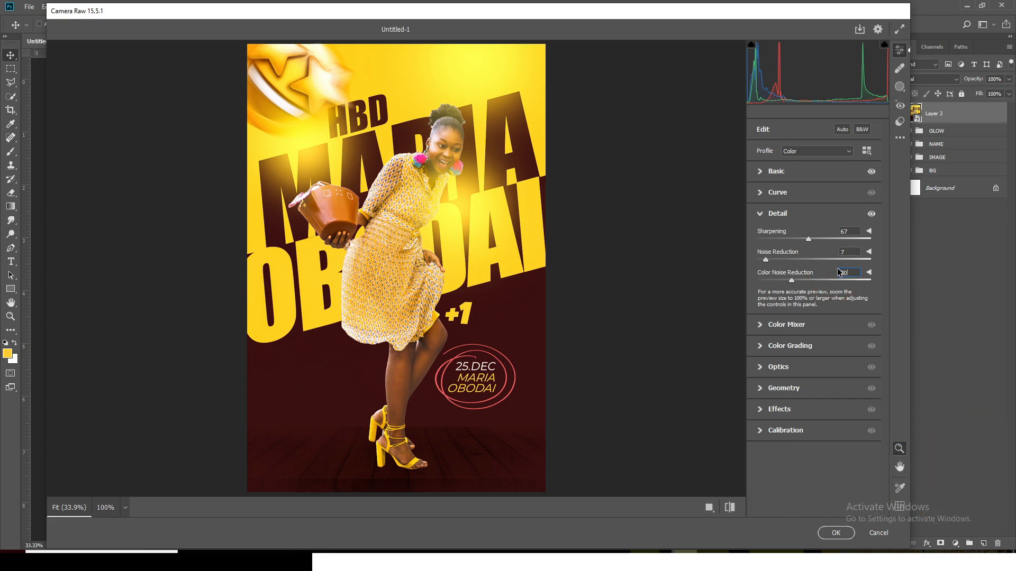
left_click(759, 214)
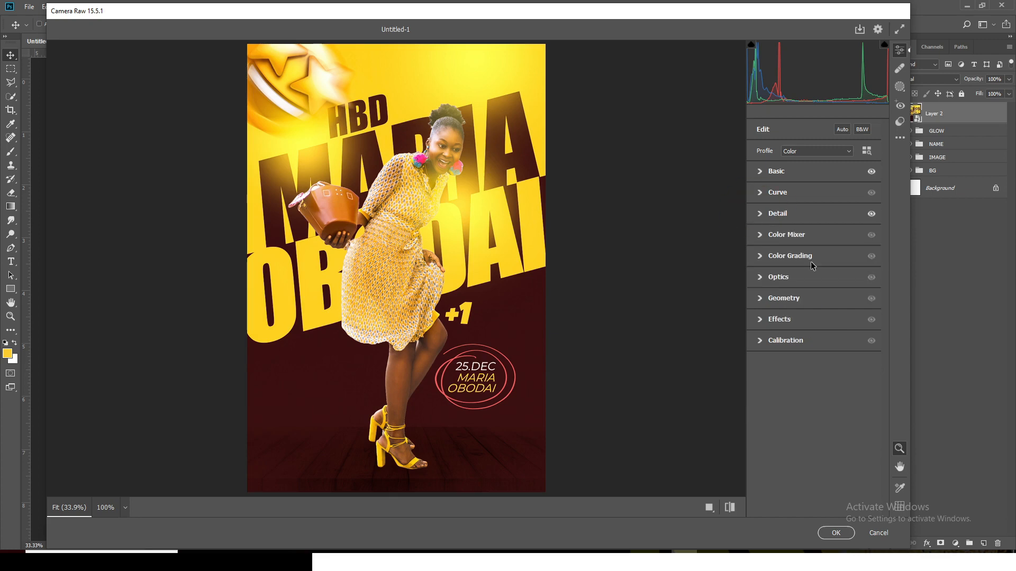
In the Color Mixer, set the red saturation to +2 and the orange saturation to +6
left_click(757, 236)
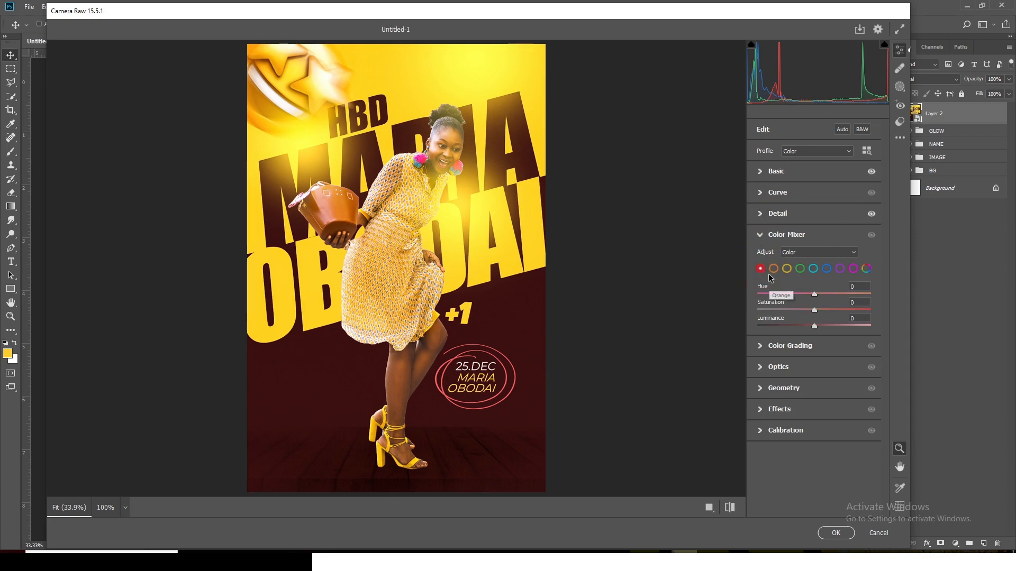
left_click(840, 302)
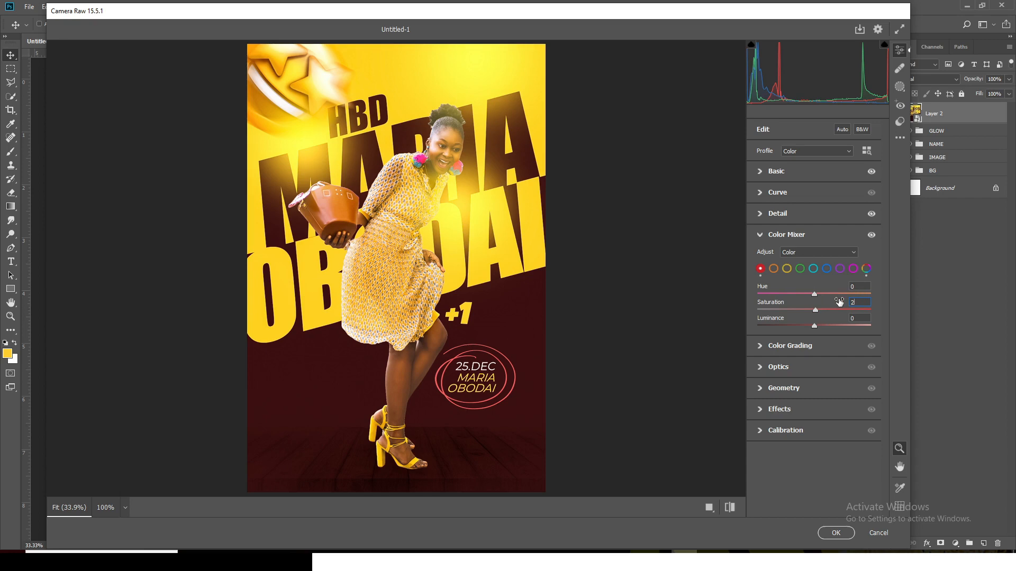
left_click(773, 270)
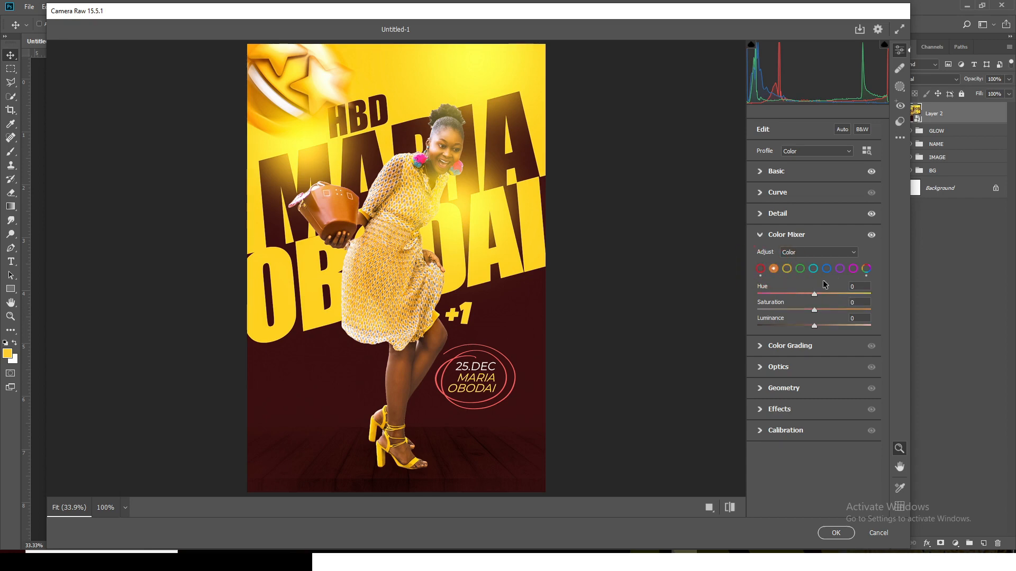
left_click(836, 307)
type("6")
left_click(760, 238)
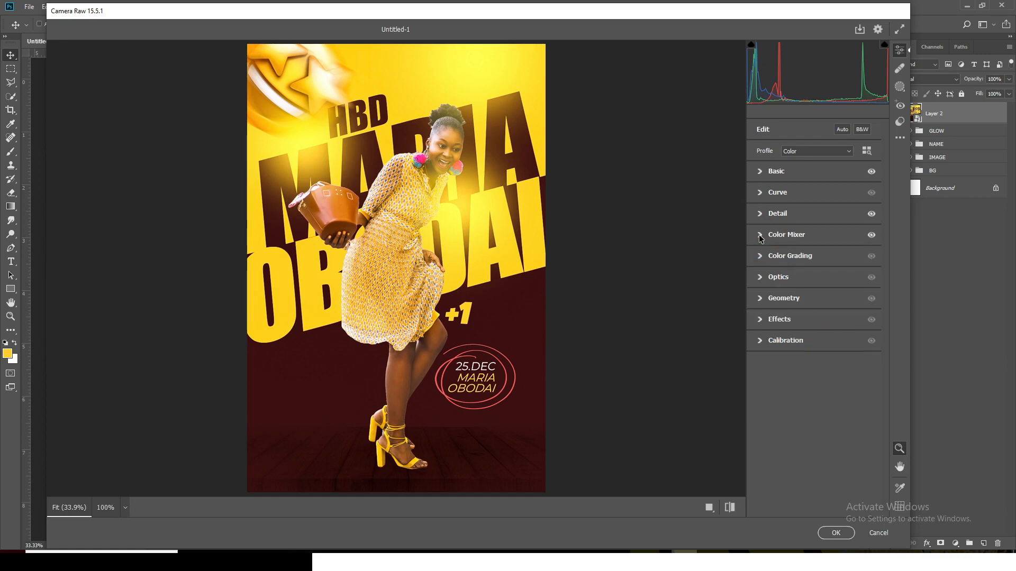
Add grain to the poster in the Effects adjustments and close that section
left_click(760, 319)
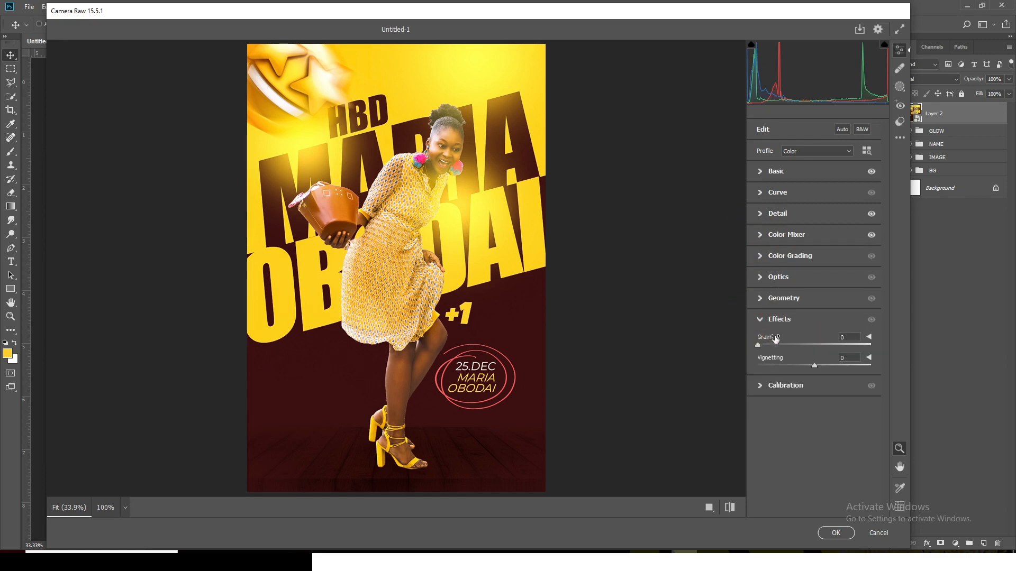
left_click(830, 341)
left_click(827, 339)
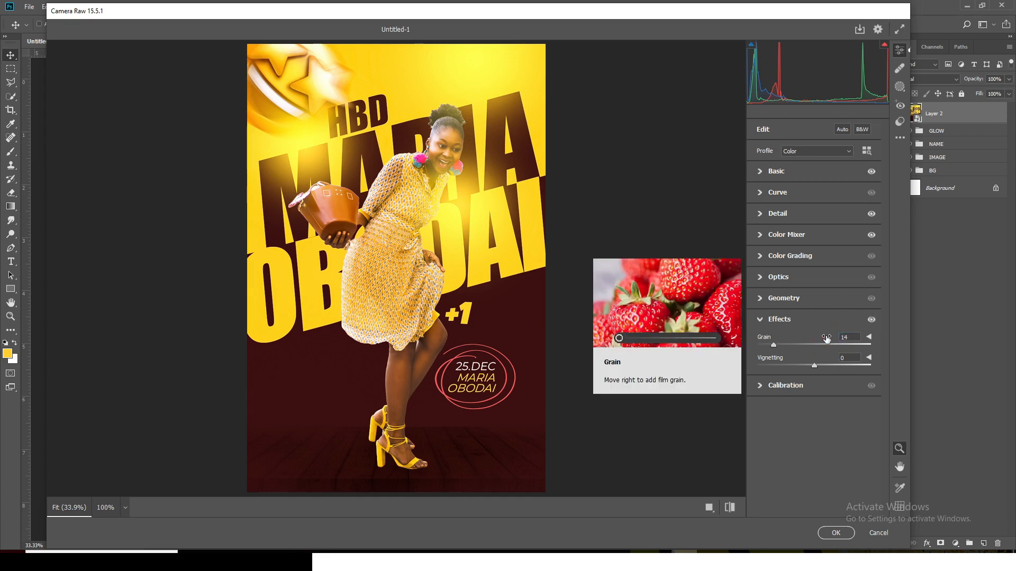
left_click(759, 321)
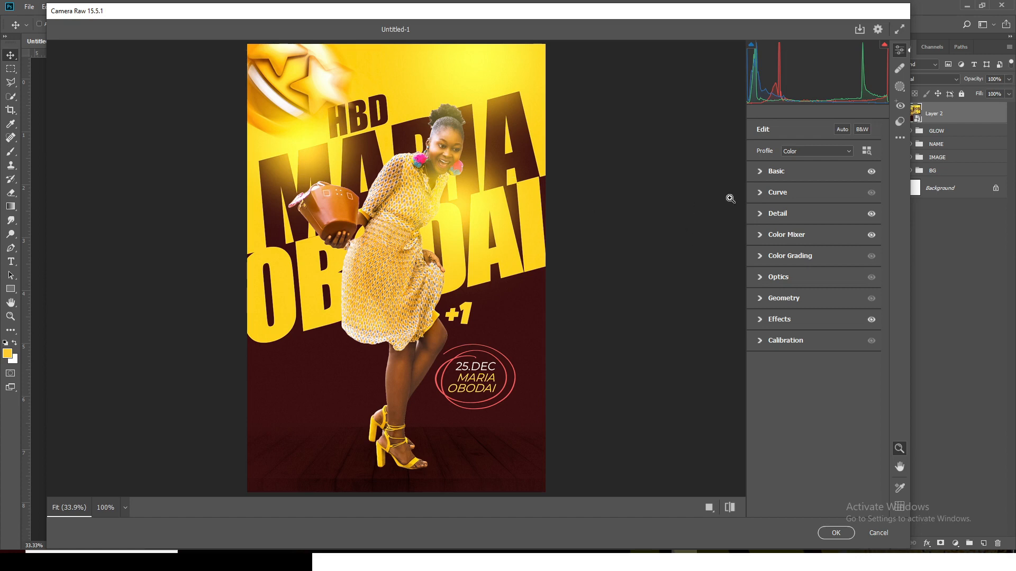
Try the Basic whites at -38 and at +9 to compare their effect on the poster
left_click(760, 172)
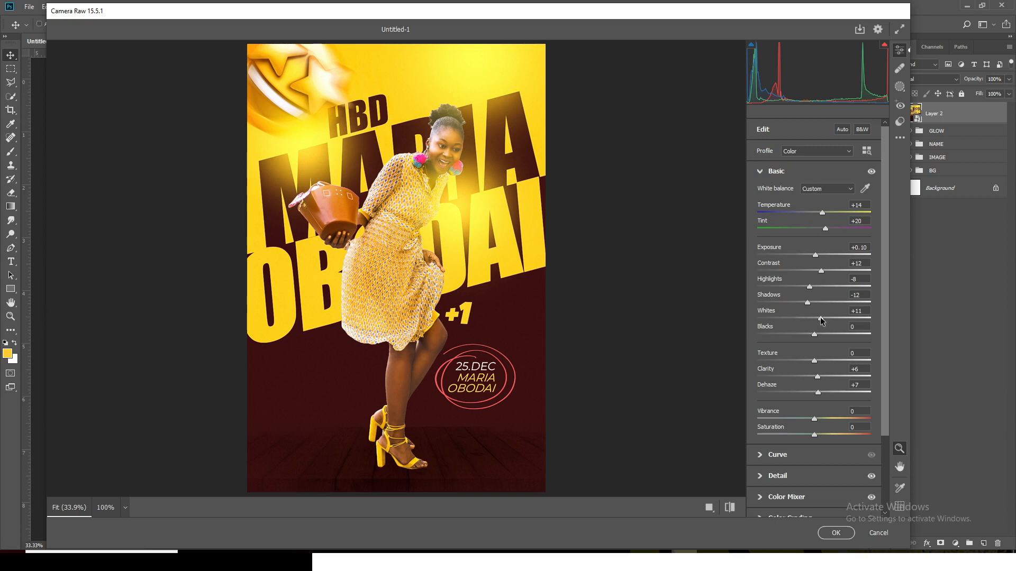
left_click_drag(820, 320, 789, 323)
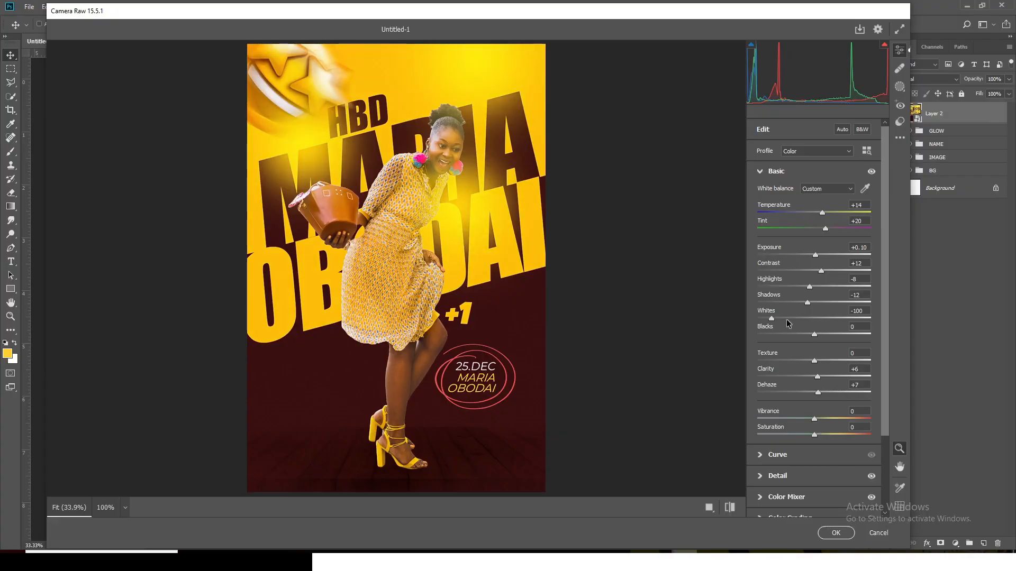
left_click_drag(788, 319, 819, 321)
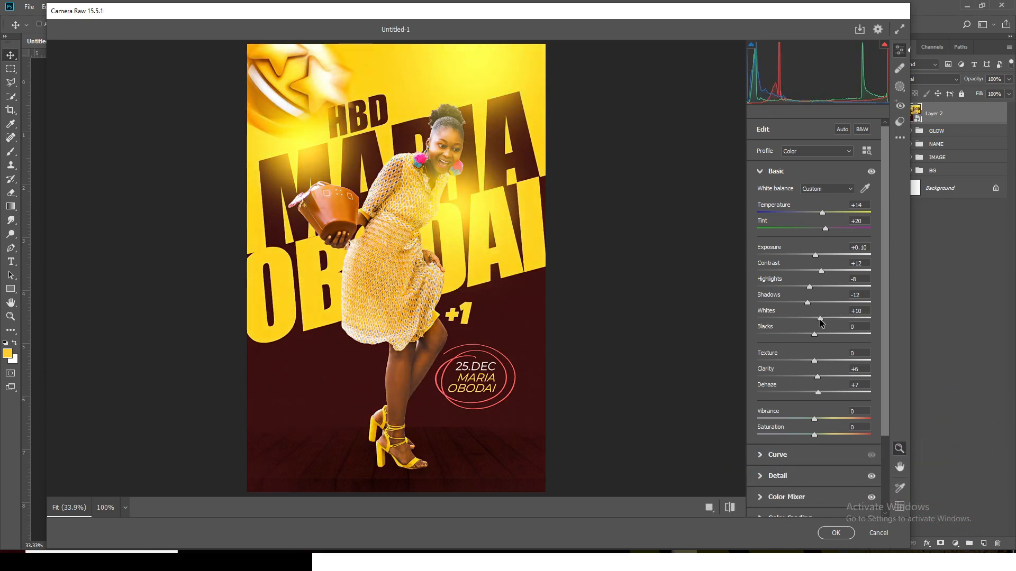
Set the whites to +11 and apply the Camera Raw filter to the merged layer
left_click(866, 311)
type("11")
key("Return")
left_click(840, 533)
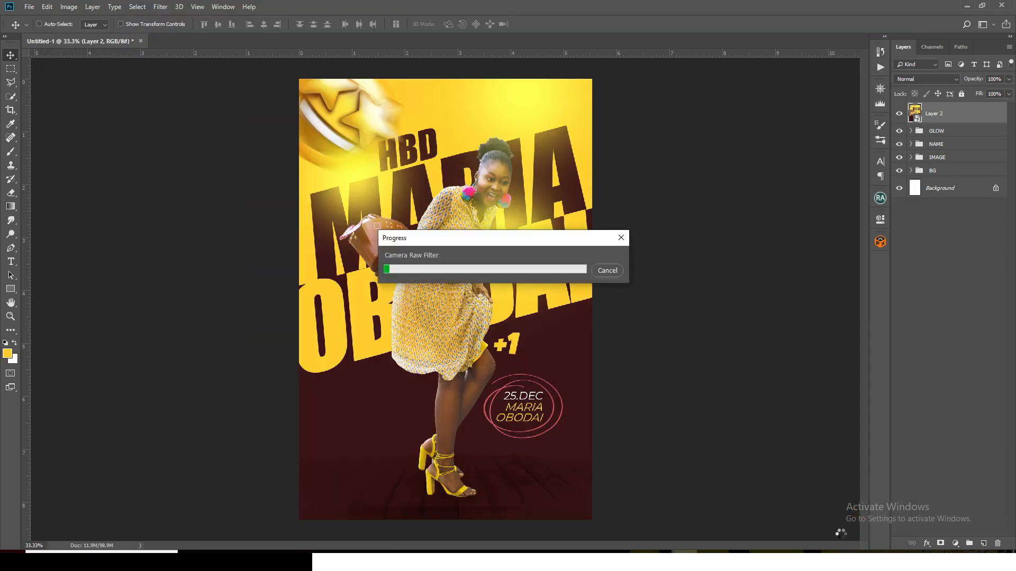